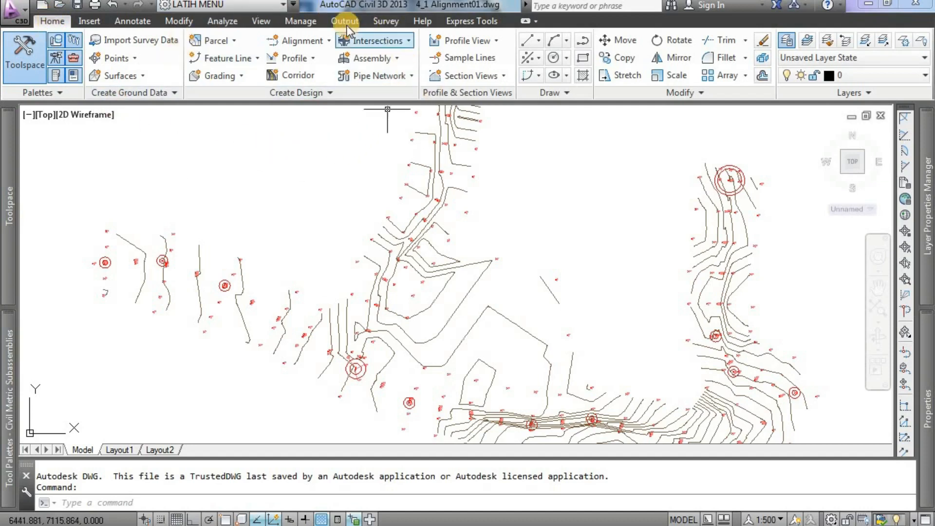
# Step: Start a new alignment with the Alignment Creation Tools and name it RUAS1
pyautogui.click(329, 42)
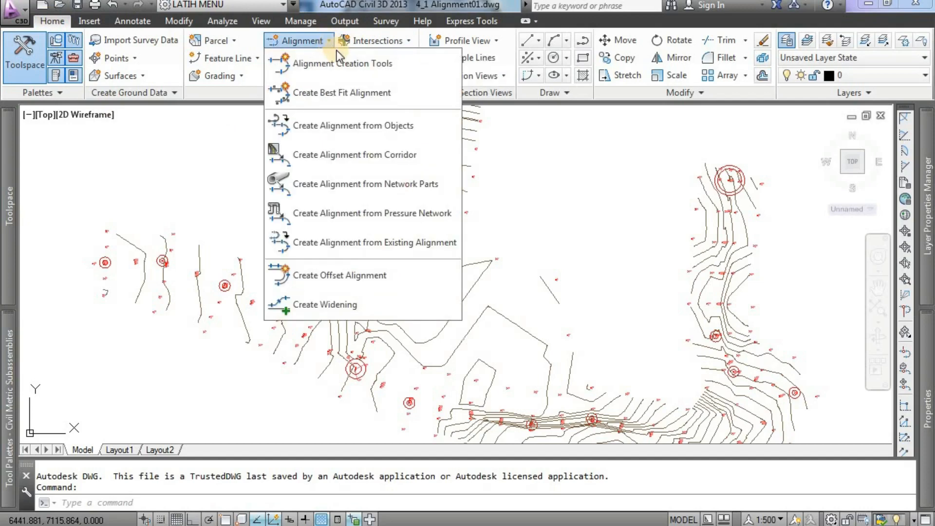
pyautogui.click(414, 63)
pyautogui.moveTo(382, 80); pyautogui.dragTo(236, 100)
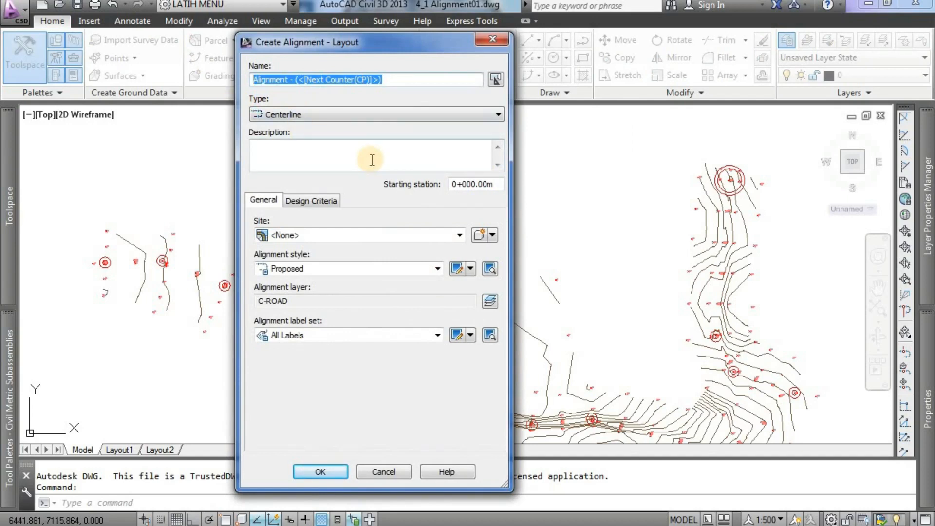
pyautogui.write('RUAS1')
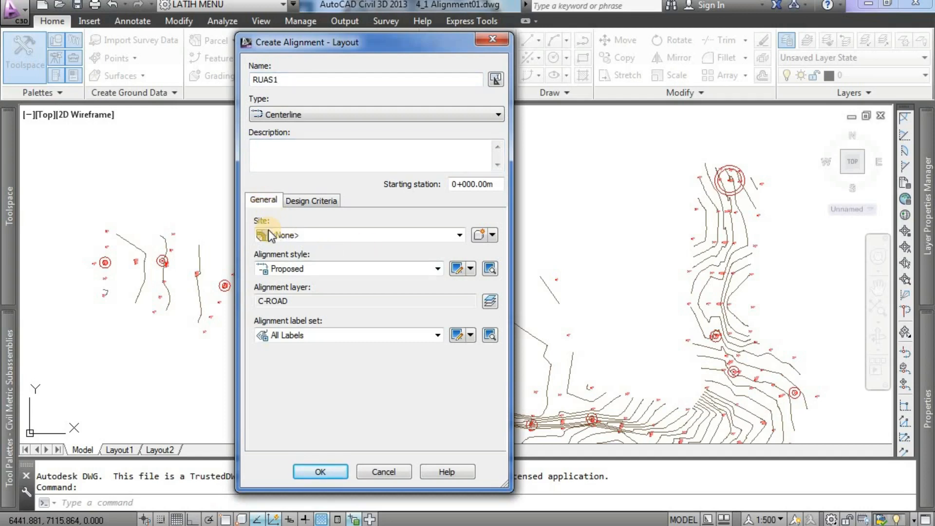
# Step: Create the alignment with no site, the Proposed style and the Major Minor and Geometry Points label set
pyautogui.click(313, 236)
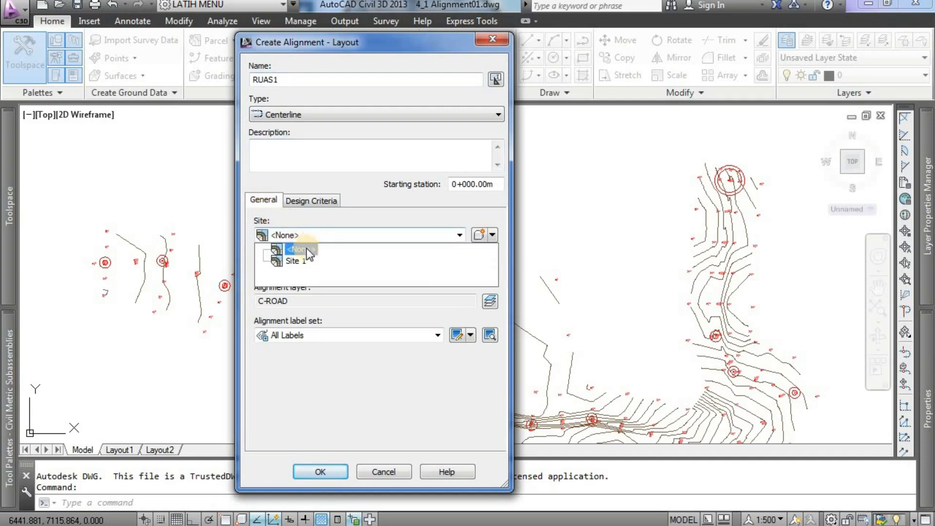
pyautogui.click(306, 249)
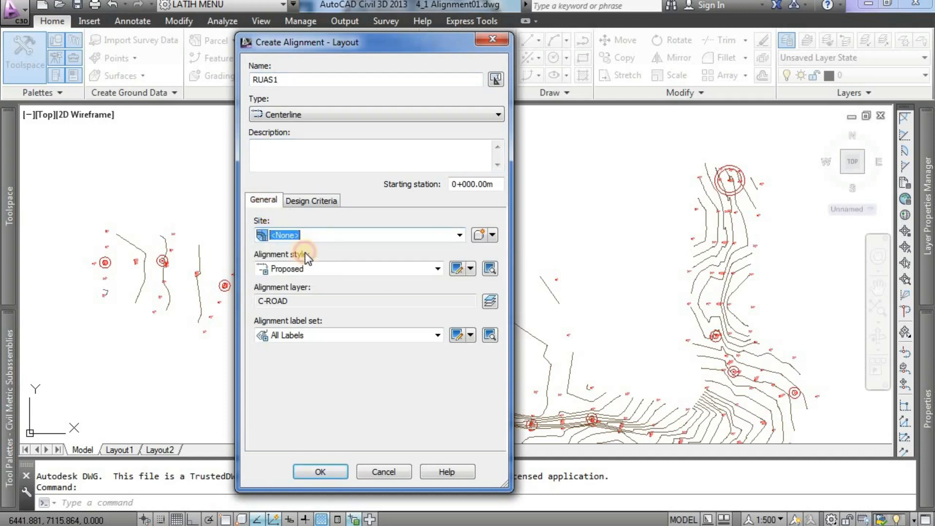
pyautogui.click(337, 270)
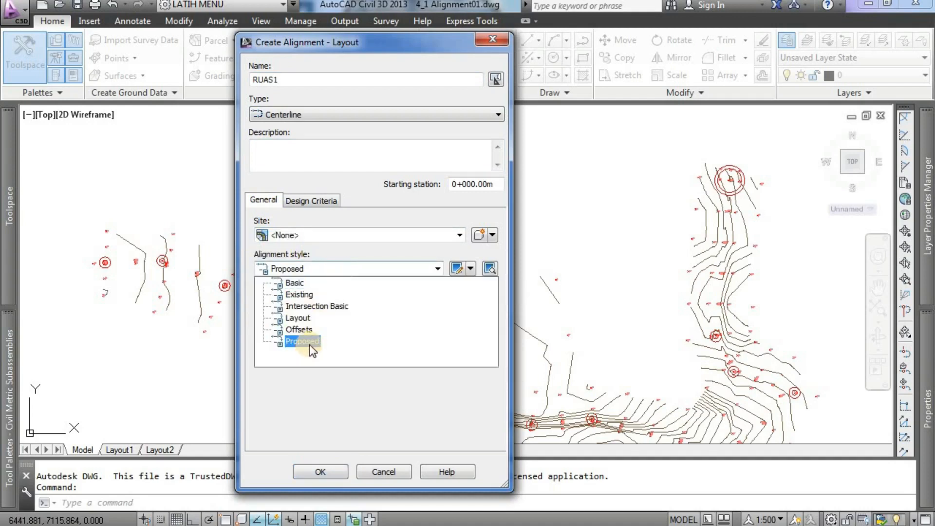
pyautogui.click(309, 343)
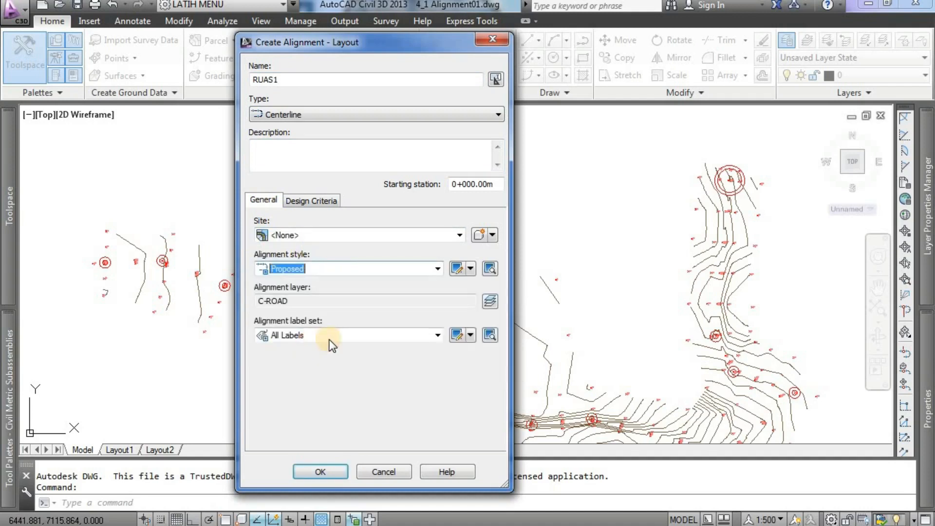
pyautogui.click(414, 335)
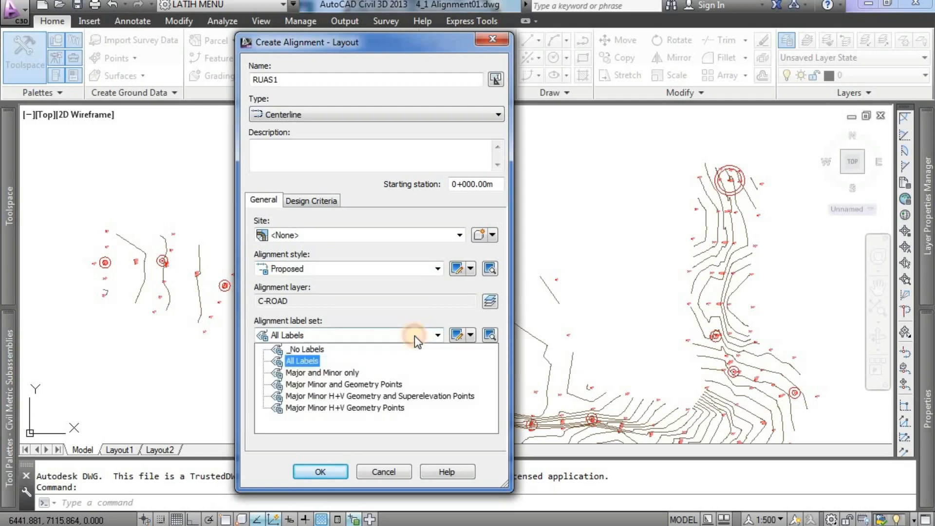
pyautogui.click(391, 385)
pyautogui.click(321, 472)
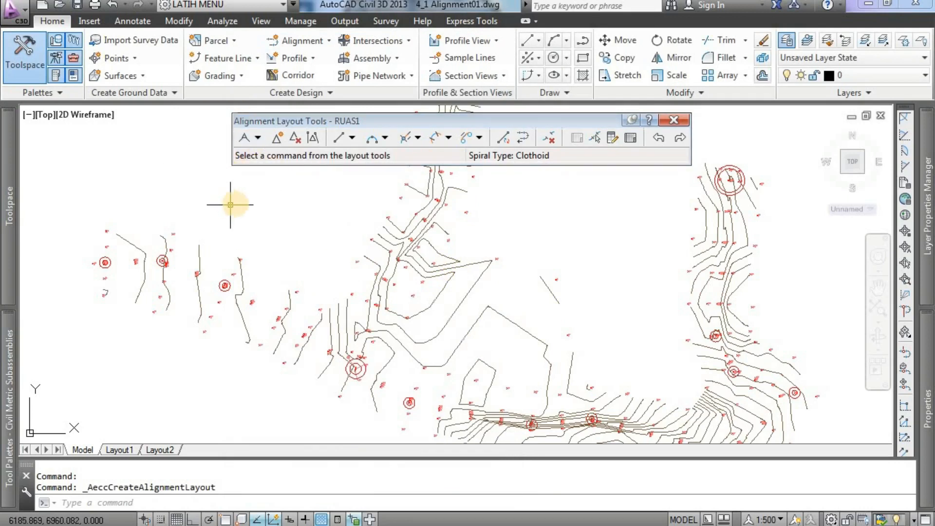
# Step: Configure the curve and spiral settings for curves only, without spiral in or out, with a default radius of 40 m
pyautogui.click(260, 138)
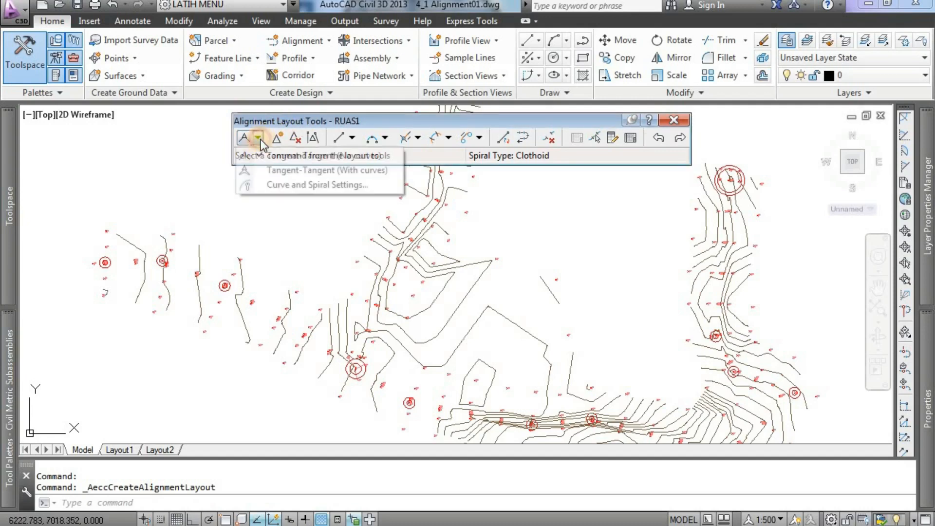
pyautogui.click(378, 185)
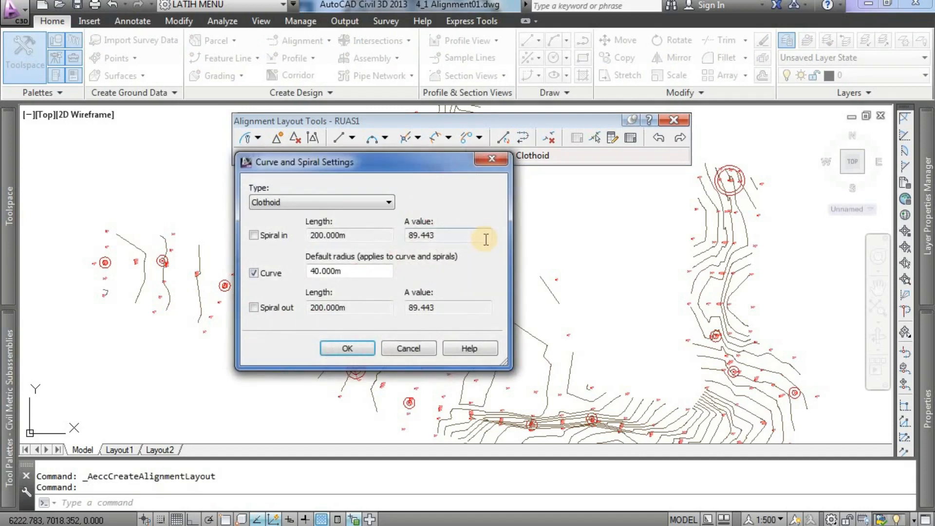
pyautogui.click(252, 237)
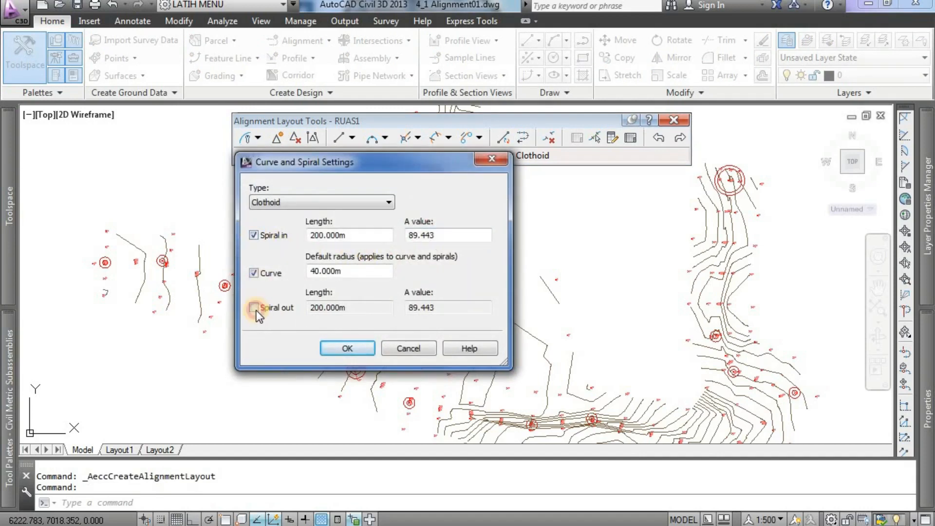
pyautogui.click(254, 308)
pyautogui.click(254, 307)
pyautogui.click(254, 235)
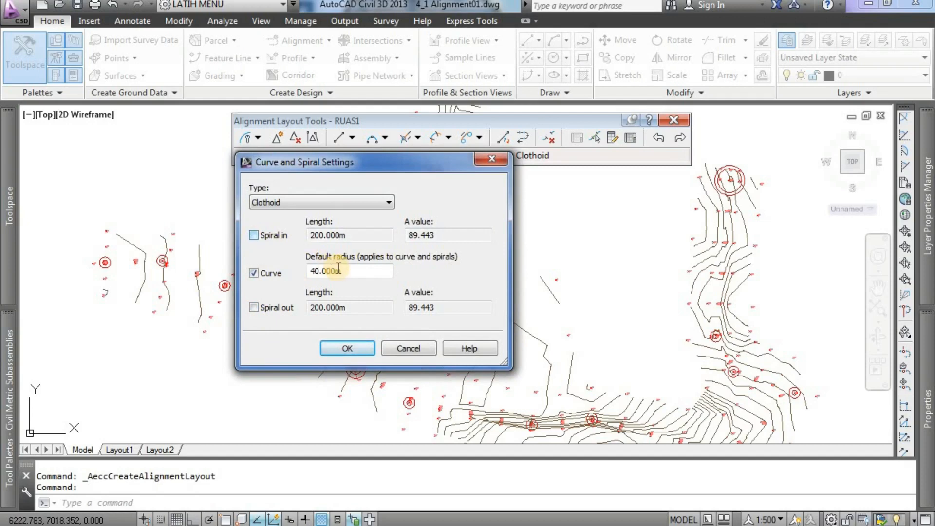
pyautogui.click(254, 272)
pyautogui.click(254, 272)
pyautogui.moveTo(355, 271); pyautogui.dragTo(312, 272)
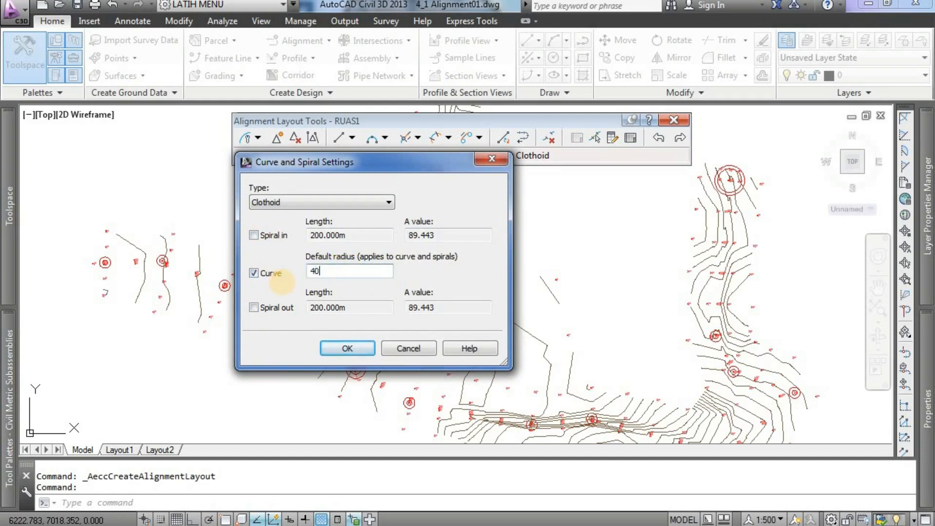
pyautogui.click(347, 354)
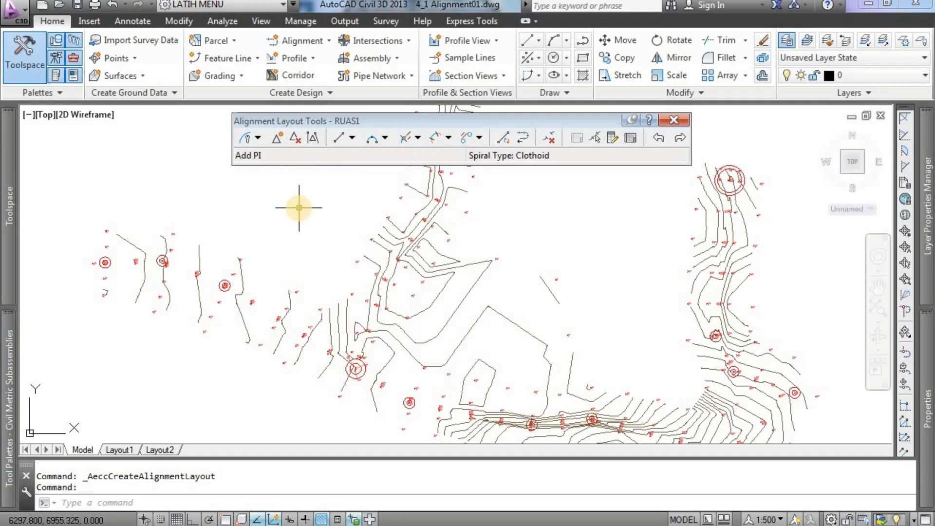
# Step: Begin a Tangent-Tangent (With curves) layout at the centre of the large double circle at the eastern road's north end
pyautogui.click(258, 138)
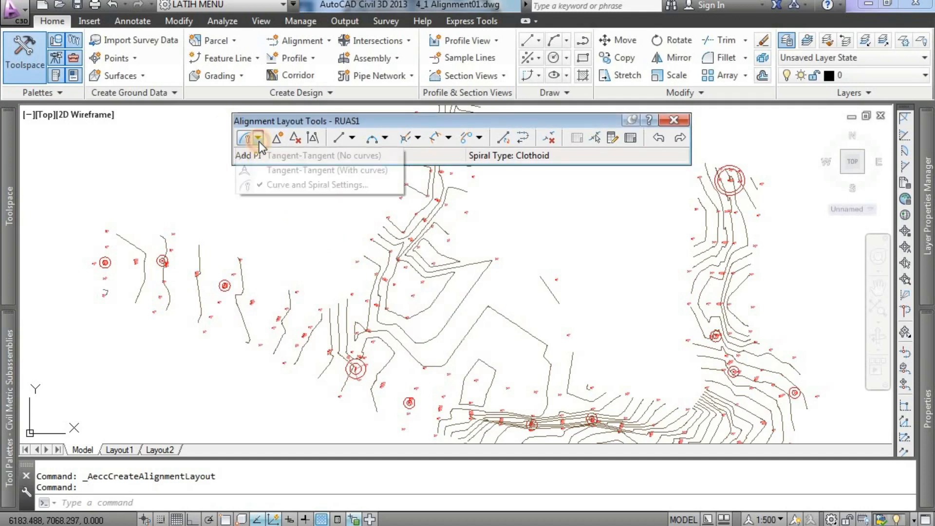
pyautogui.click(382, 169)
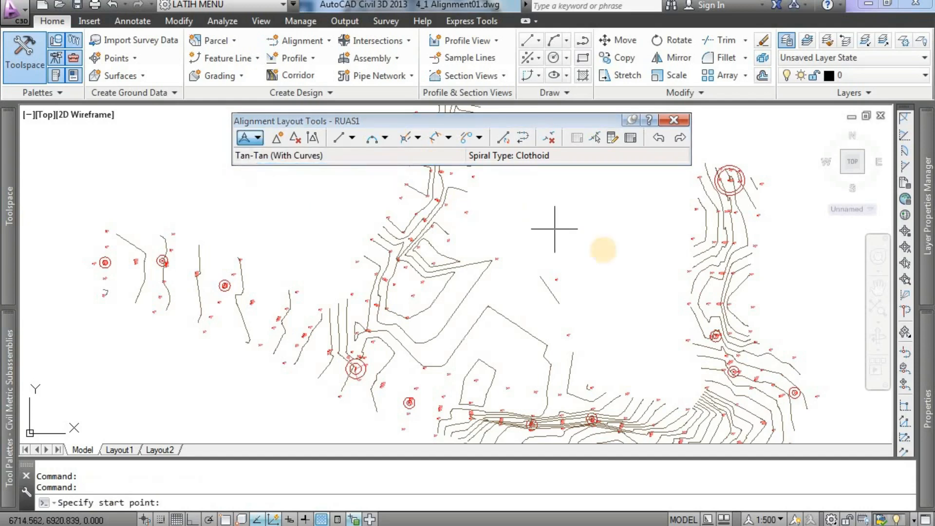
pyautogui.moveTo(585, 241); pyautogui.dragTo(402, 270, button='middle')
pyautogui.scroll(8, 497, 209)
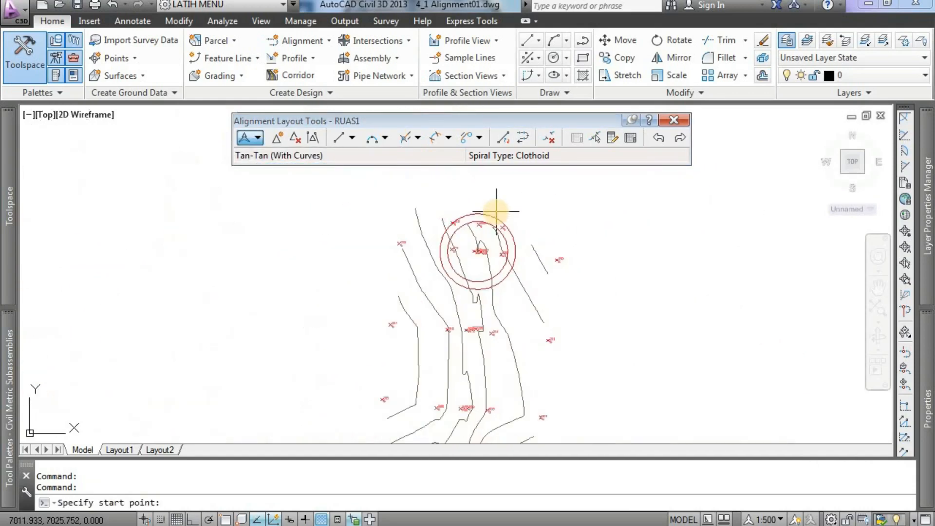
pyautogui.moveTo(535, 246)
pyautogui.mouseDown(button='middle')
pyautogui.moveTo(508, 236)
pyautogui.moveTo(508, 251)
pyautogui.moveTo(519, 208)
pyautogui.mouseUp(button='middle')
pyautogui.scroll(-3, 514, 246)
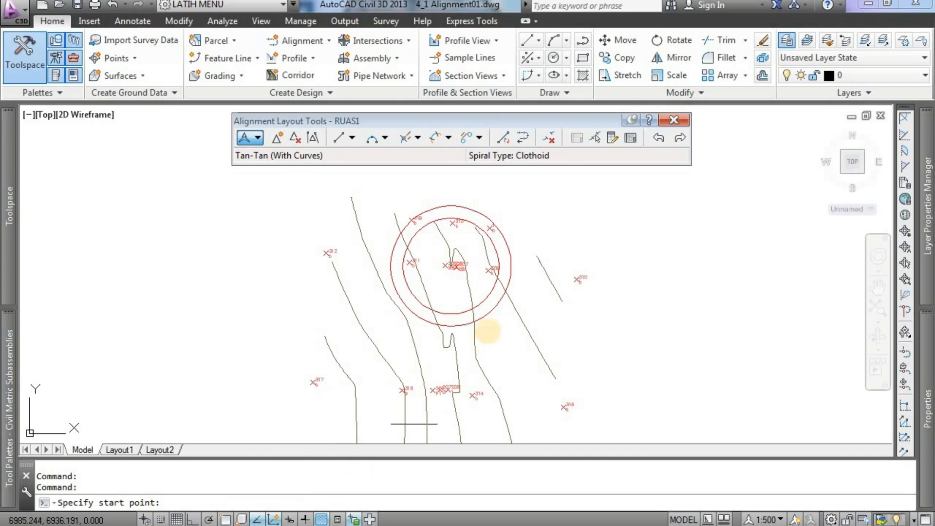
pyautogui.keyDown('shift'); pyautogui.rightClick(575, 242); pyautogui.keyUp('shift')
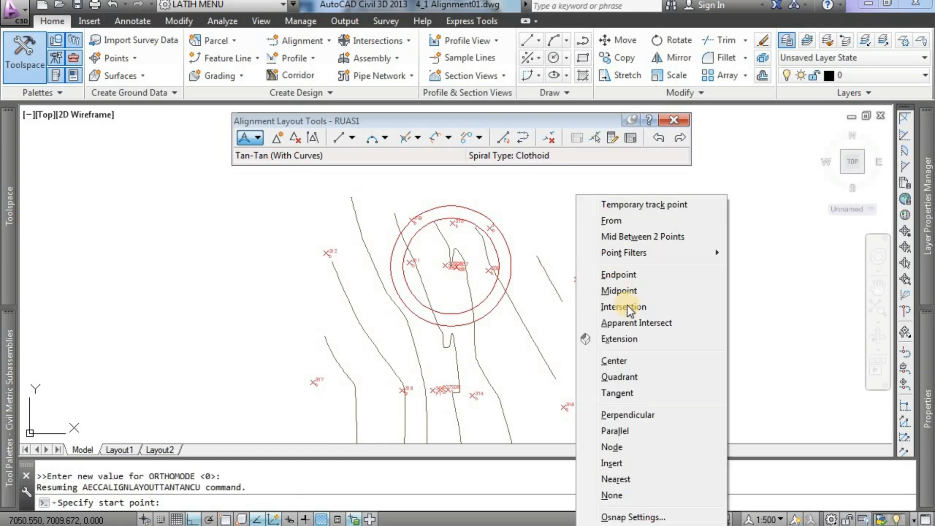
pyautogui.click(628, 361)
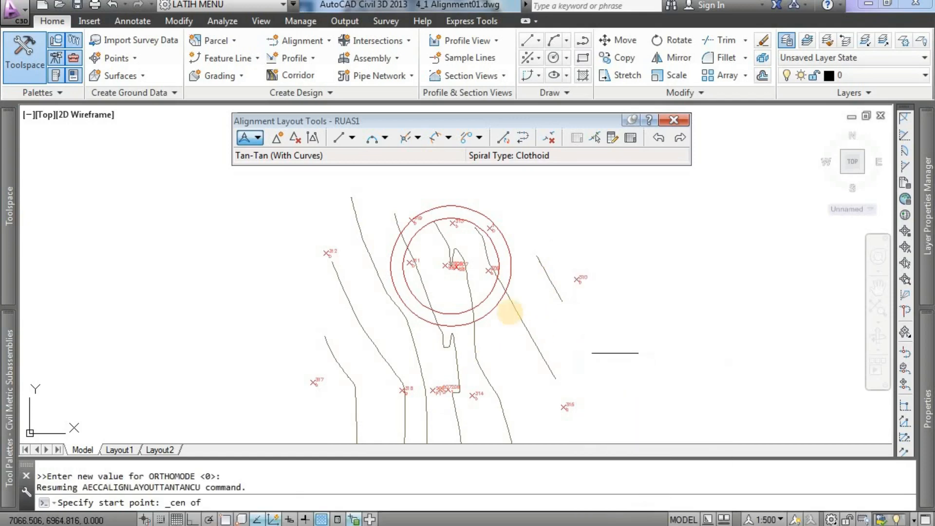
pyautogui.click(487, 299)
# Step: Place the second alignment point at the centre of the first double circle south of the start point
pyautogui.scroll(-5, 508, 334)
pyautogui.scroll(-2, 503, 358)
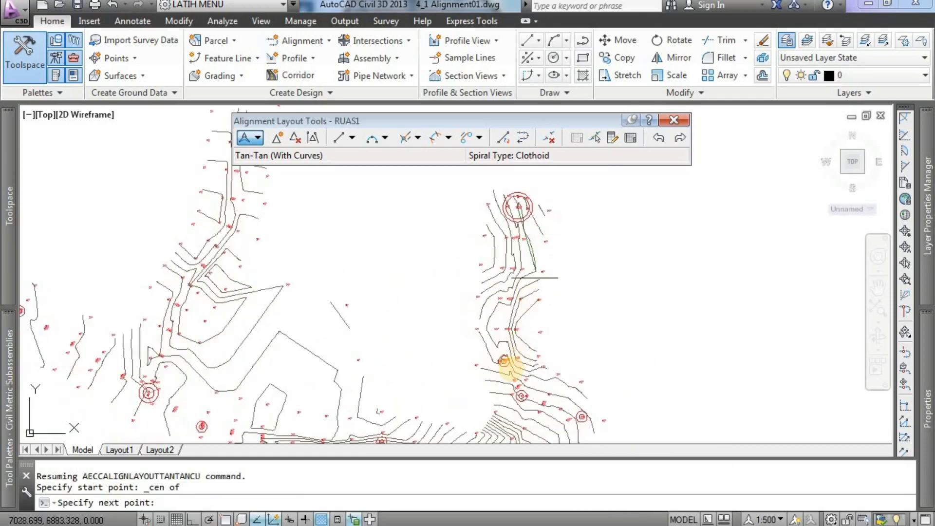
pyautogui.scroll(4, 499, 363)
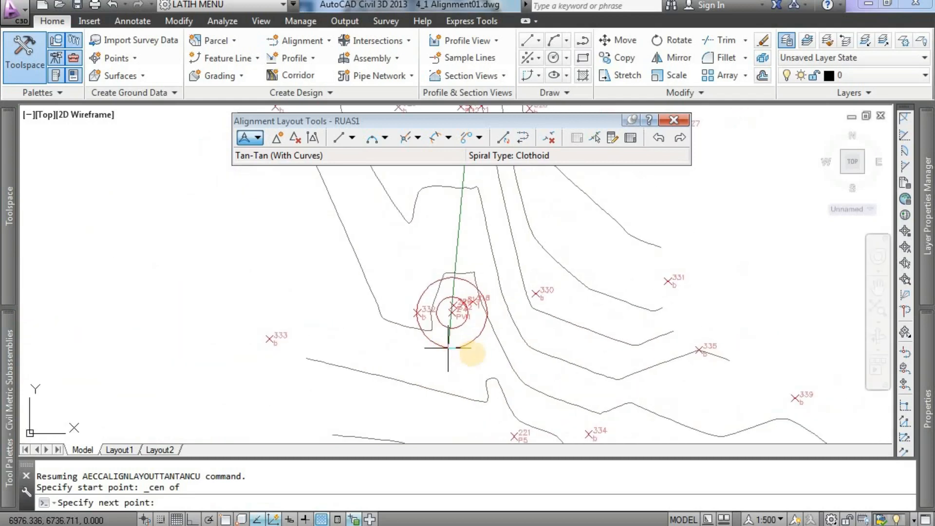
pyautogui.keyDown('shift'); pyautogui.rightClick(476, 360); pyautogui.keyUp('shift')
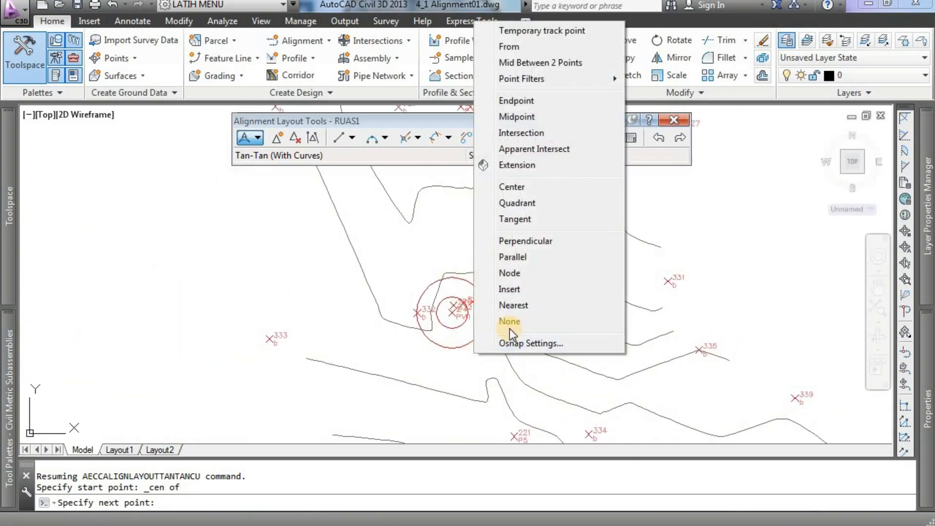
pyautogui.click(523, 189)
pyautogui.click(467, 312)
# Step: Place the third alignment point at the centre of the next double circle to the southeast, beside point 225
pyautogui.scroll(-6, 539, 317)
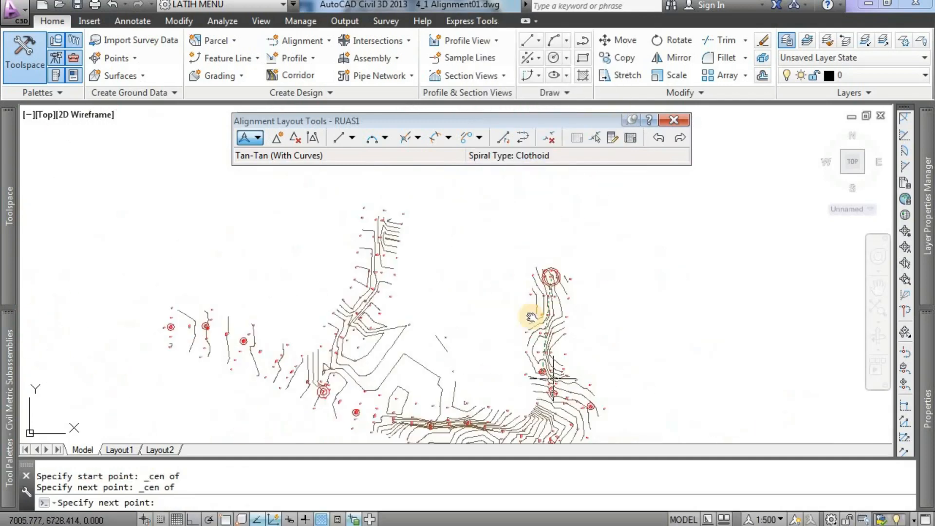
pyautogui.scroll(4, 513, 273)
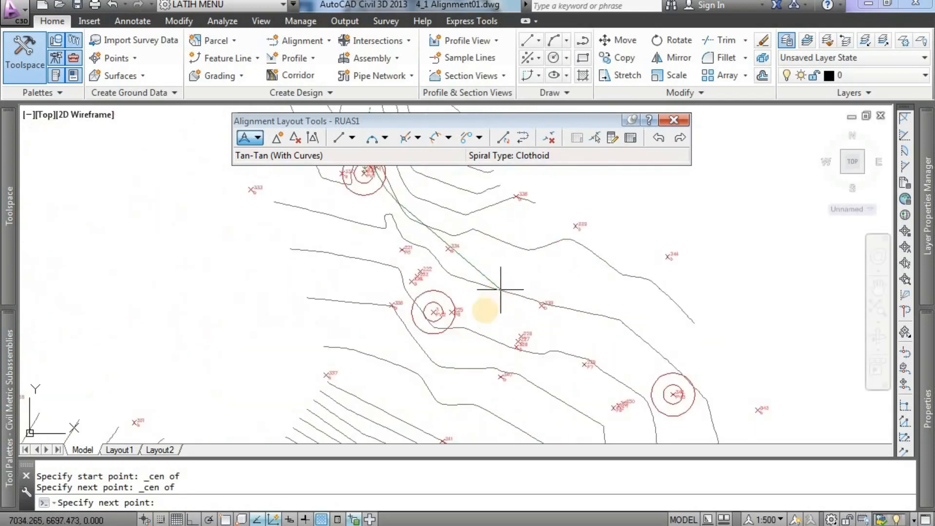
pyautogui.press('F8')
pyautogui.keyDown('shift'); pyautogui.rightClick(484, 310); pyautogui.keyUp('shift')
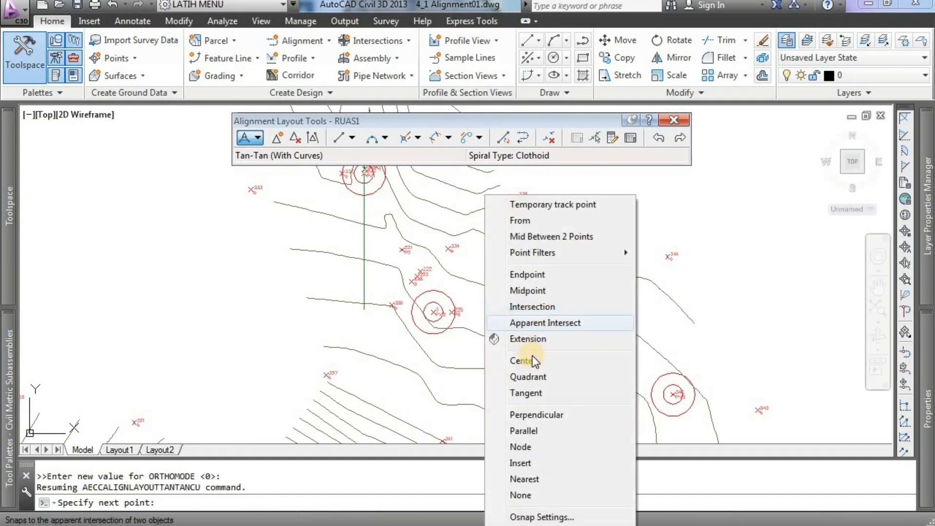
pyautogui.click(512, 359)
pyautogui.click(449, 319)
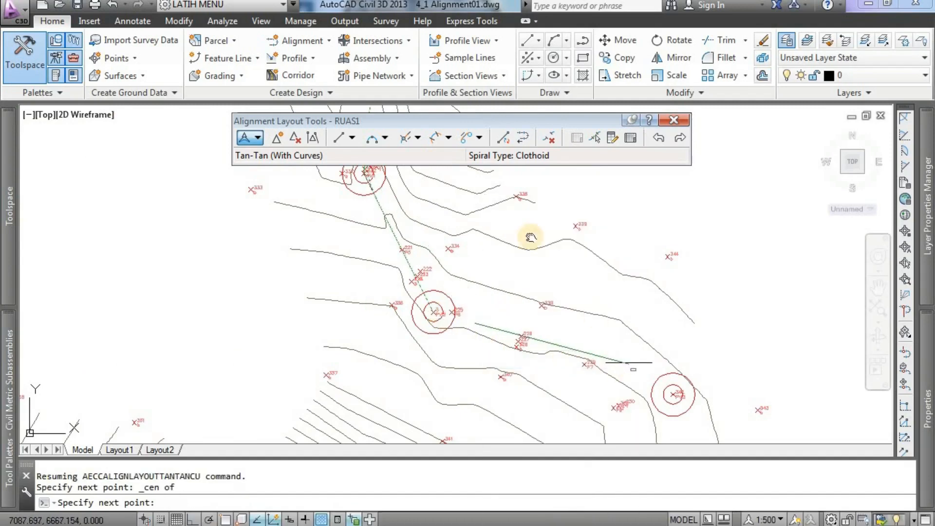
# Step: Place the fourth alignment point at the centre of the easternmost double circle, west of point 343
pyautogui.moveTo(653, 379); pyautogui.dragTo(519, 223, button='middle')
pyautogui.press('F8')
pyautogui.keyDown('shift'); pyautogui.rightClick(518, 195); pyautogui.keyUp('shift')
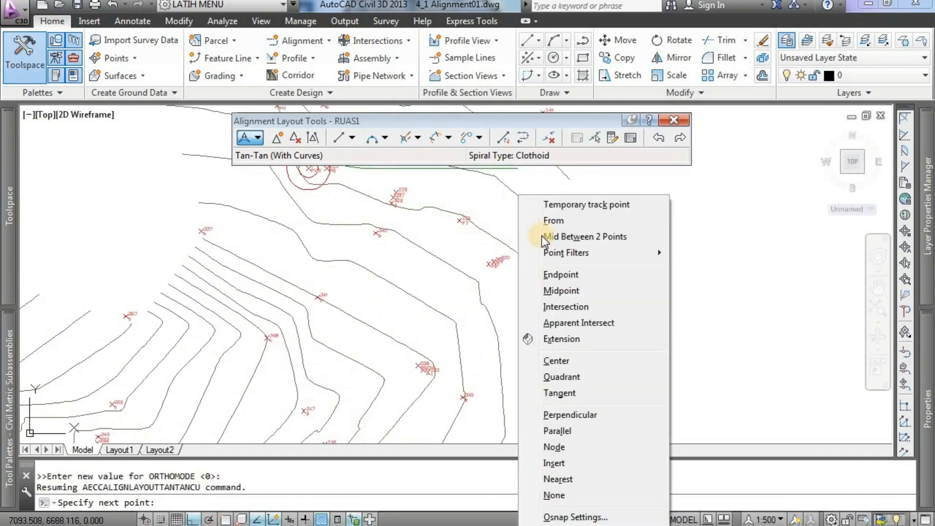
pyautogui.click(557, 361)
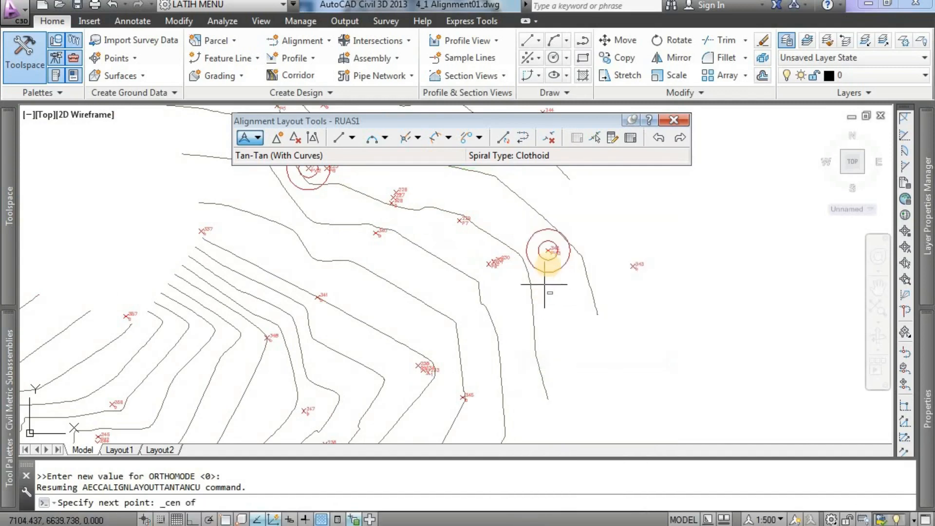
pyautogui.click(548, 250)
# Step: Place the fifth alignment point at the centre of the double circle marked PV4, just north of point 352
pyautogui.moveTo(473, 340); pyautogui.dragTo(591, 267, button='middle')
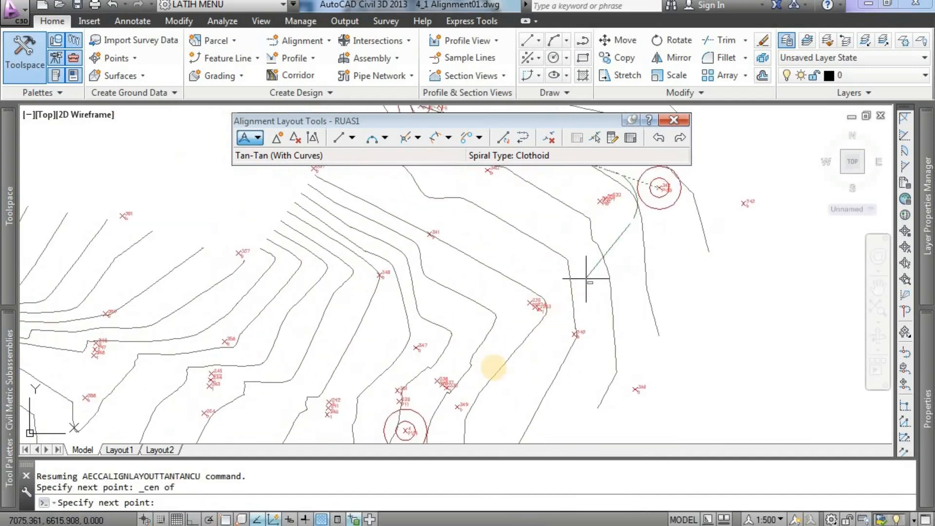
pyautogui.moveTo(532, 317); pyautogui.dragTo(587, 265, button='middle')
pyautogui.moveTo(467, 396); pyautogui.dragTo(543, 327, button='middle')
pyautogui.scroll(2, 544, 327)
pyautogui.keyDown('shift'); pyautogui.rightClick(560, 325); pyautogui.keyUp('shift')
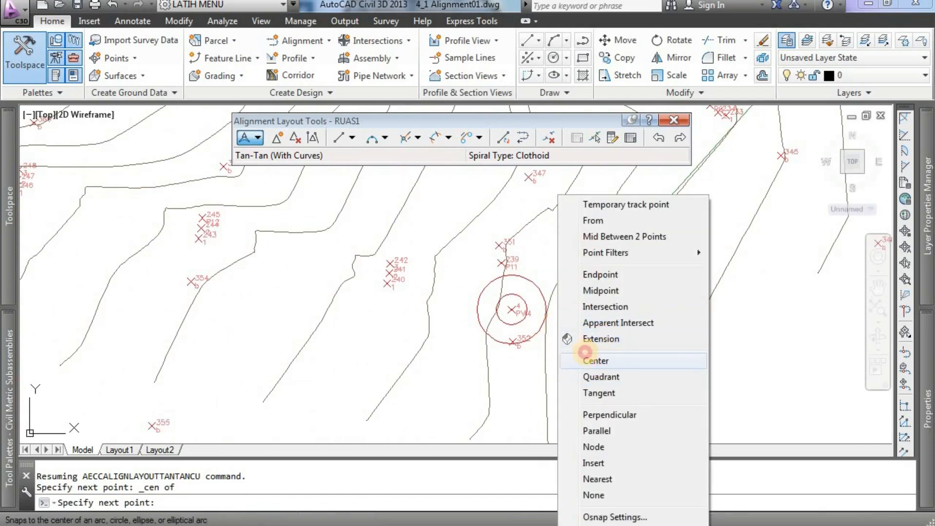
pyautogui.click(594, 360)
pyautogui.click(509, 309)
# Step: Place the sixth alignment point at the centre of the double circle between points 366 and 368, far west of PV4
pyautogui.scroll(-4, 509, 310)
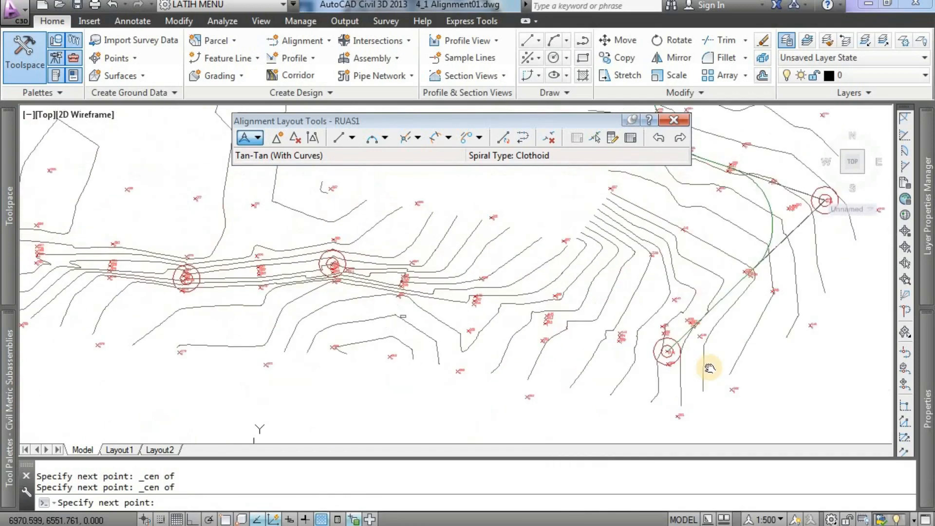
pyautogui.scroll(4, 417, 279)
pyautogui.keyDown('shift'); pyautogui.rightClick(497, 241); pyautogui.keyUp('shift')
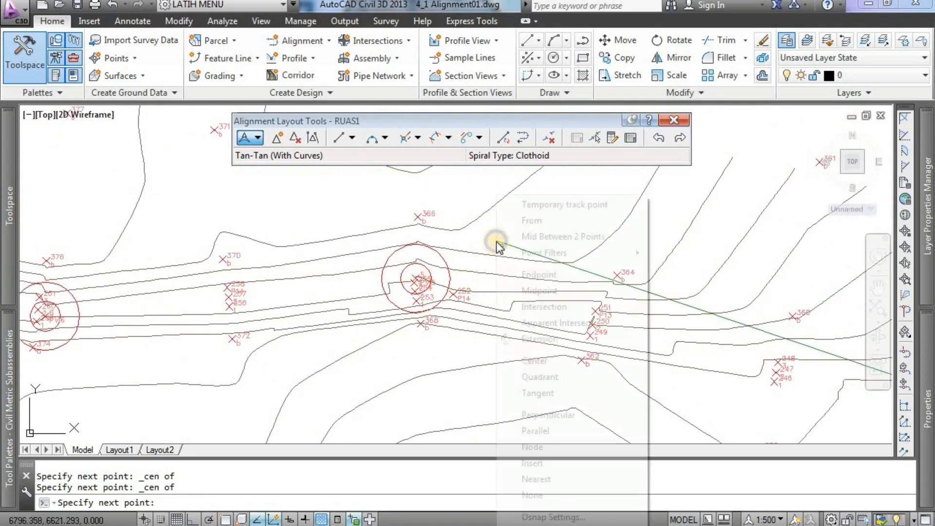
pyautogui.click(550, 361)
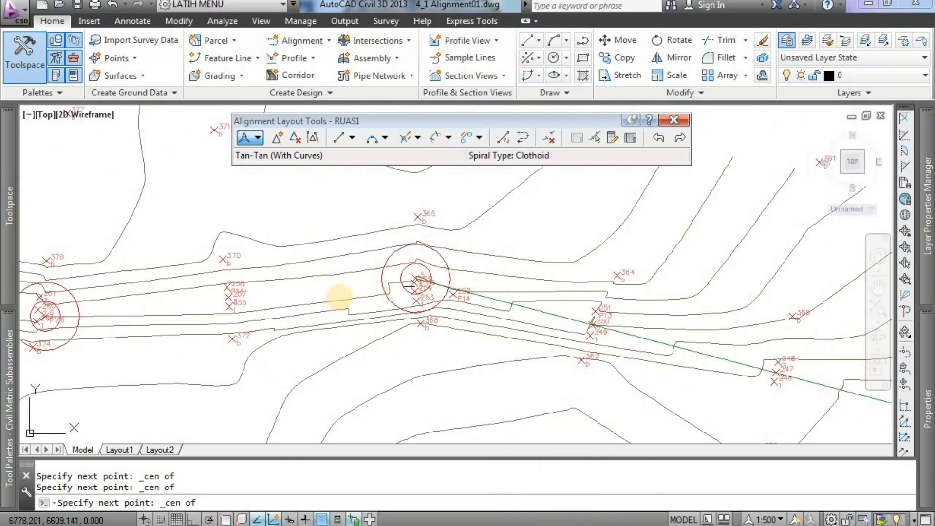
pyautogui.click(340, 298)
# Step: Place the seventh alignment point at the centre of the next double circle to the west, between points 376 and 374
pyautogui.scroll(-6, 340, 301)
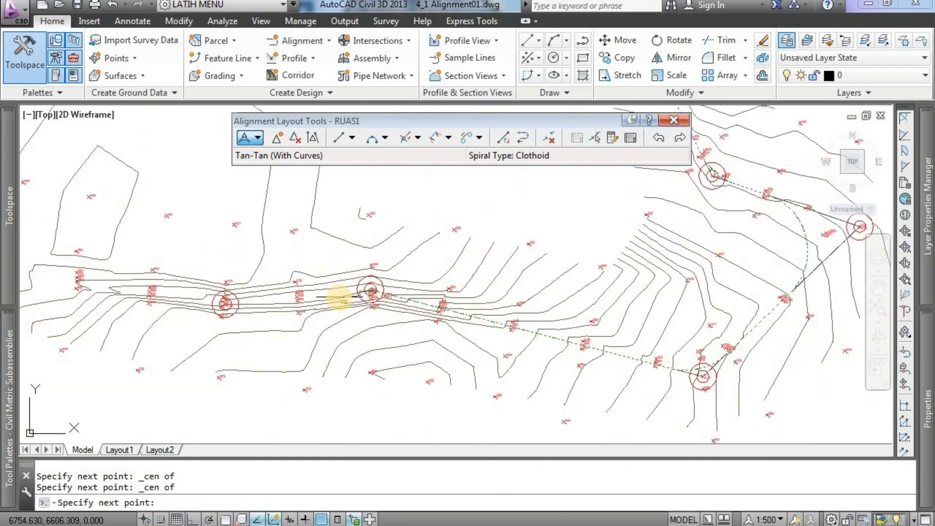
pyautogui.scroll(5, 446, 291)
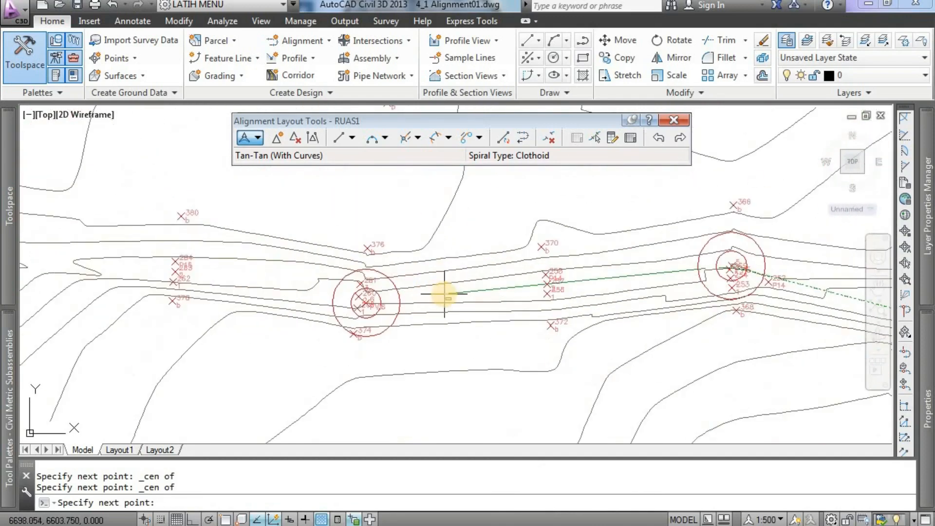
pyautogui.keyDown('shift'); pyautogui.rightClick(443, 293); pyautogui.keyUp('shift')
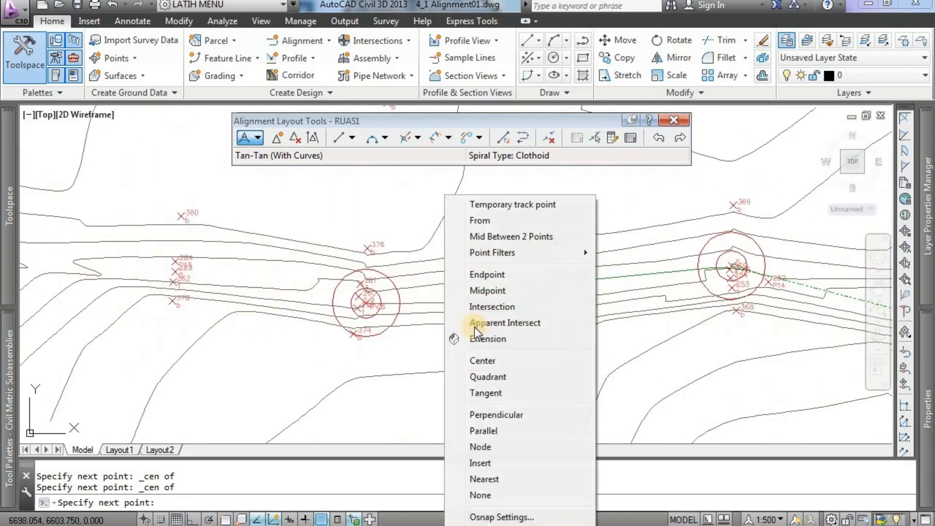
pyautogui.click(497, 361)
pyautogui.click(373, 317)
# Step: Place the eighth alignment point at the centre of the double circle marked PV7, between points 392 and 390
pyautogui.moveTo(280, 325); pyautogui.dragTo(733, 394, button='middle')
pyautogui.moveTo(270, 291); pyautogui.dragTo(548, 336, button='middle')
pyautogui.moveTo(190, 222); pyautogui.dragTo(524, 284, button='middle')
pyautogui.keyDown('shift'); pyautogui.rightClick(519, 283); pyautogui.keyUp('shift')
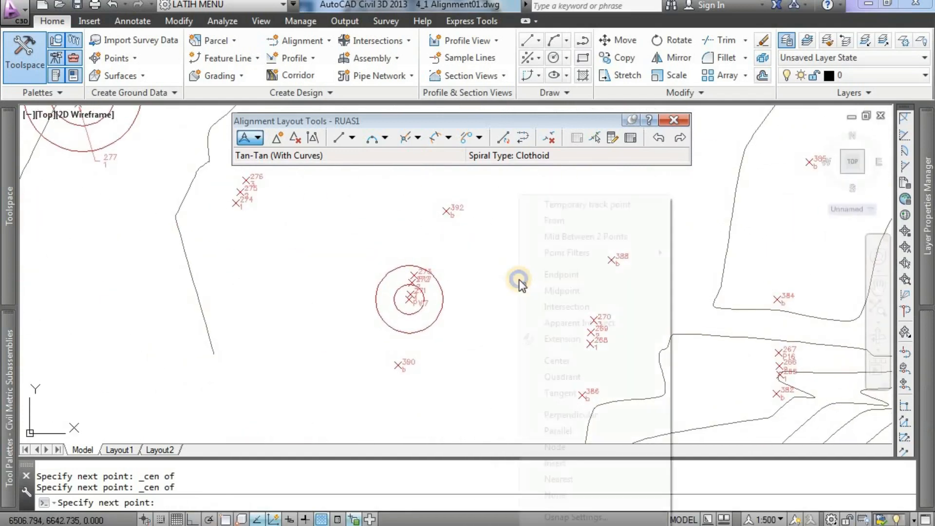
pyautogui.click(571, 360)
pyautogui.click(410, 300)
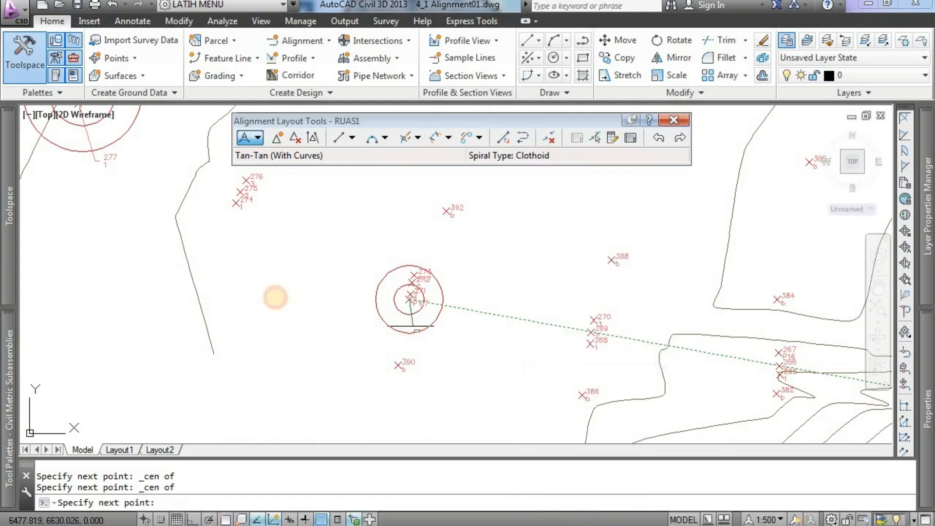
# Step: Place the ninth alignment point at the centre of the larger double circle northwest of PV7, beside point 277
pyautogui.scroll(-4, 271, 296)
pyautogui.moveTo(251, 277); pyautogui.dragTo(535, 374, button='middle')
pyautogui.scroll(2, 526, 358)
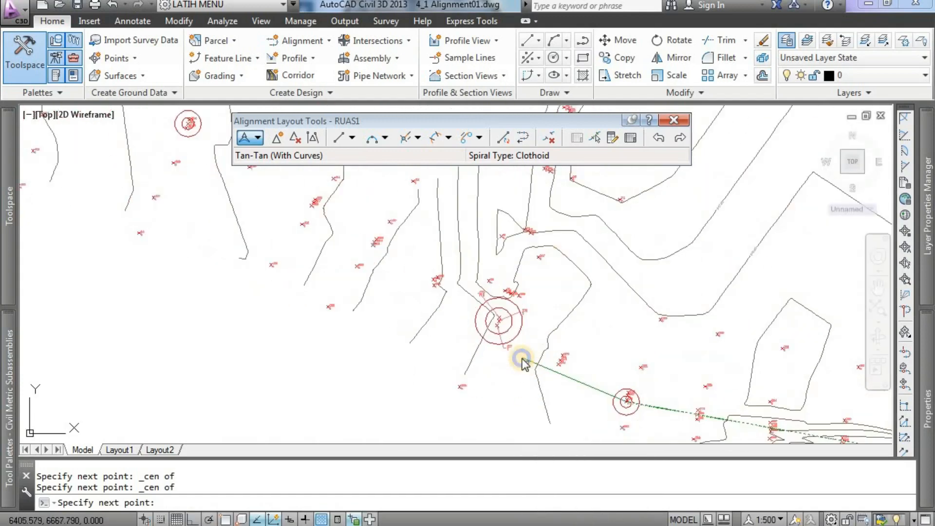
pyautogui.keyDown('shift'); pyautogui.rightClick(526, 361); pyautogui.keyUp('shift')
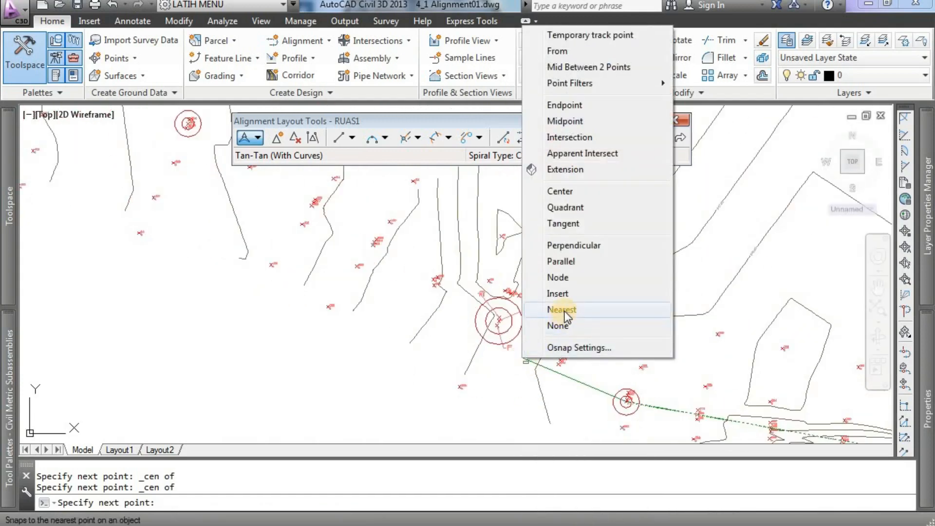
pyautogui.click(563, 193)
pyautogui.click(505, 340)
# Step: Place the tenth alignment point at the centre of the next double circle far to the northwest
pyautogui.moveTo(290, 275); pyautogui.dragTo(580, 462, button='middle')
pyautogui.keyDown('shift'); pyautogui.rightClick(463, 254); pyautogui.keyUp('shift')
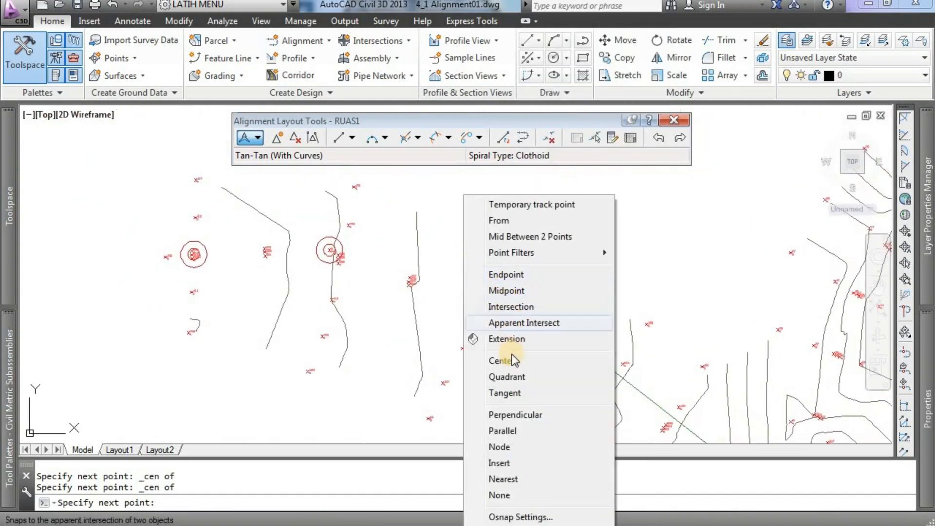
pyautogui.click(540, 359)
pyautogui.click(479, 321)
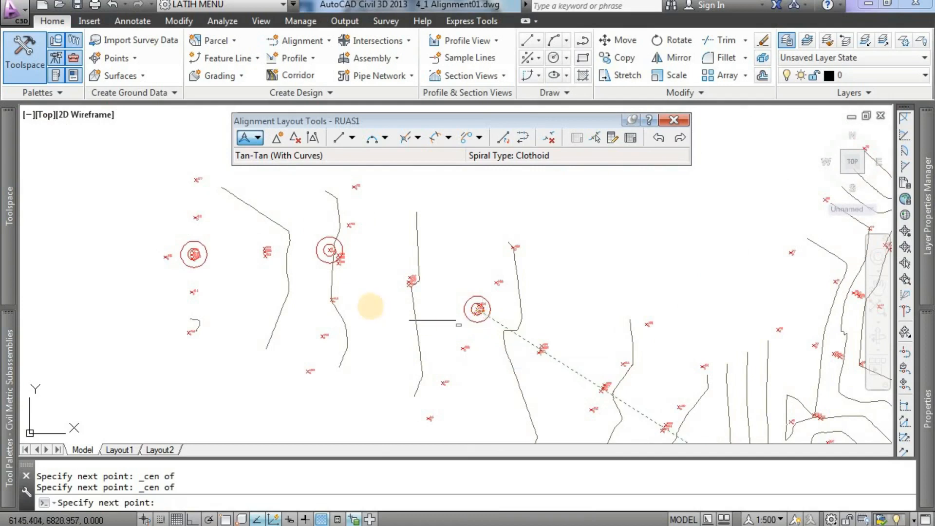
# Step: Place the eleventh alignment point at the centre of the double circle north of point 413
pyautogui.moveTo(394, 316); pyautogui.dragTo(579, 375, button='middle')
pyautogui.scroll(2, 445, 317)
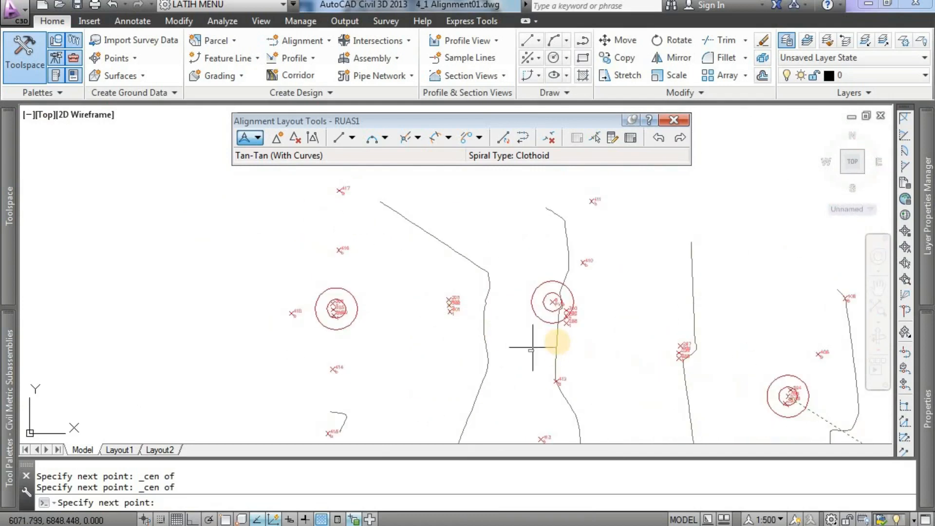
pyautogui.keyDown('shift'); pyautogui.rightClick(510, 238); pyautogui.keyUp('shift')
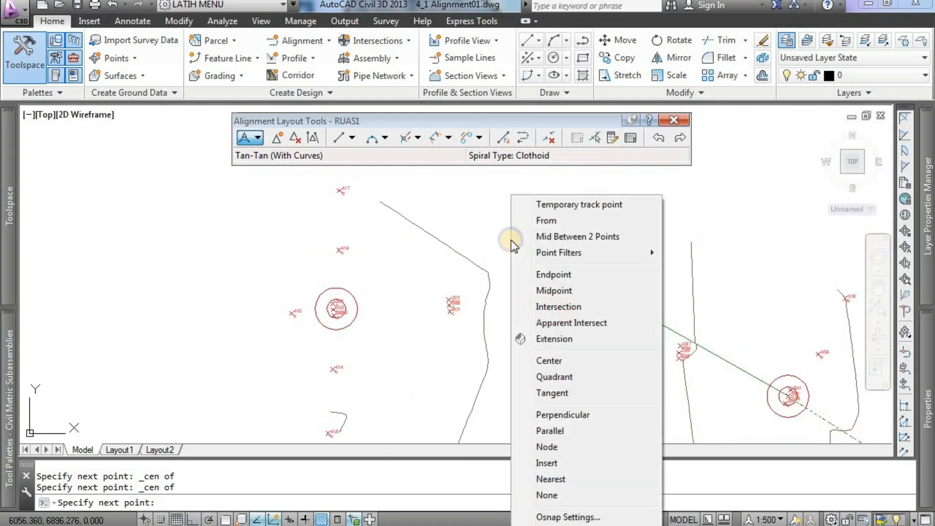
pyautogui.click(560, 361)
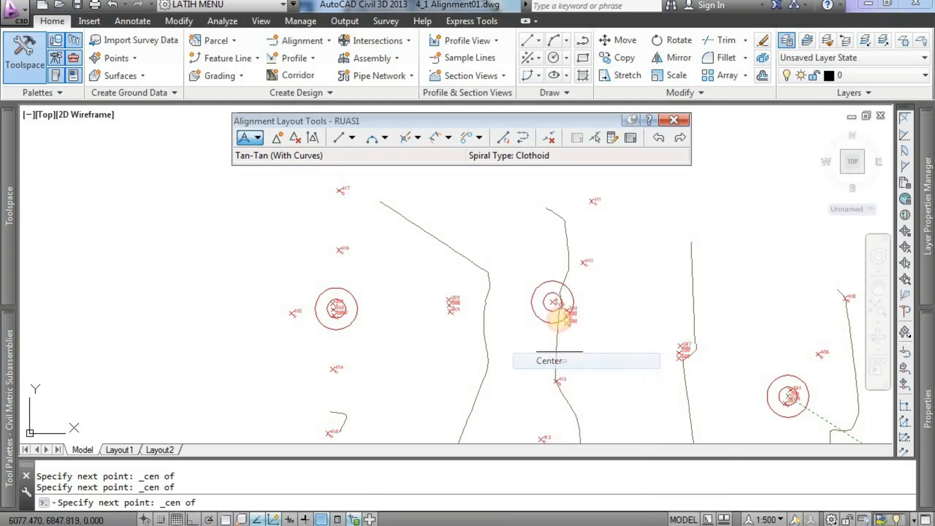
pyautogui.click(554, 305)
# Step: Place the last alignment point at the centre of the westernmost double circle, between points 416 and 414, and finish the tangent layout
pyautogui.keyDown('shift'); pyautogui.rightClick(376, 274); pyautogui.keyUp('shift')
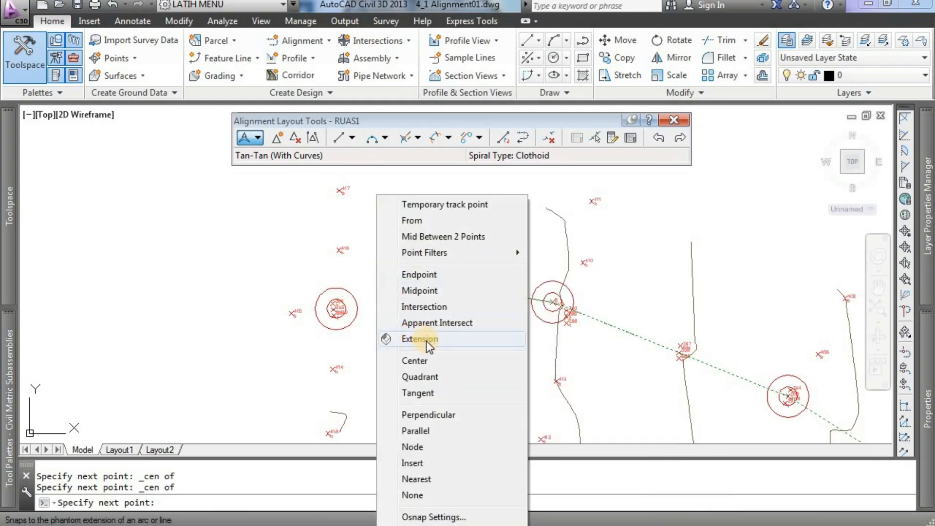
pyautogui.click(425, 361)
pyautogui.click(354, 327)
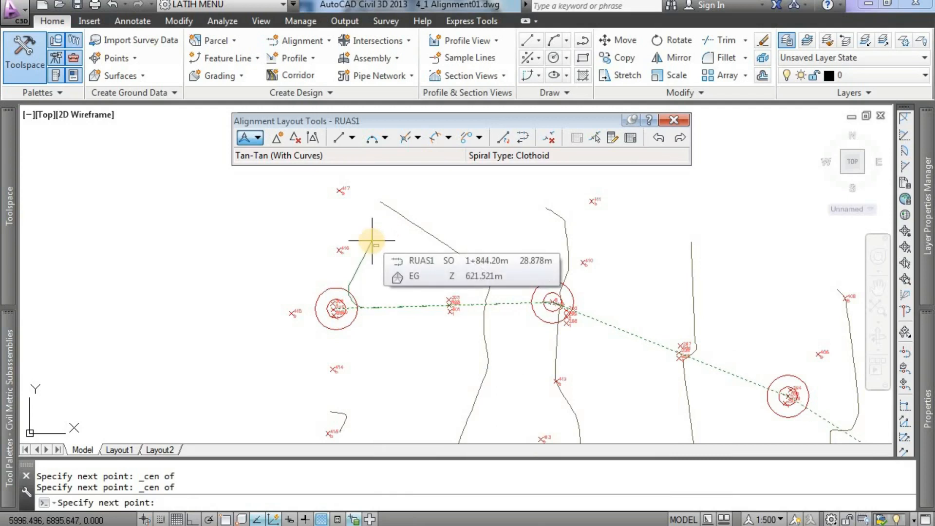
pyautogui.press('Return')
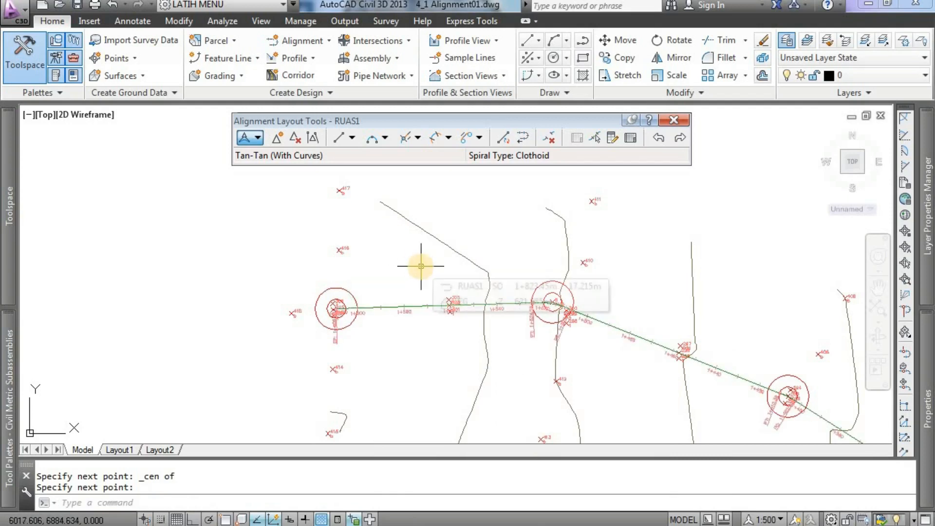
pyautogui.press('Escape')
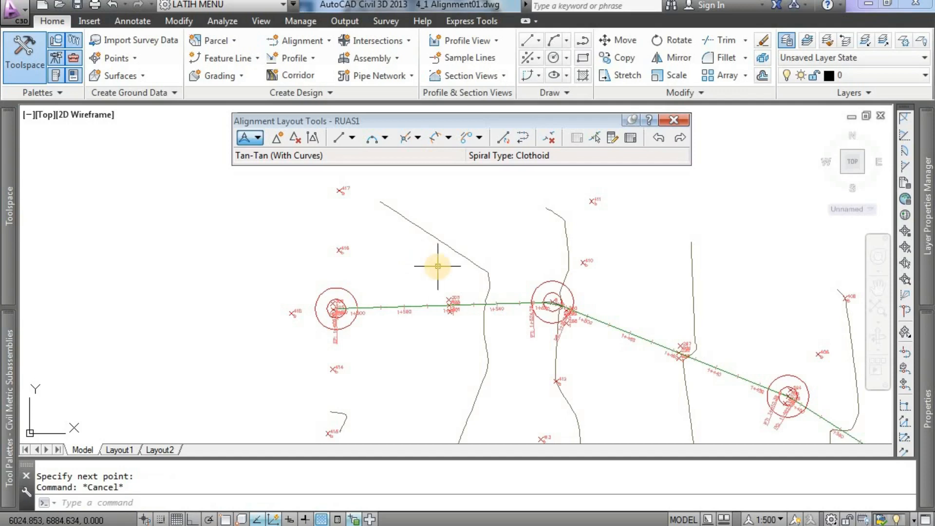
# Step: Turn on the GARIS ALIGNMENT layer to show the branch road line
pyautogui.scroll(-5, 438, 266)
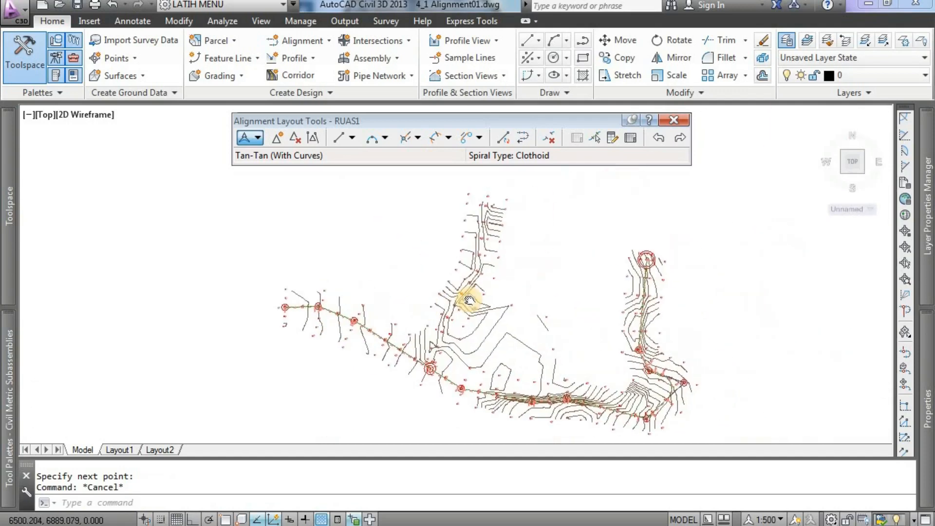
pyautogui.scroll(5, 653, 254)
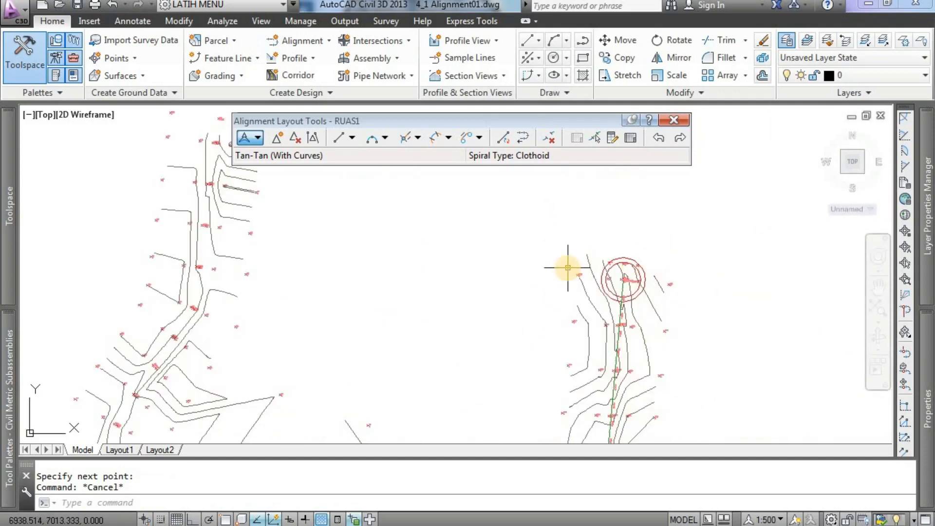
pyautogui.scroll(-4, 568, 268)
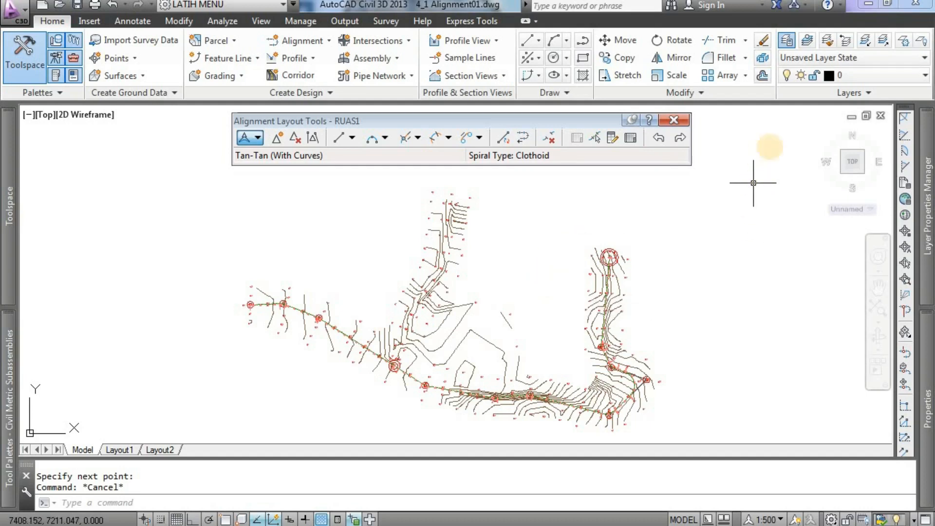
pyautogui.click(924, 79)
pyautogui.scroll(-10, 745, 249)
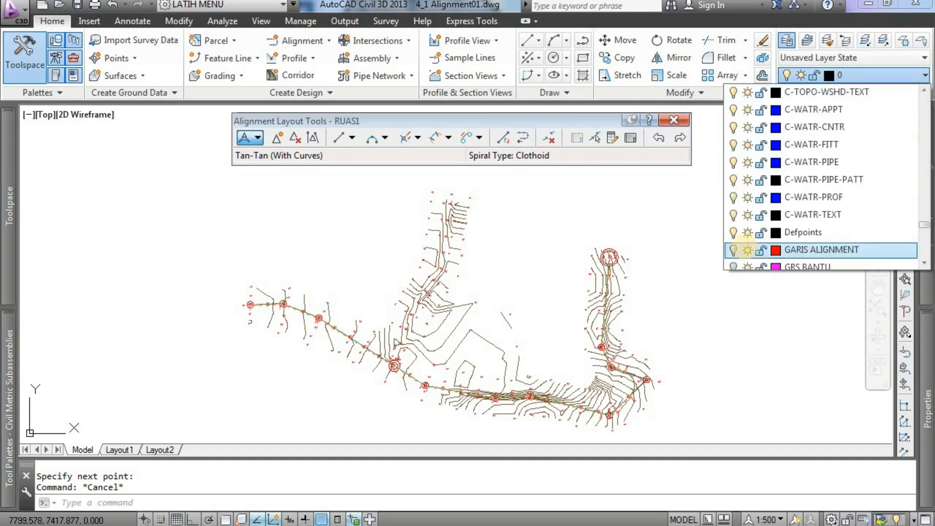
pyautogui.click(733, 251)
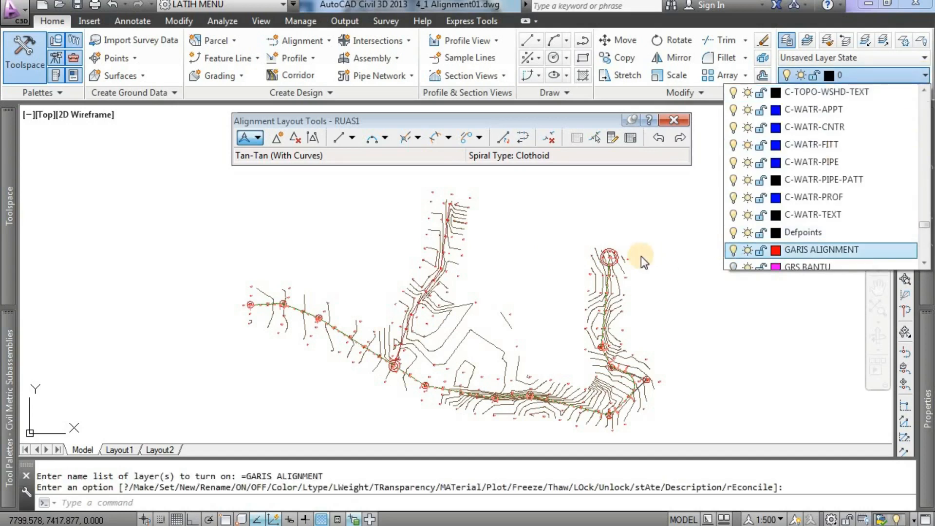
pyautogui.click(530, 280)
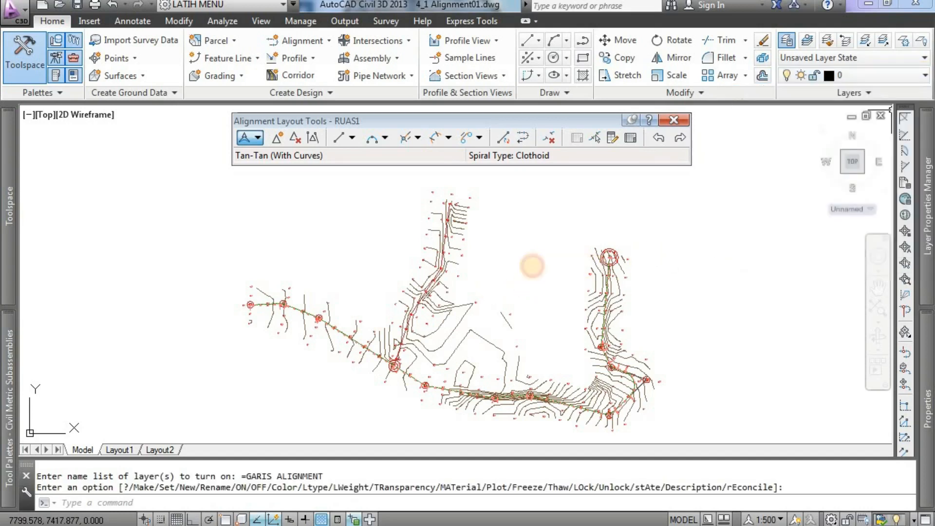
# Step: Start Create Alignment from Objects and select the red branch road line running north from the large double circle on RUAS1
pyautogui.scroll(6, 419, 325)
pyautogui.moveTo(420, 329)
pyautogui.mouseDown(button='middle')
pyautogui.moveTo(439, 284)
pyautogui.moveTo(418, 315)
pyautogui.mouseUp(button='middle')
pyautogui.scroll(2, 418, 315)
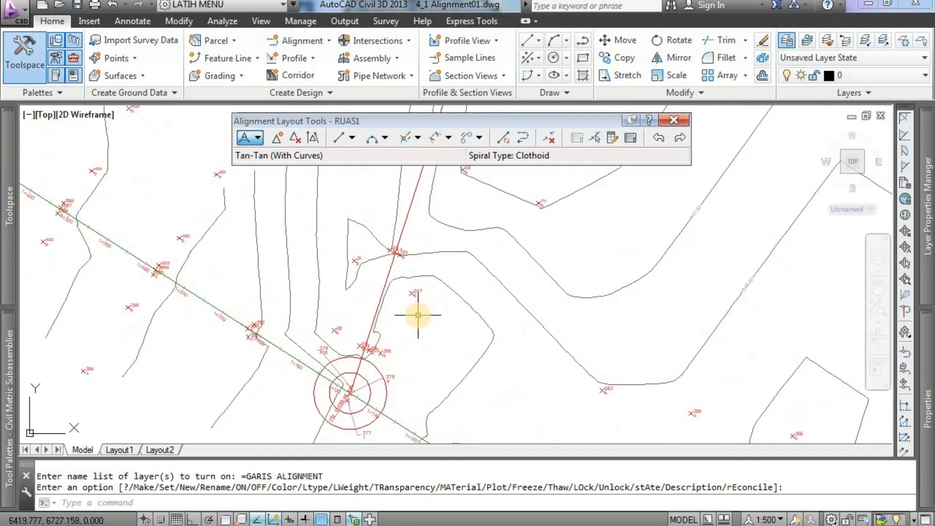
pyautogui.scroll(-2, 418, 315)
pyautogui.moveTo(457, 261); pyautogui.dragTo(404, 287, button='middle')
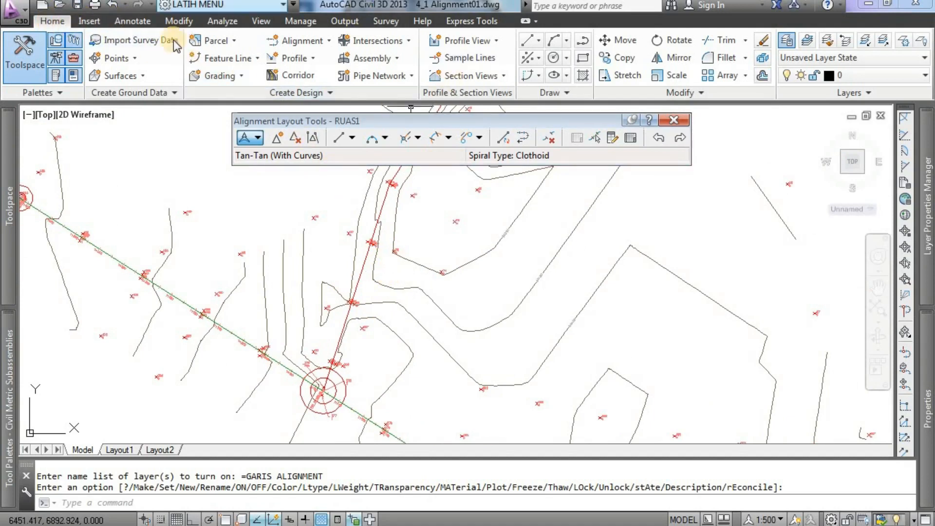
pyautogui.click(330, 42)
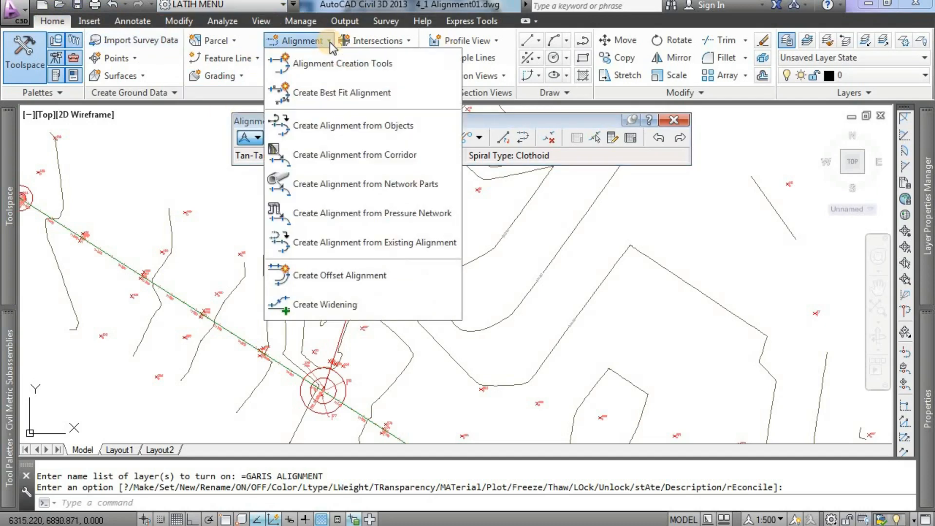
pyautogui.click(435, 127)
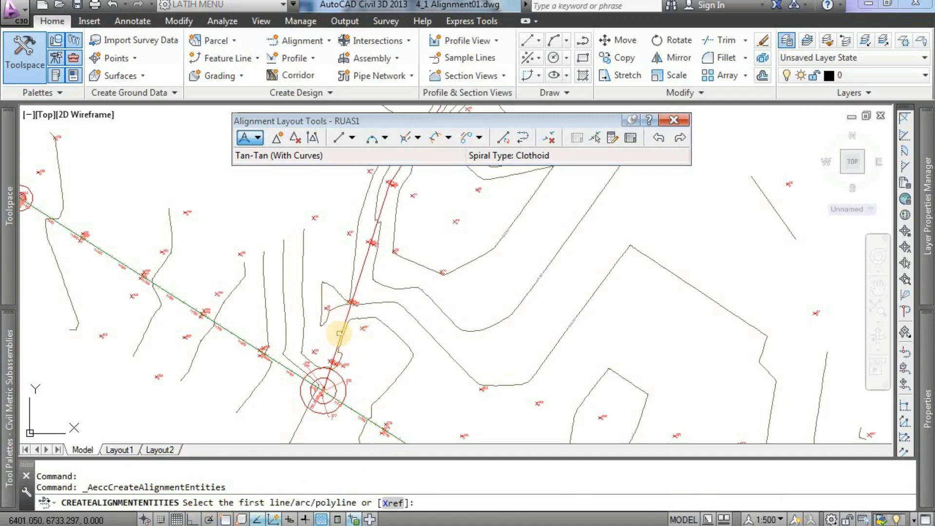
pyautogui.scroll(2, 343, 325)
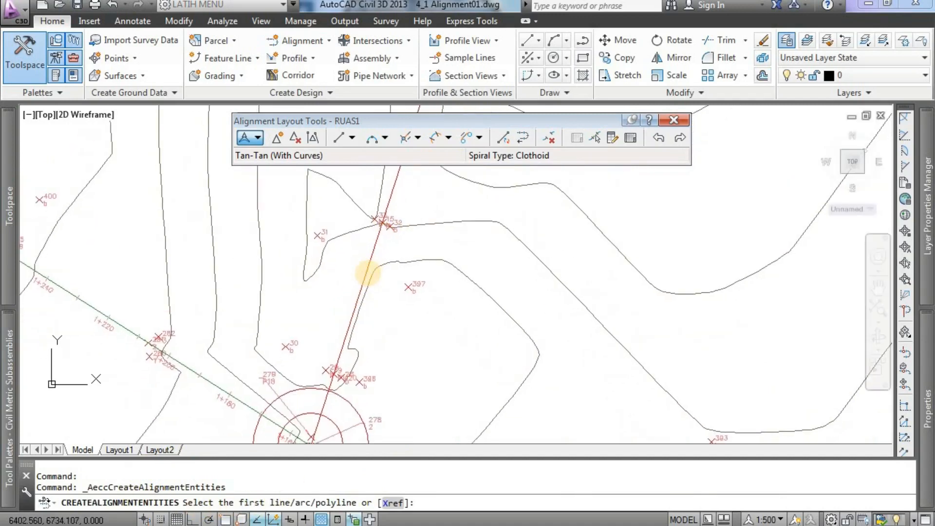
pyautogui.scroll(2, 370, 267)
pyautogui.click(370, 262)
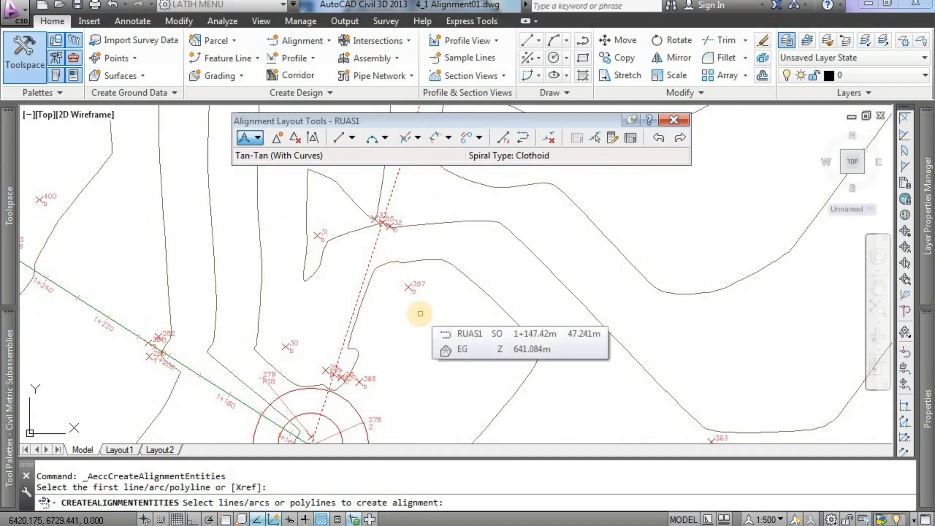
pyautogui.press('Return')
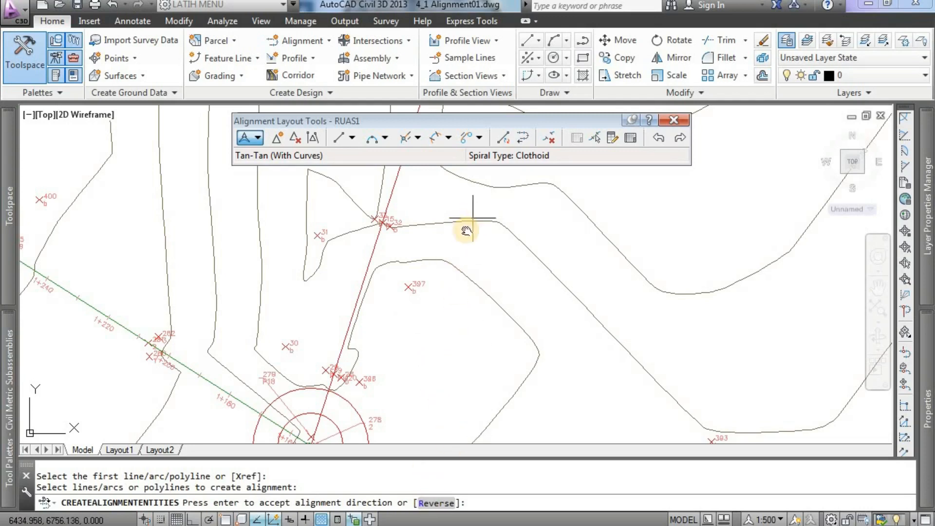
# Step: Check the direction arrow near point 18 on the branch road line and accept the alignment direction without reversing it
pyautogui.moveTo(470, 229); pyautogui.dragTo(405, 409, button='middle')
pyautogui.moveTo(458, 250)
pyautogui.mouseDown(button='middle')
pyautogui.moveTo(417, 338)
pyautogui.moveTo(401, 338)
pyautogui.moveTo(385, 291)
pyautogui.mouseUp(button='middle')
pyautogui.scroll(3, 388, 275)
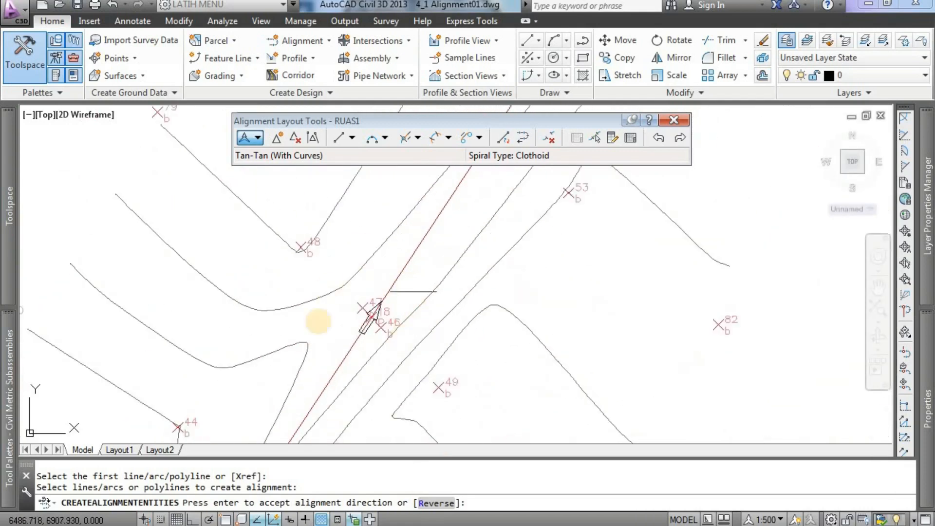
pyautogui.moveTo(386, 324); pyautogui.dragTo(413, 276, button='middle')
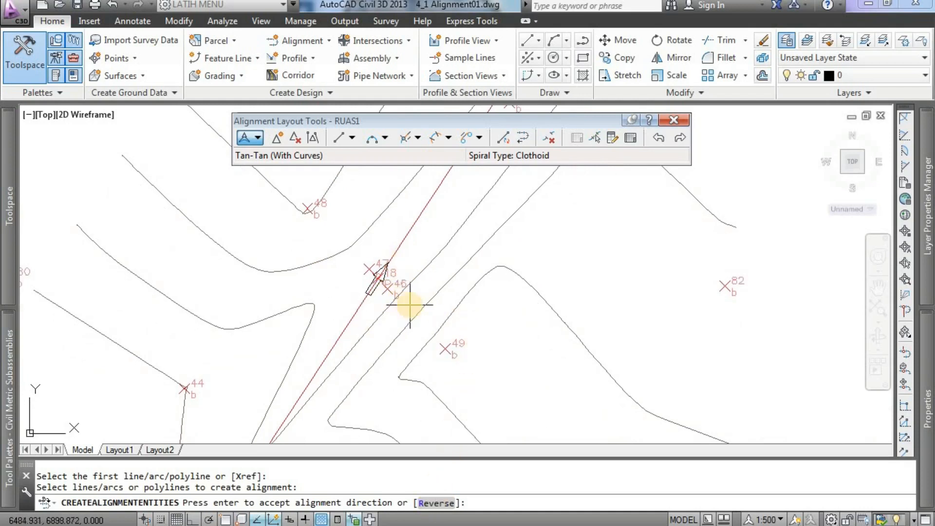
pyautogui.scroll(-3, 410, 305)
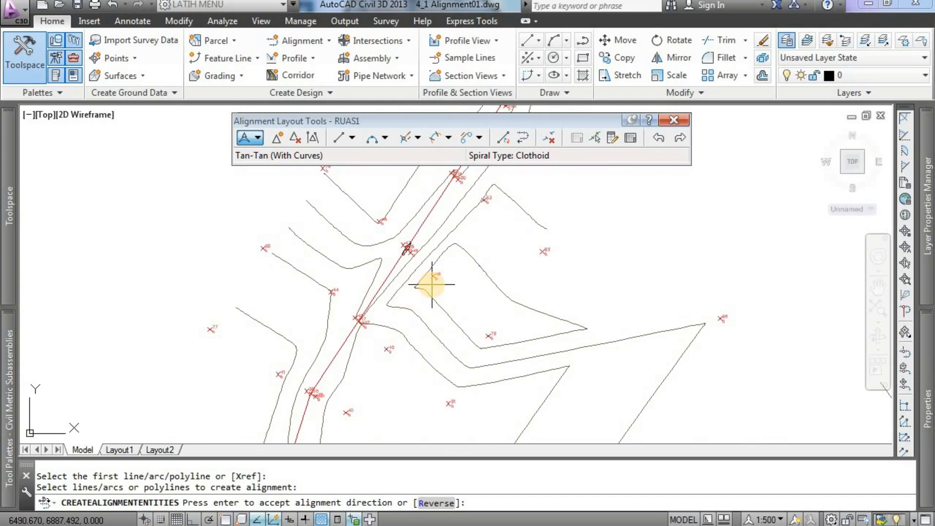
pyautogui.rightClick(432, 285)
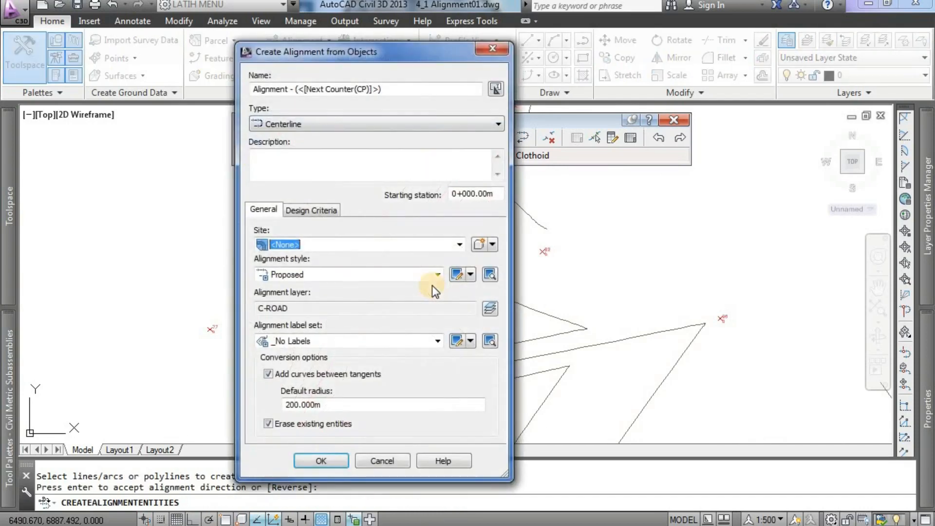
# Step: Name the new alignment RUAS2
pyautogui.moveTo(393, 89); pyautogui.dragTo(212, 110)
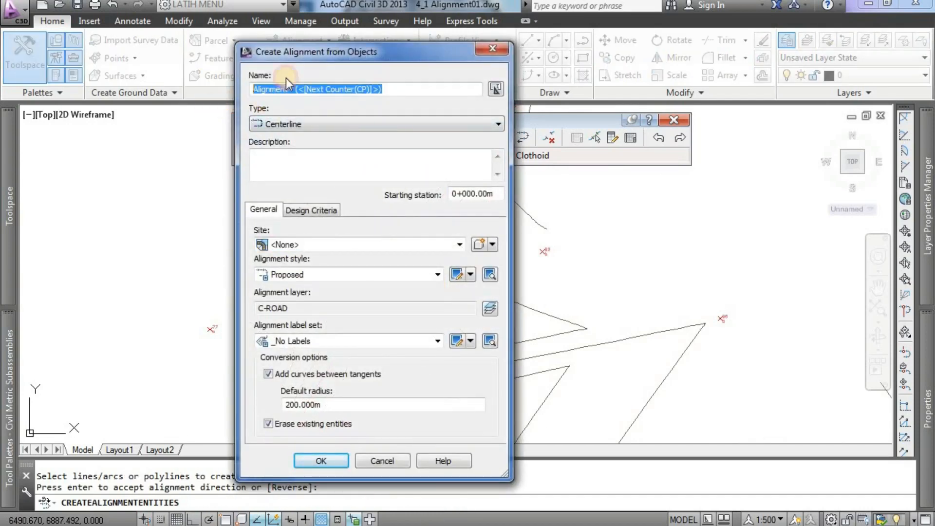
pyautogui.moveTo(340, 49); pyautogui.dragTo(450, 63)
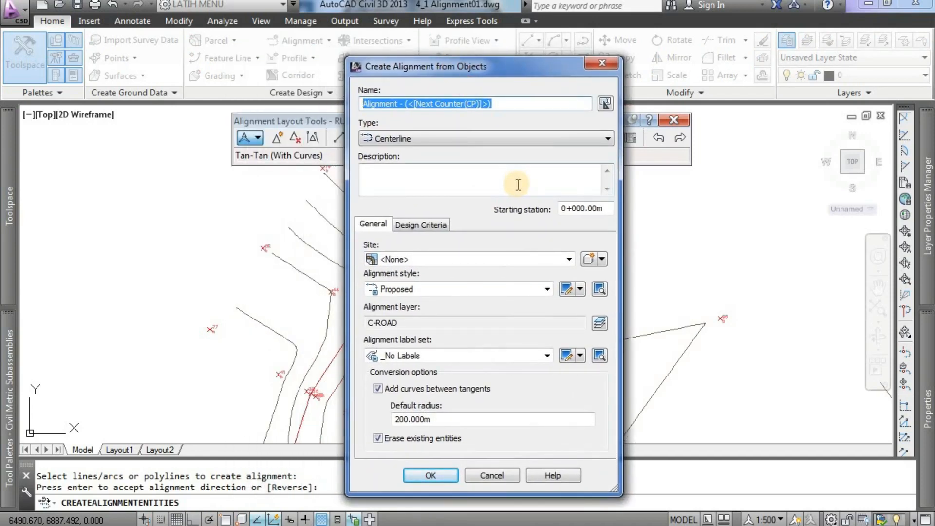
pyautogui.write('RUAS2')
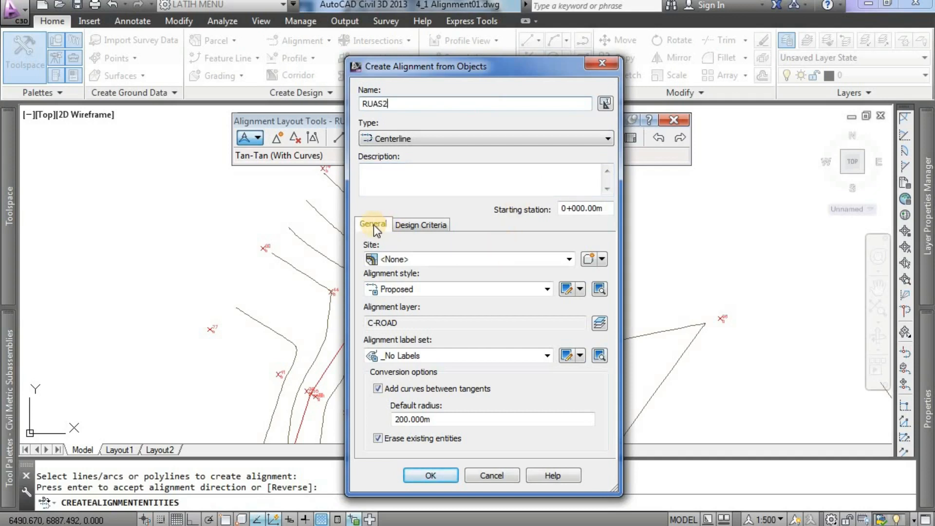
# Step: Use the Proposed alignment style and the Major Minor and Geometry Points label set for RUAS2
pyautogui.click(373, 224)
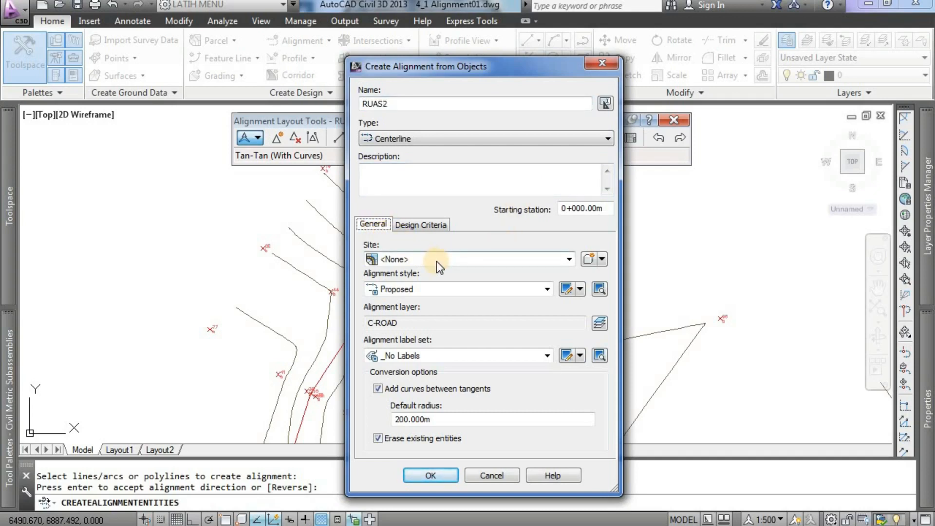
pyautogui.click(439, 287)
pyautogui.click(419, 362)
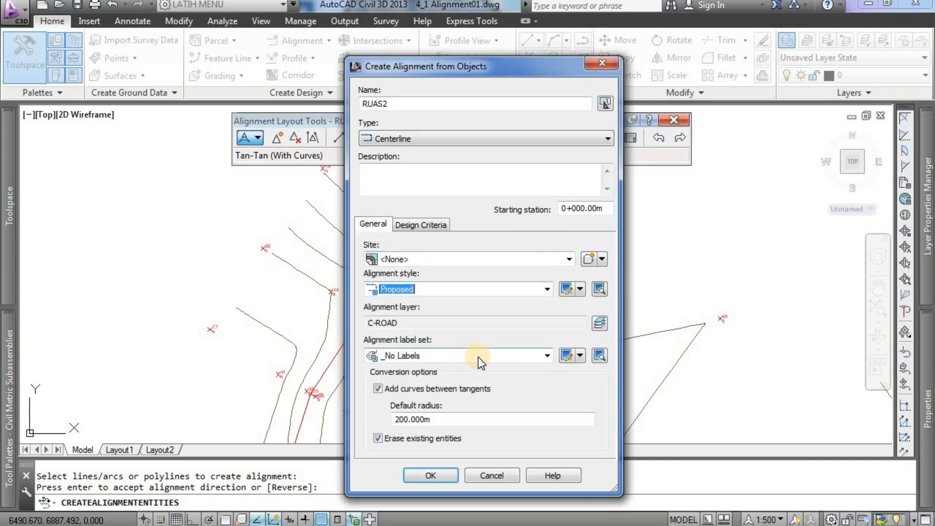
pyautogui.click(491, 357)
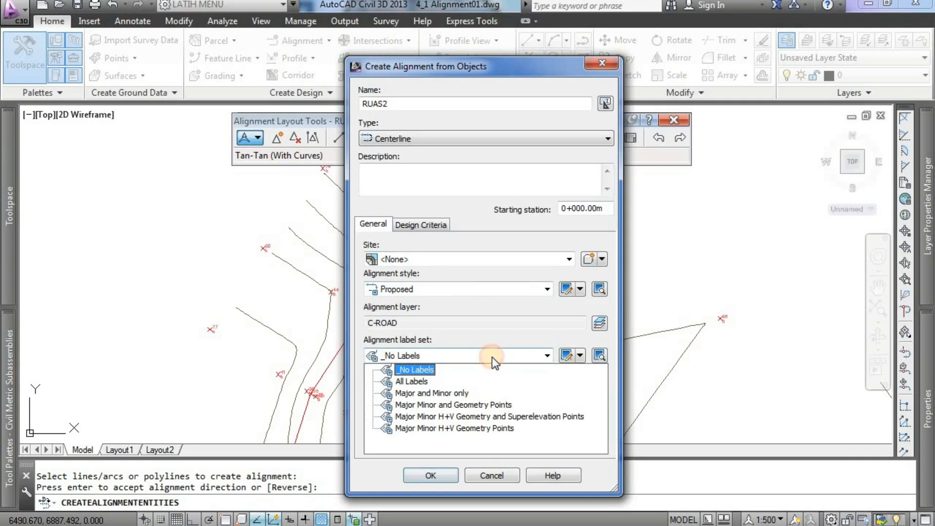
pyautogui.click(502, 404)
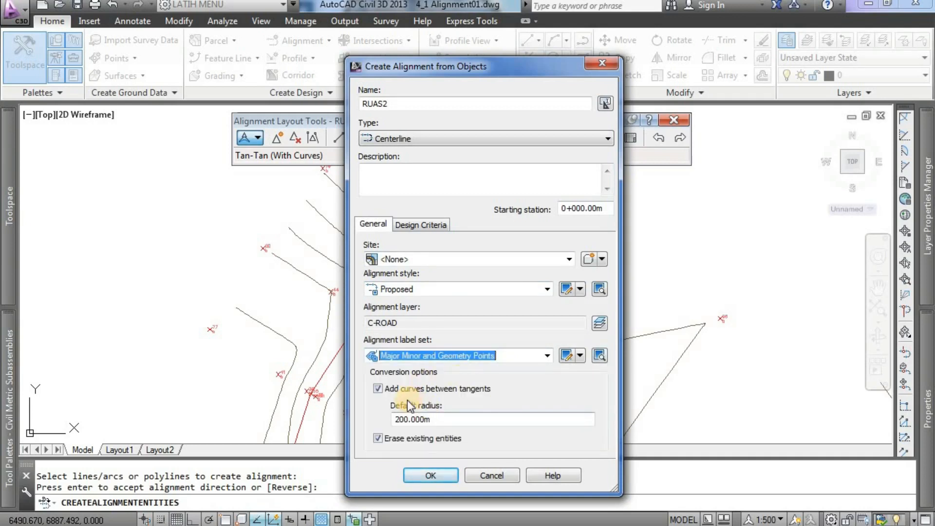
# Step: Set the default radius for curves between tangents to 70 m, keep Erase existing entities enabled, and create the alignment
pyautogui.moveTo(444, 418); pyautogui.dragTo(382, 422)
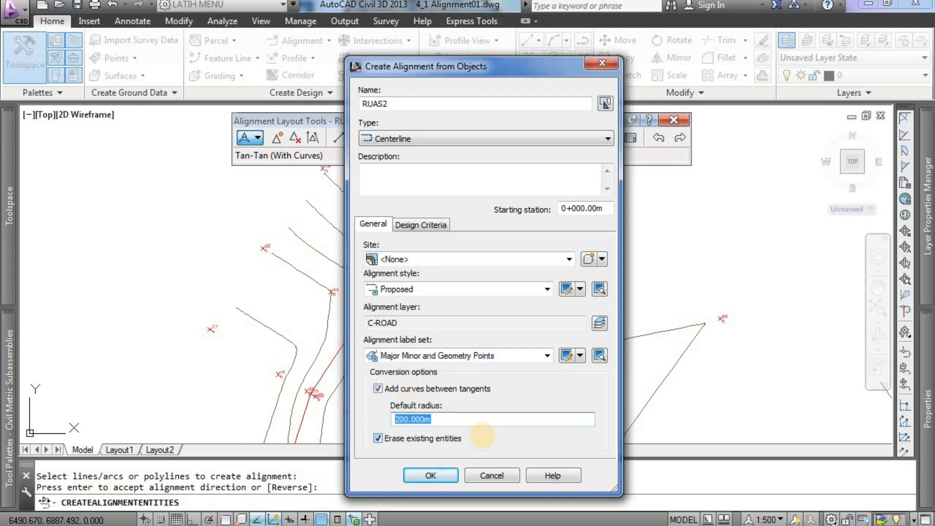
pyautogui.write('70')
pyautogui.click(435, 439)
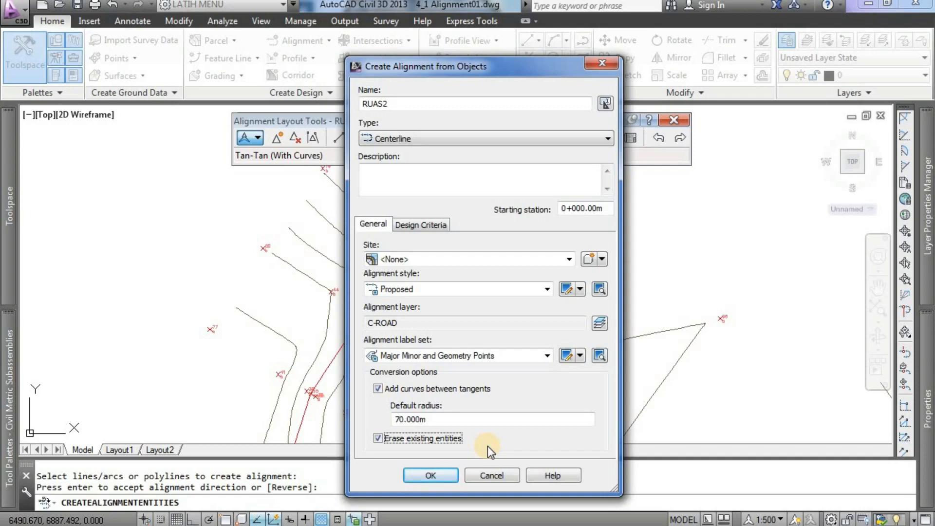
pyautogui.click(430, 475)
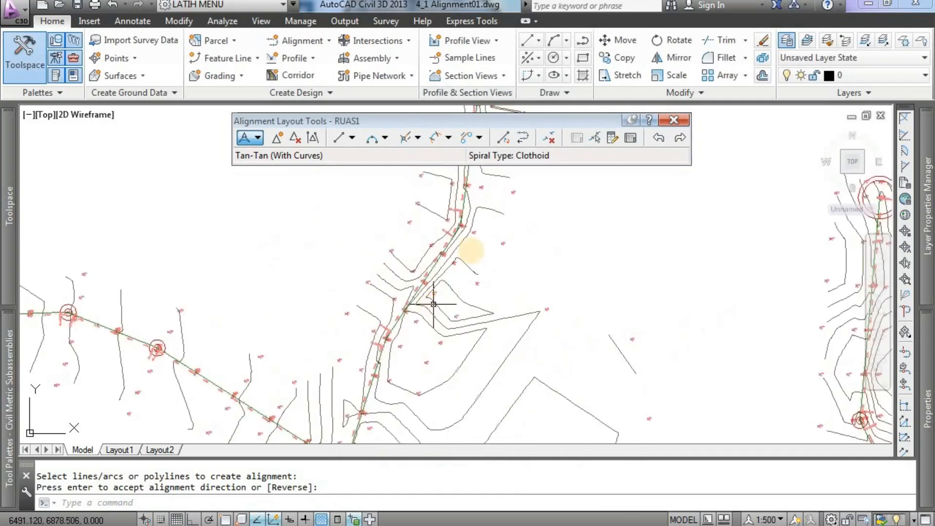
# Step: Examine the labelled RUAS2 branch alignment and the RUAS1 alignment along their full lengths
pyautogui.moveTo(471, 251); pyautogui.dragTo(382, 301, button='middle')
pyautogui.moveTo(386, 247); pyautogui.dragTo(388, 323, button='middle')
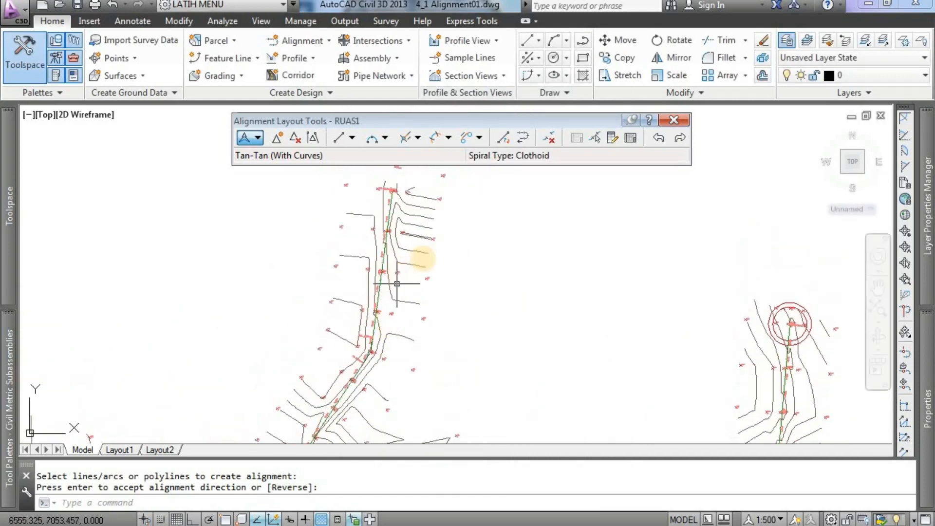
pyautogui.moveTo(397, 284); pyautogui.dragTo(338, 251, button='middle')
pyautogui.moveTo(486, 313); pyautogui.dragTo(380, 253, button='middle')
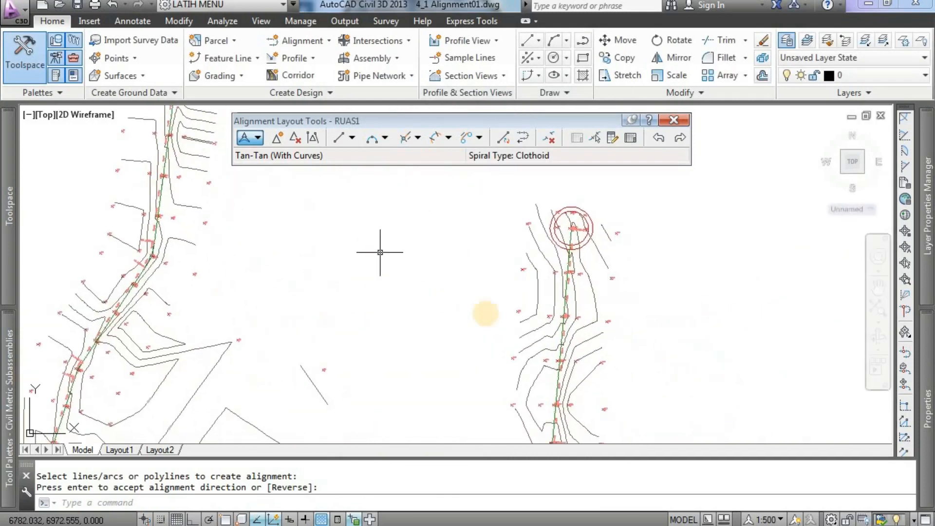
pyautogui.moveTo(495, 313); pyautogui.dragTo(401, 268, button='middle')
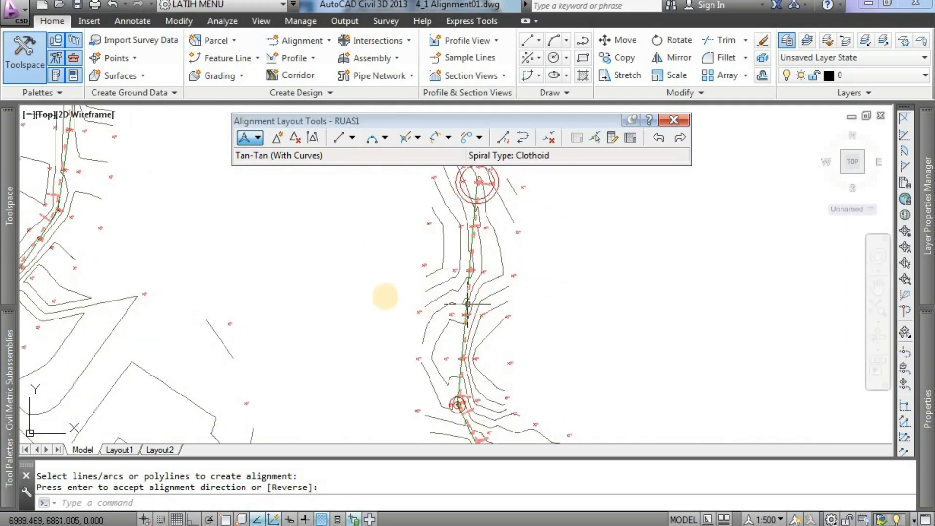
pyautogui.moveTo(342, 297); pyautogui.dragTo(496, 326, button='middle')
pyautogui.scroll(-2, 497, 325)
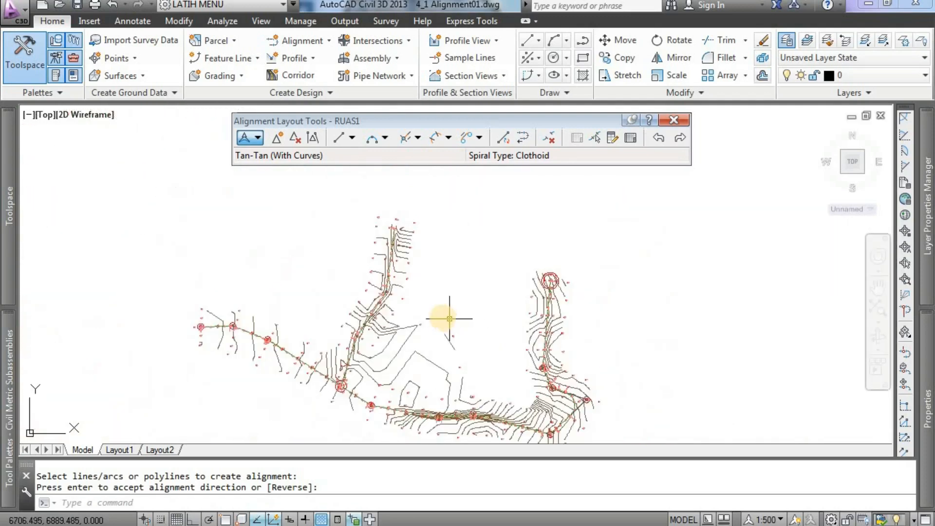
pyautogui.moveTo(446, 297); pyautogui.dragTo(467, 264, button='middle')
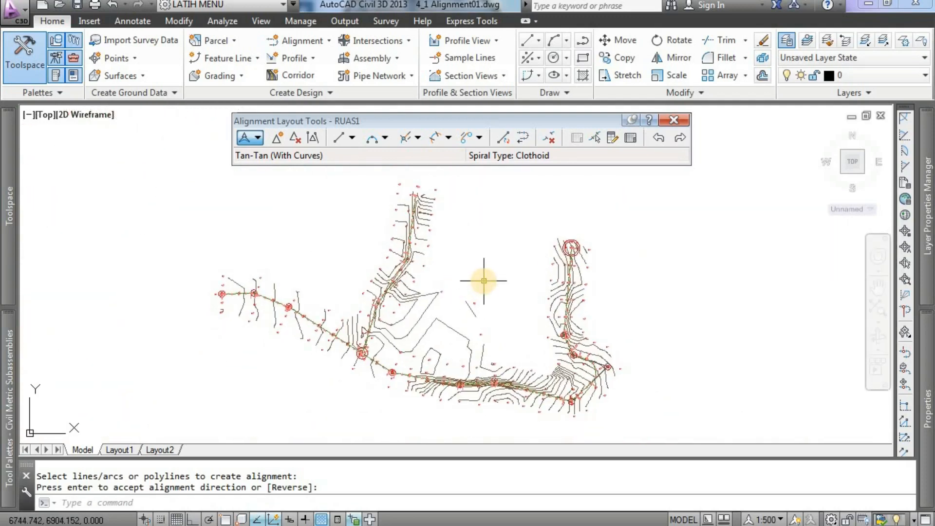
pyautogui.moveTo(484, 280)
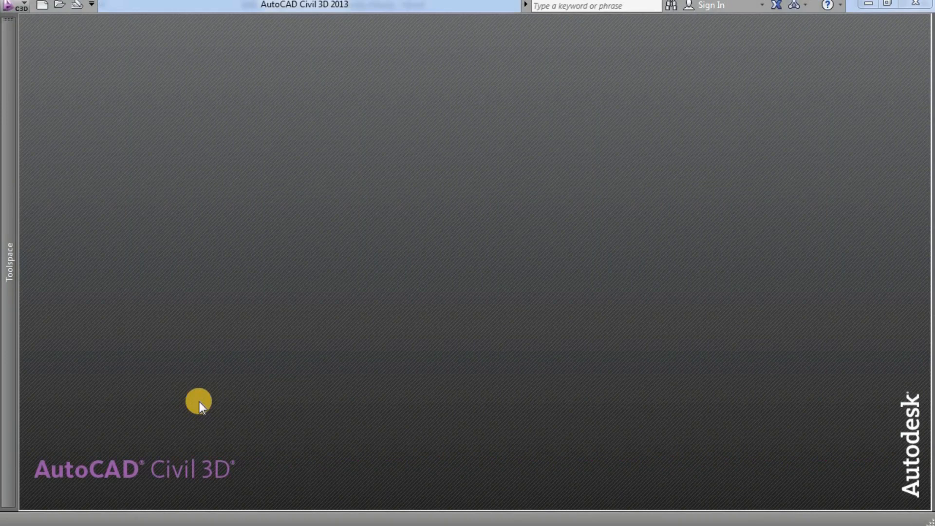
# Step: Open the drawing 4_2 Edit Alignment from the COBA FILE folder
pyautogui.click(23, 9)
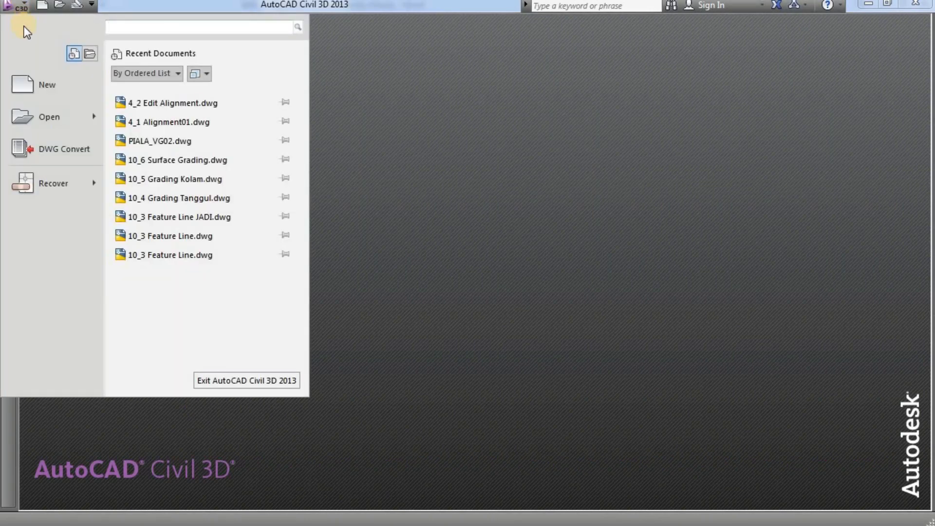
pyautogui.moveTo(60, 118)
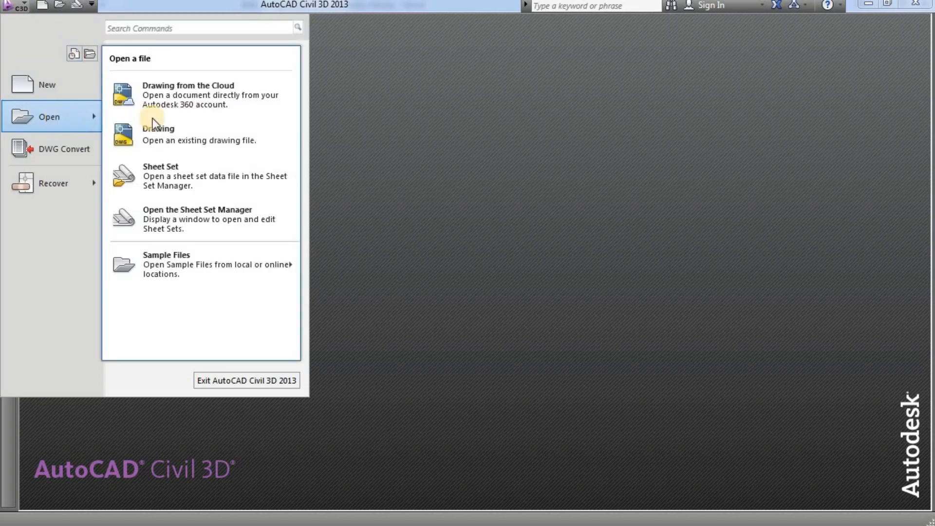
pyautogui.click(196, 136)
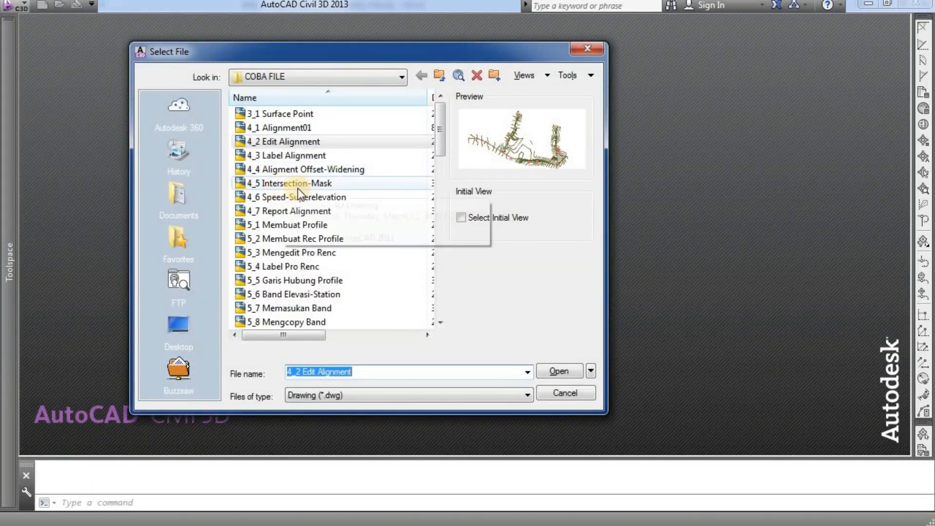
pyautogui.click(334, 141)
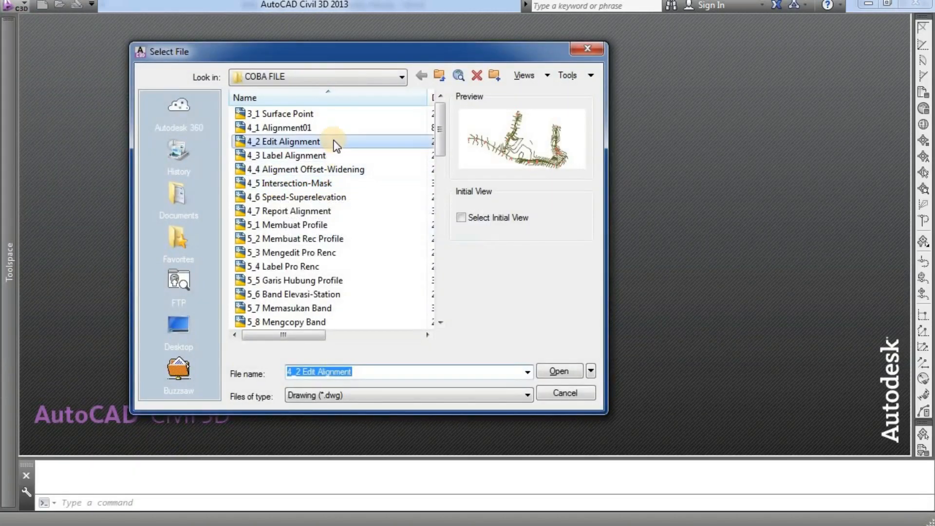
pyautogui.click(557, 370)
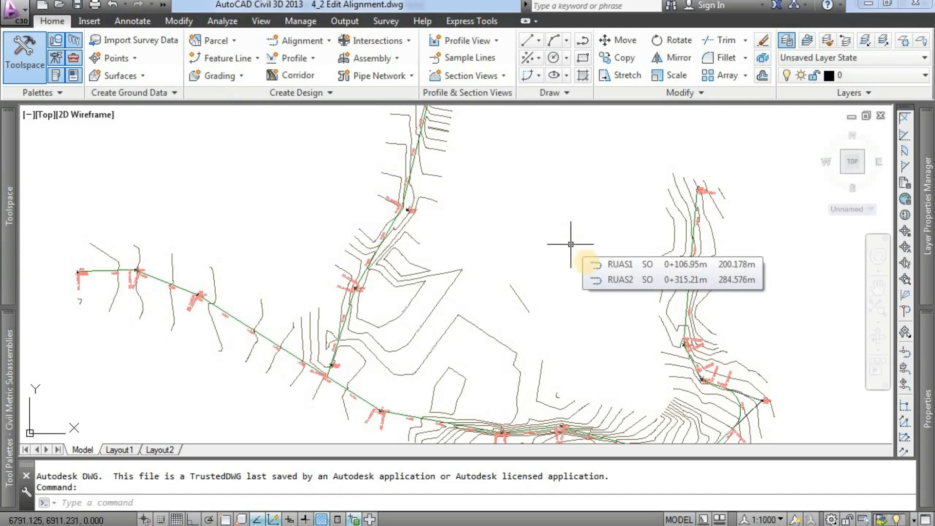
# Step: Select the RUAS1 alignment and stretch the midpoint of its curve at PVI3 outward, closer to the PVI3 intersection point
pyautogui.moveTo(605, 292); pyautogui.dragTo(476, 225, button='middle')
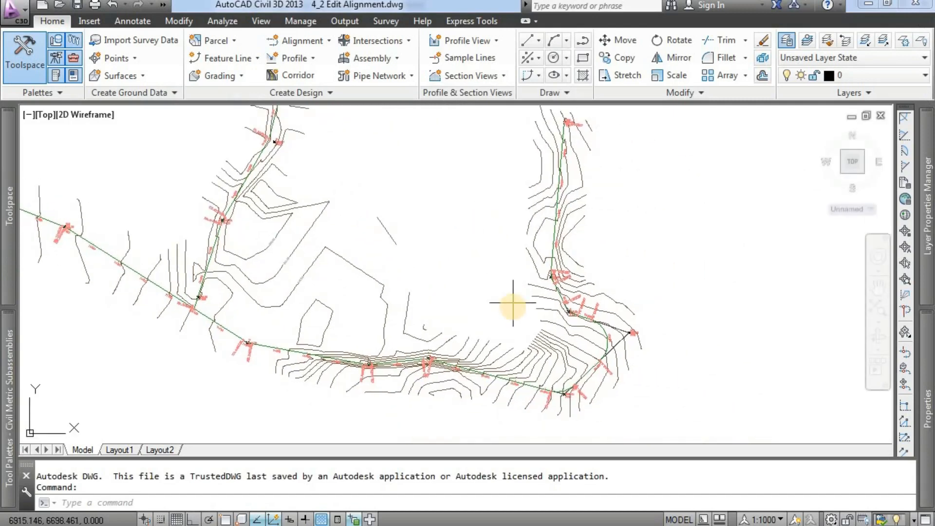
pyautogui.scroll(4, 511, 303)
pyautogui.moveTo(512, 303); pyautogui.dragTo(286, 188, button='middle')
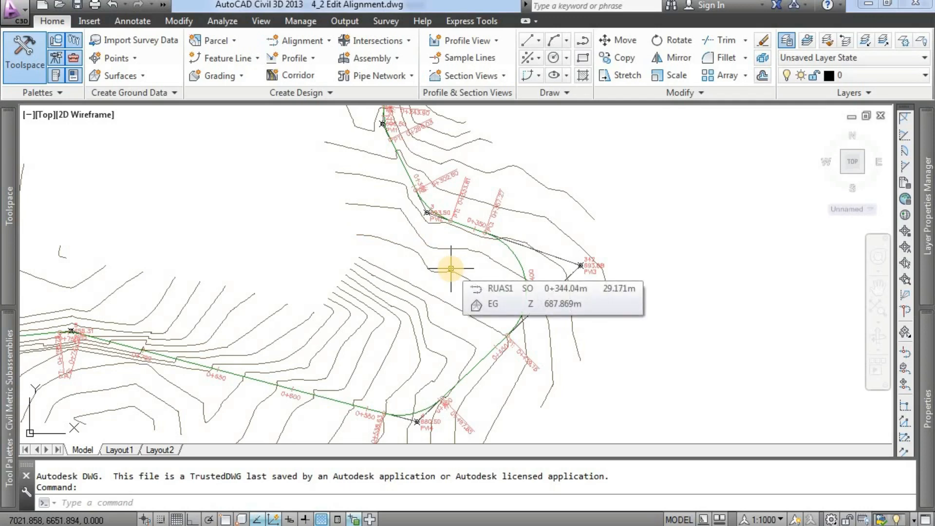
pyautogui.scroll(4, 499, 278)
pyautogui.moveTo(507, 271); pyautogui.dragTo(518, 327, button='middle')
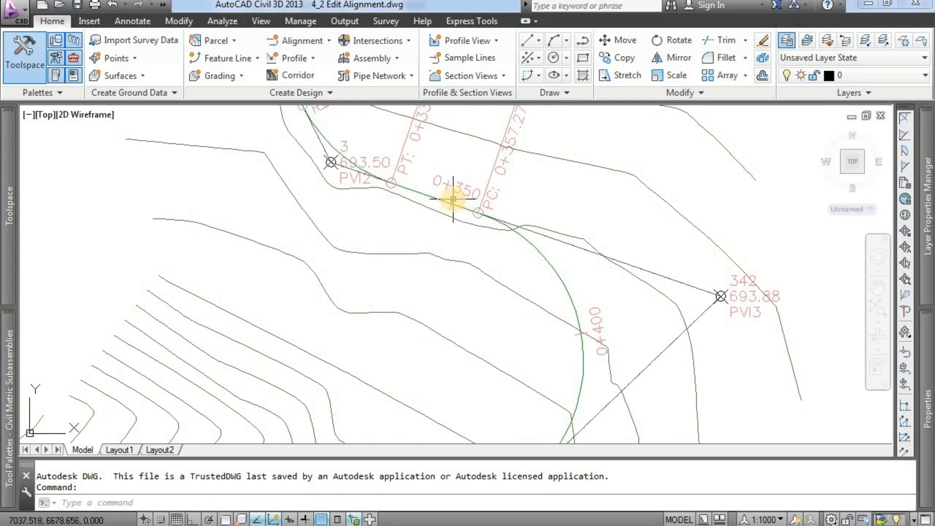
pyautogui.click(565, 291)
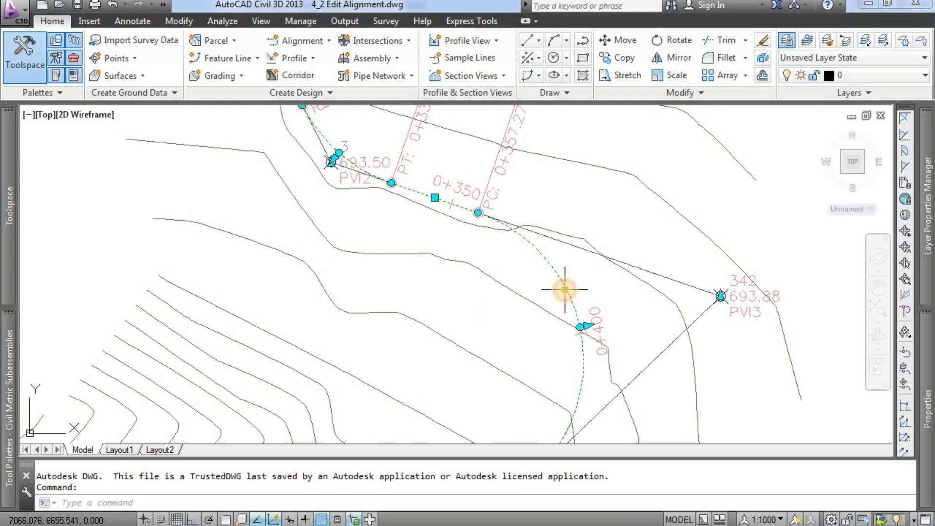
pyautogui.moveTo(589, 289)
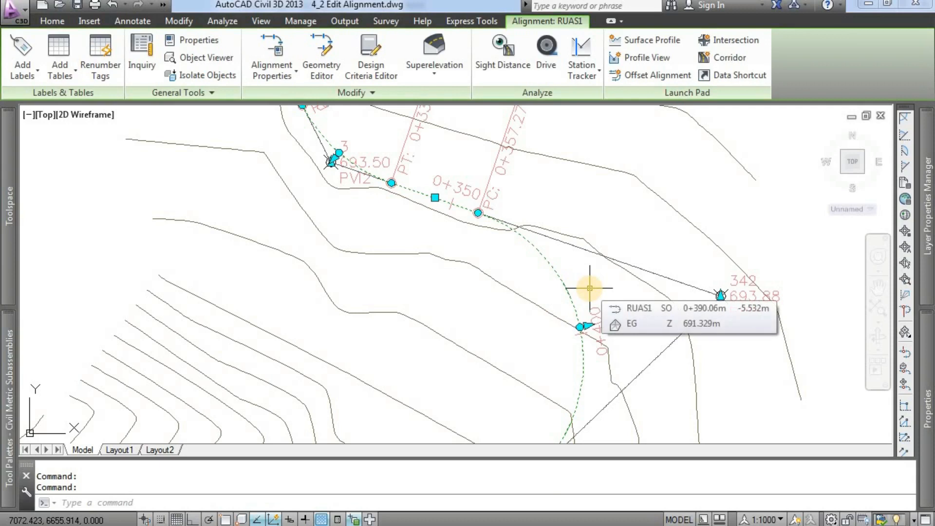
pyautogui.scroll(-2, 589, 288)
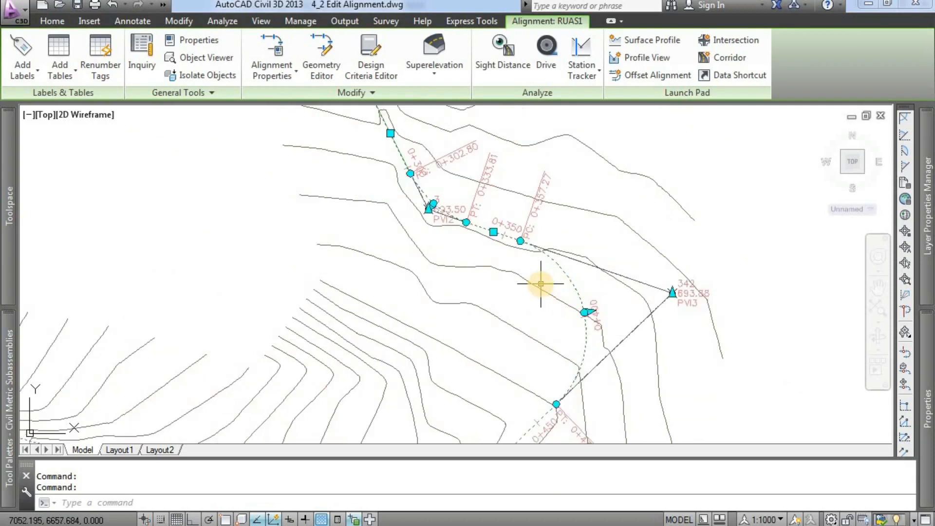
pyautogui.moveTo(541, 283)
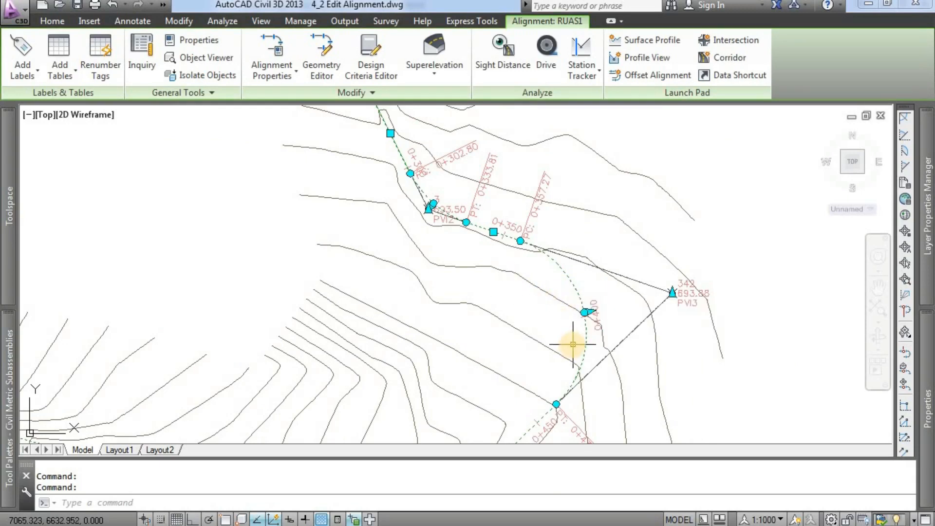
pyautogui.scroll(1, 573, 344)
pyautogui.moveTo(572, 324); pyautogui.dragTo(580, 296, button='middle')
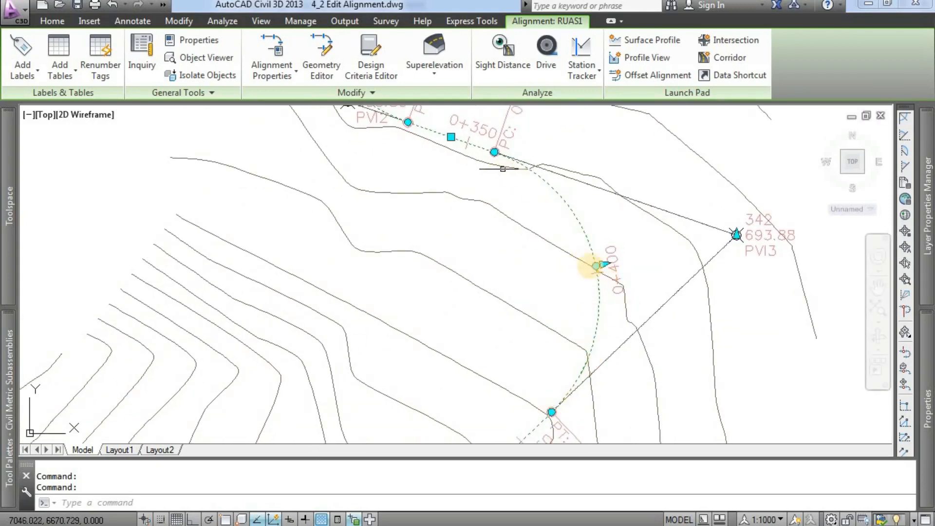
pyautogui.click(595, 266)
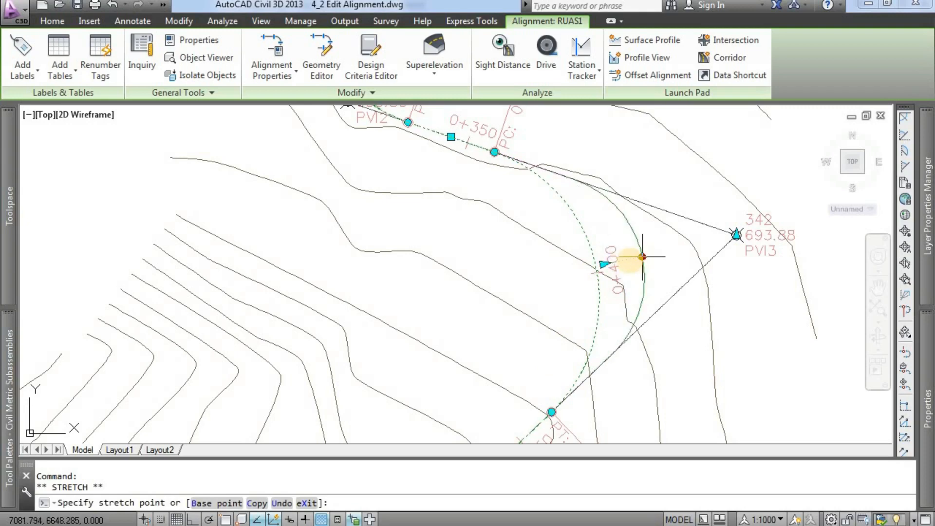
pyautogui.click(636, 256)
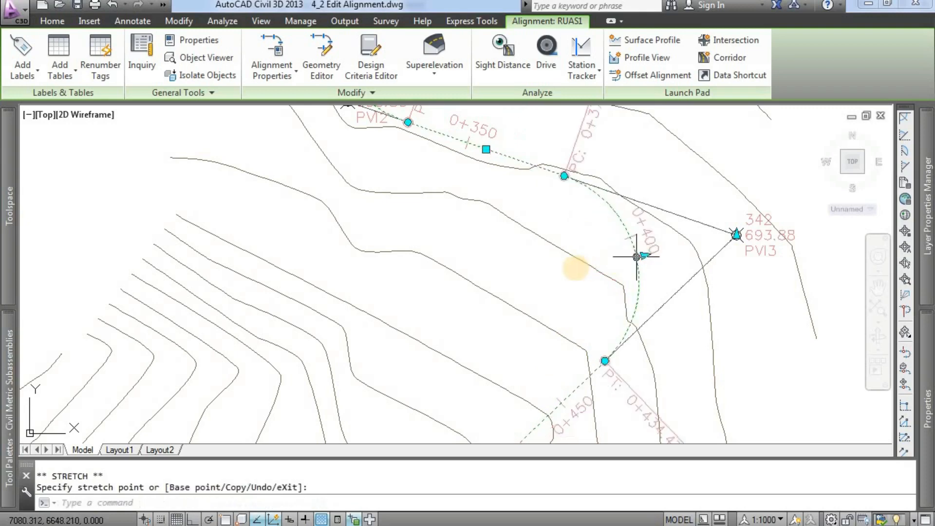
# Step: Stretch the midpoint of the RUAS1 tangent between PVI2 and PVI3 slightly outward, away from the PVI2 point, and clear the selection
pyautogui.moveTo(528, 248)
pyautogui.mouseDown(button='middle')
pyautogui.moveTo(559, 329)
pyautogui.moveTo(575, 342)
pyautogui.mouseUp(button='middle')
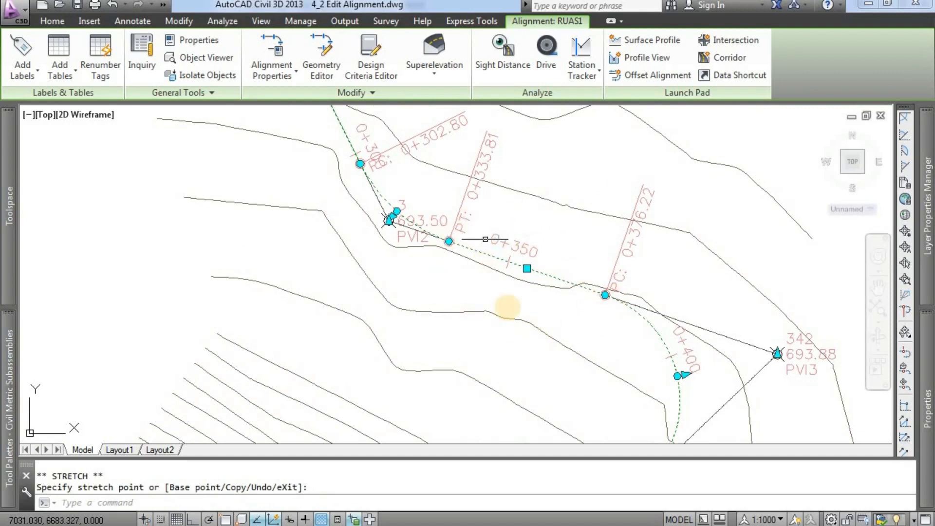
pyautogui.click(527, 269)
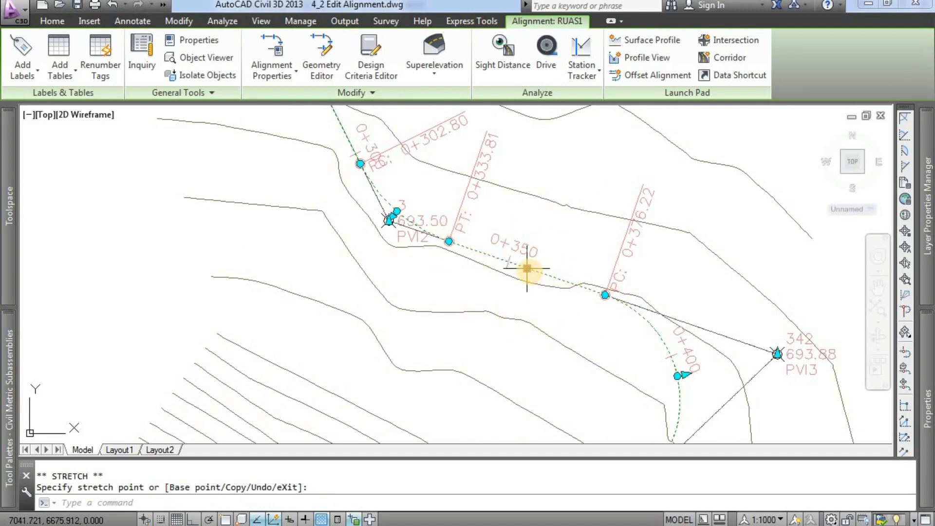
pyautogui.moveTo(529, 270); pyautogui.dragTo(523, 295, button='middle')
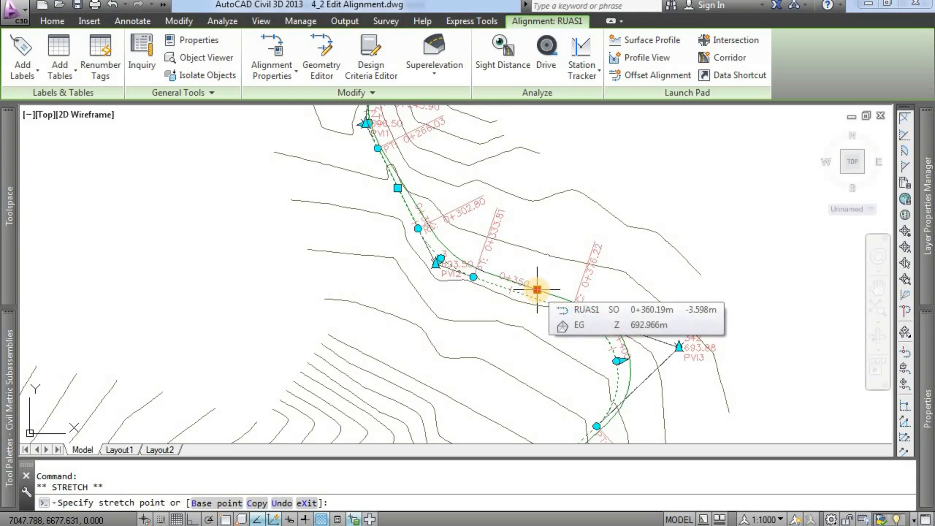
pyautogui.click(535, 290)
pyautogui.moveTo(536, 333); pyautogui.dragTo(563, 268, button='middle')
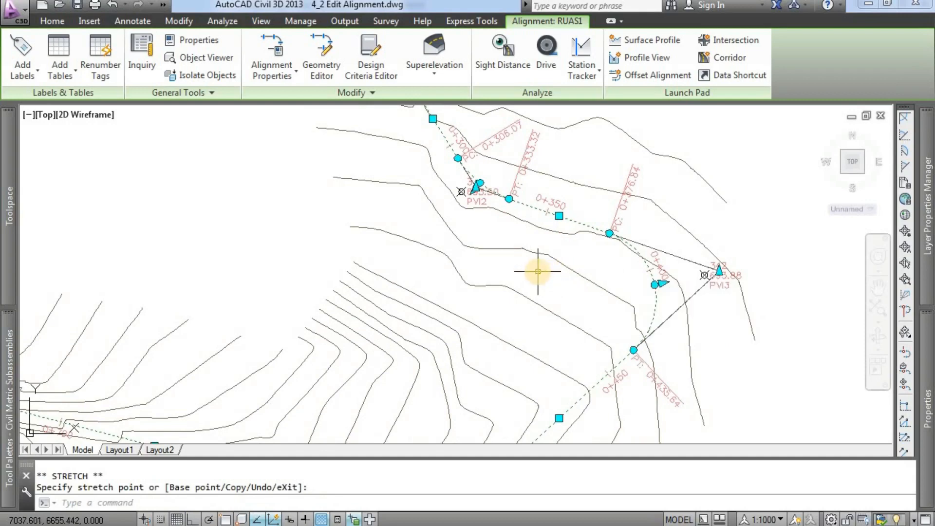
pyautogui.press('Escape')
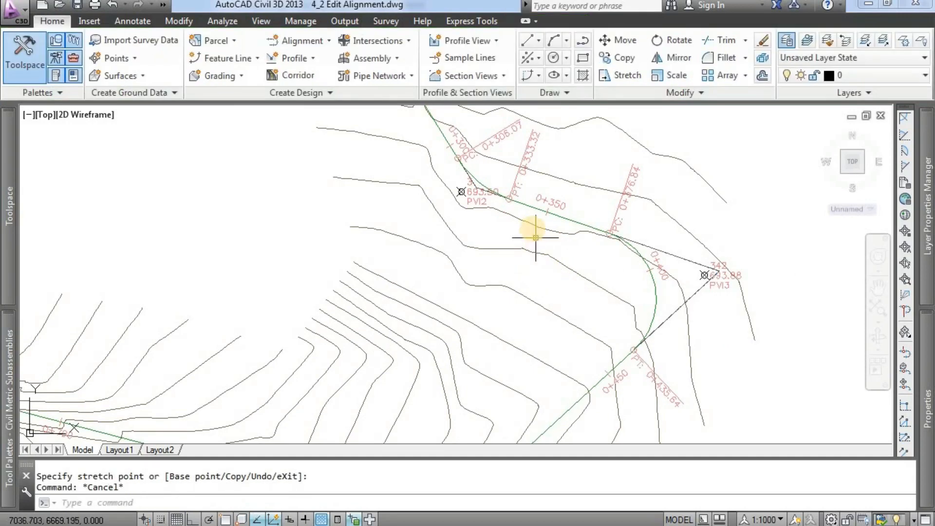
# Step: Locate the RUAS2 branch and examine its tangent intersection without a curve near PVI22, at station 0+307.65
pyautogui.moveTo(534, 231); pyautogui.dragTo(549, 272, button='middle')
pyautogui.scroll(-2, 549, 272)
pyautogui.moveTo(439, 259)
pyautogui.mouseDown(button='middle')
pyautogui.moveTo(557, 293)
pyautogui.moveTo(624, 299)
pyautogui.mouseUp(button='middle')
pyautogui.scroll(3, 455, 265)
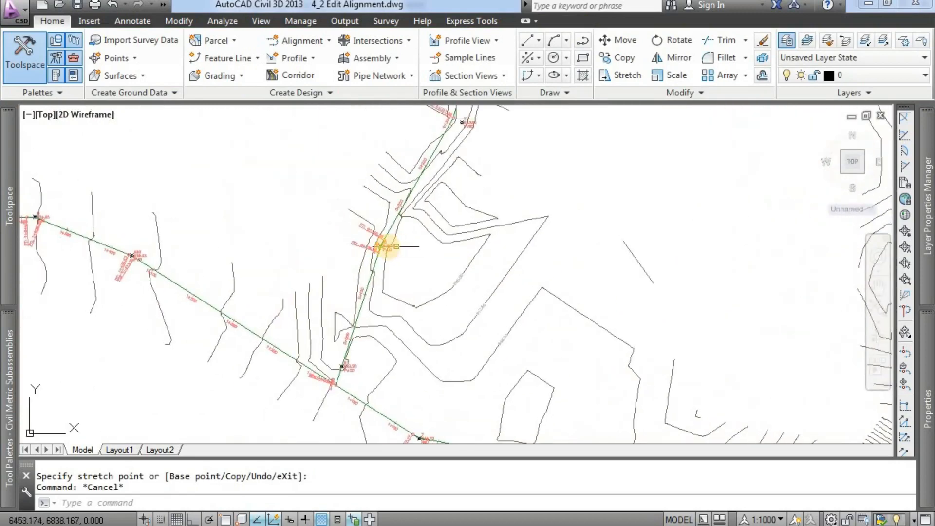
pyautogui.scroll(2, 375, 245)
pyautogui.scroll(2, 344, 236)
pyautogui.moveTo(344, 236)
pyautogui.mouseDown(button='middle')
pyautogui.moveTo(397, 236)
pyautogui.moveTo(357, 375)
pyautogui.mouseUp(button='middle')
pyautogui.moveTo(440, 198); pyautogui.dragTo(362, 368, button='middle')
pyautogui.scroll(-2, 442, 215)
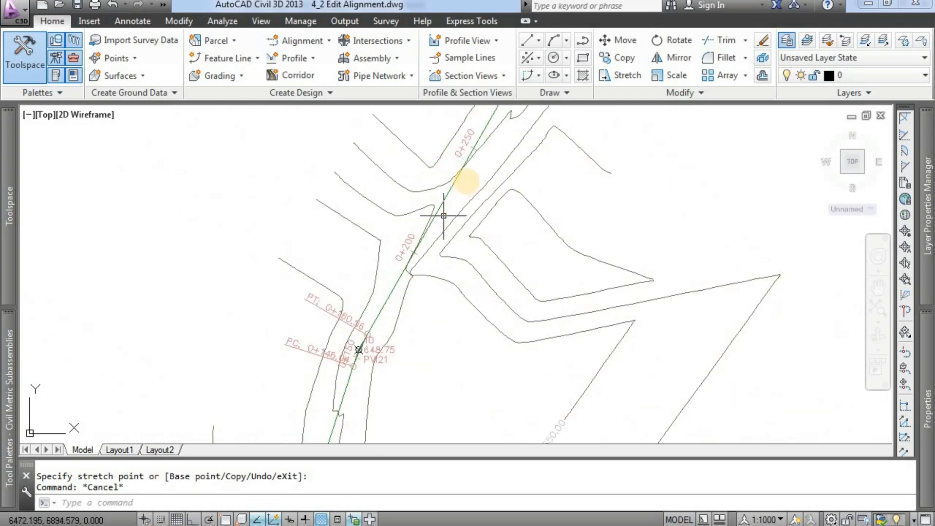
pyautogui.moveTo(466, 181); pyautogui.dragTo(386, 350, button='middle')
pyautogui.moveTo(455, 199); pyautogui.dragTo(405, 288, button='middle')
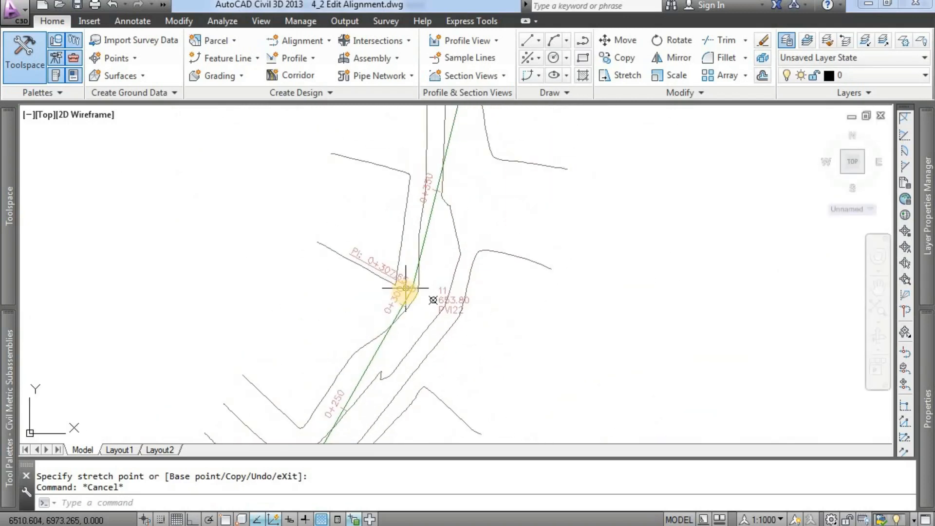
pyautogui.scroll(5, 396, 273)
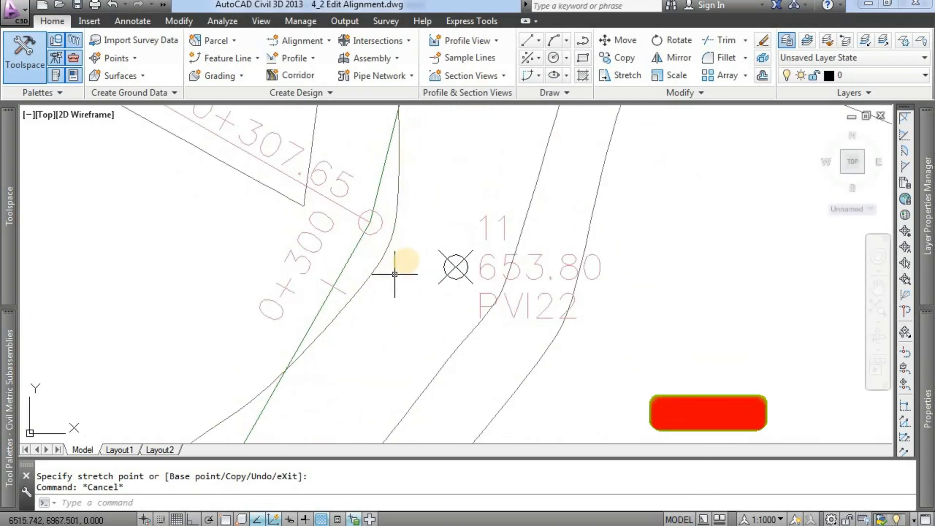
pyautogui.moveTo(415, 247); pyautogui.dragTo(393, 319, button='middle')
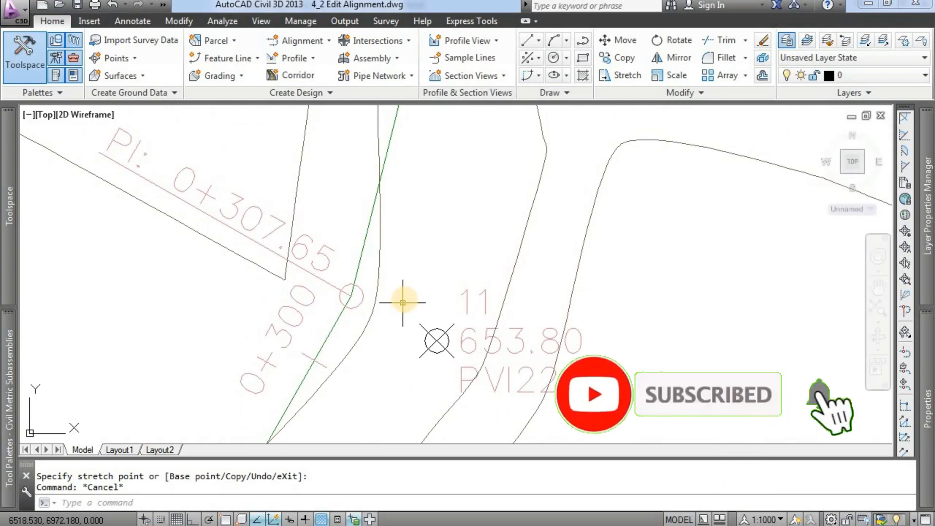
pyautogui.scroll(-3, 403, 302)
pyautogui.moveTo(429, 255); pyautogui.dragTo(442, 209, button='middle')
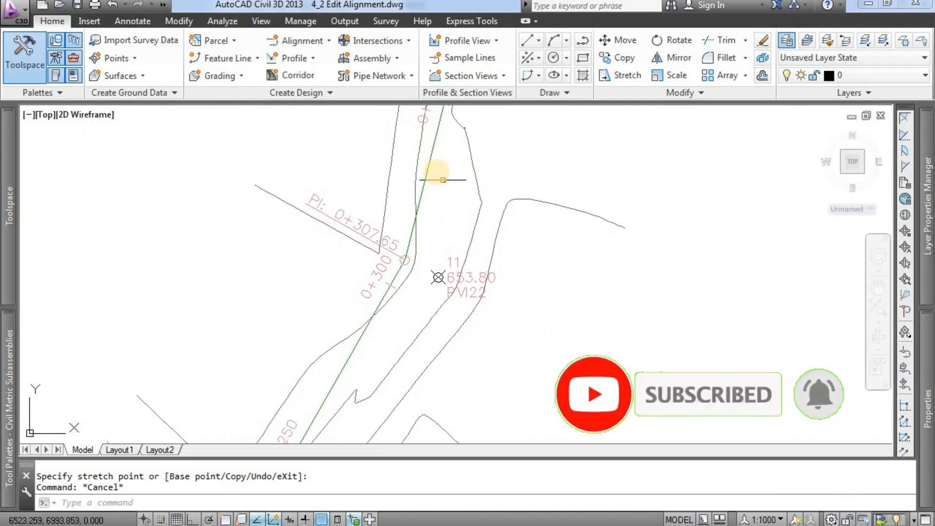
# Step: Select the RUAS2 alignment and open its Alignment Layout Tools for geometry editing
pyautogui.click(427, 173)
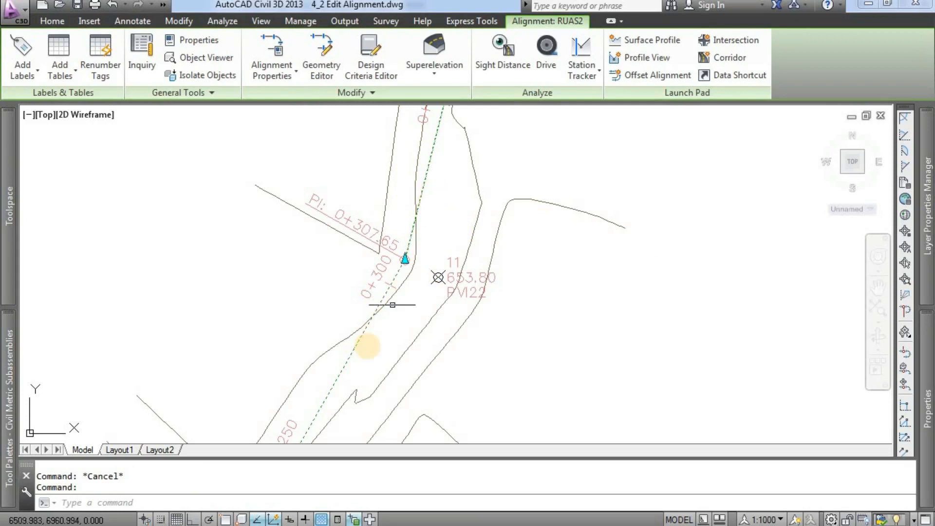
pyautogui.moveTo(416, 281); pyautogui.dragTo(429, 272, button='middle')
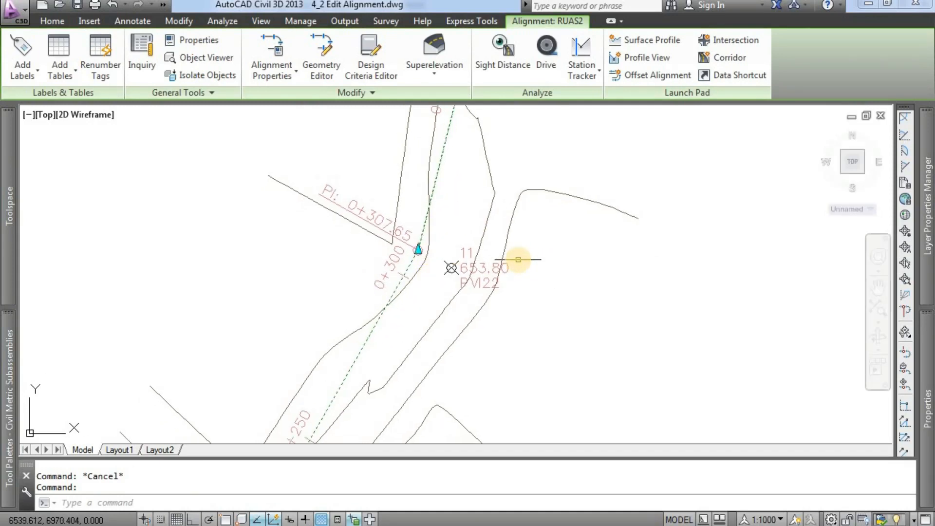
pyautogui.moveTo(518, 259)
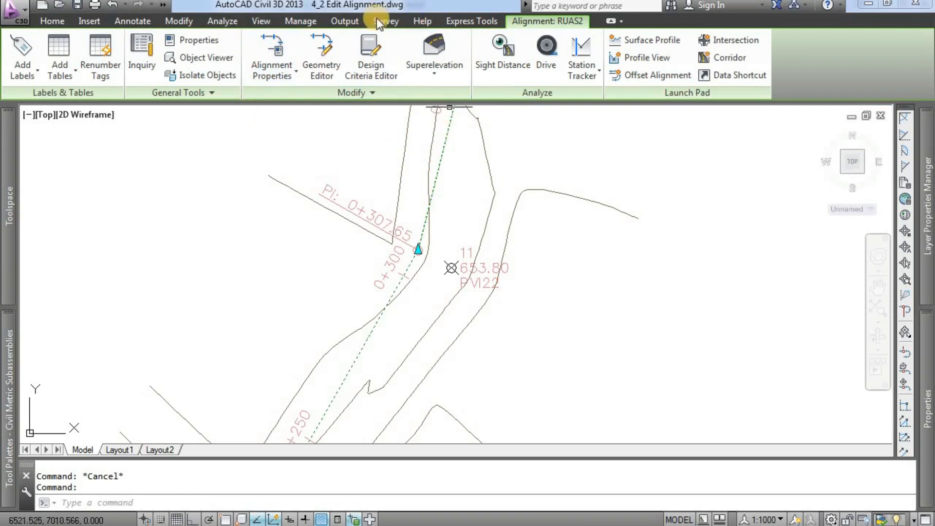
pyautogui.click(329, 64)
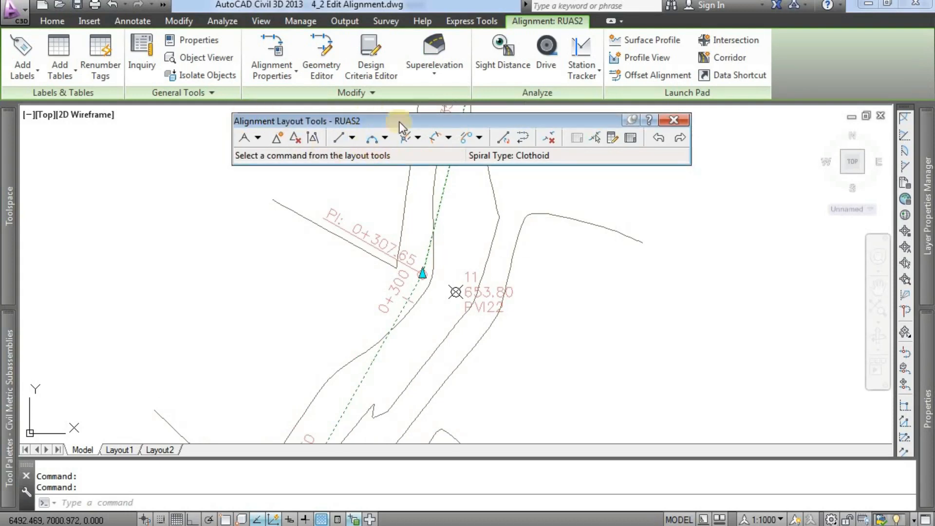
# Step: Add a free curve fillet between the two RUAS2 tangents meeting near PVI22, with a solution angle less than 180 and a 70 m radius
pyautogui.click(384, 138)
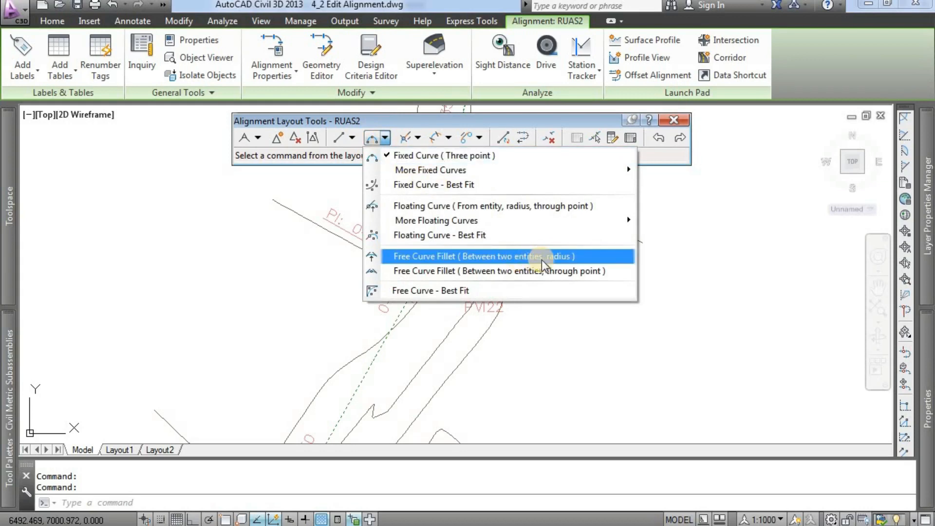
pyautogui.click(568, 257)
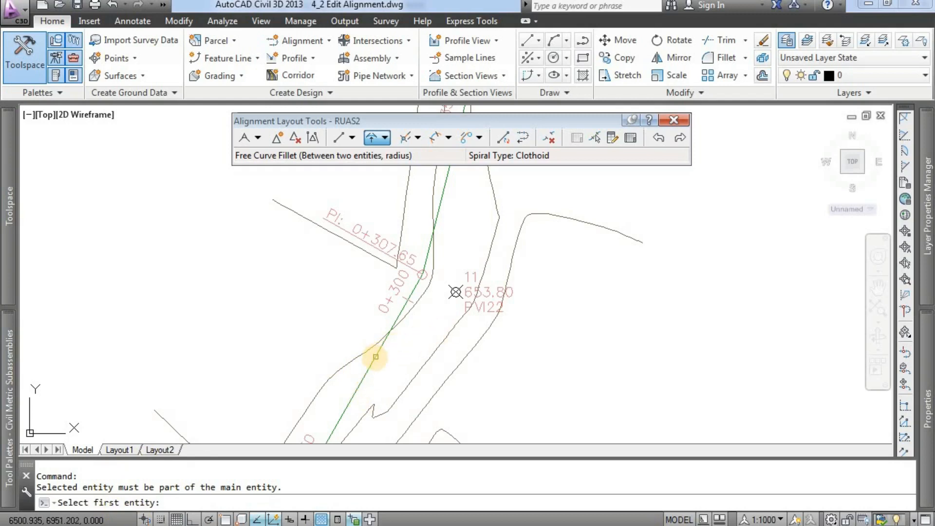
pyautogui.click(375, 357)
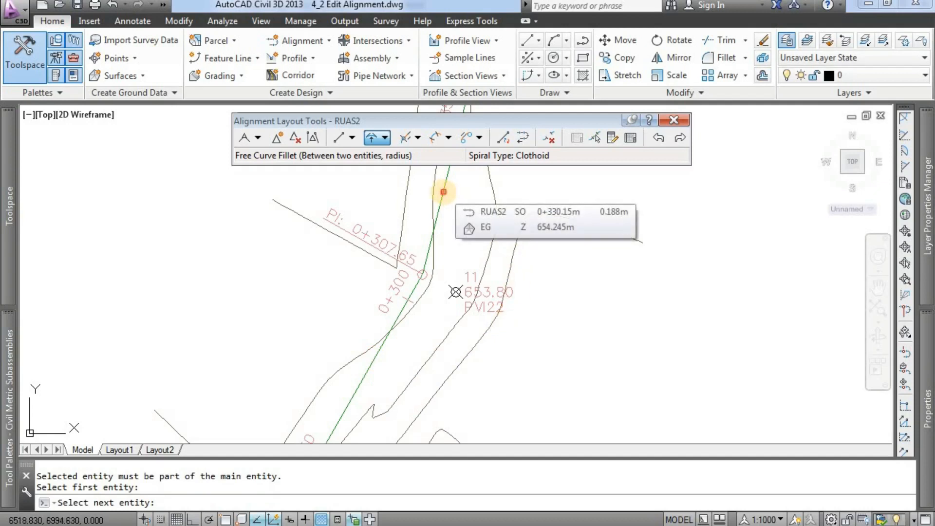
pyautogui.click(443, 191)
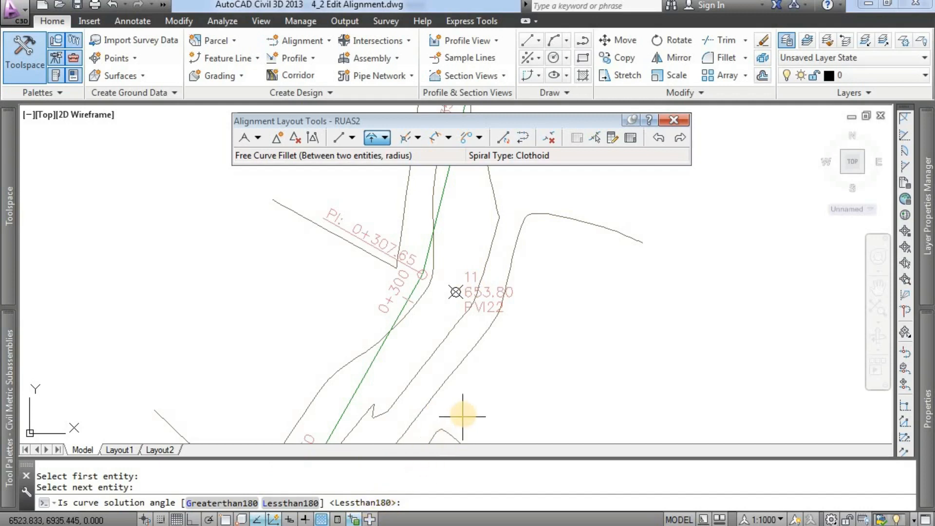
pyautogui.press('Return')
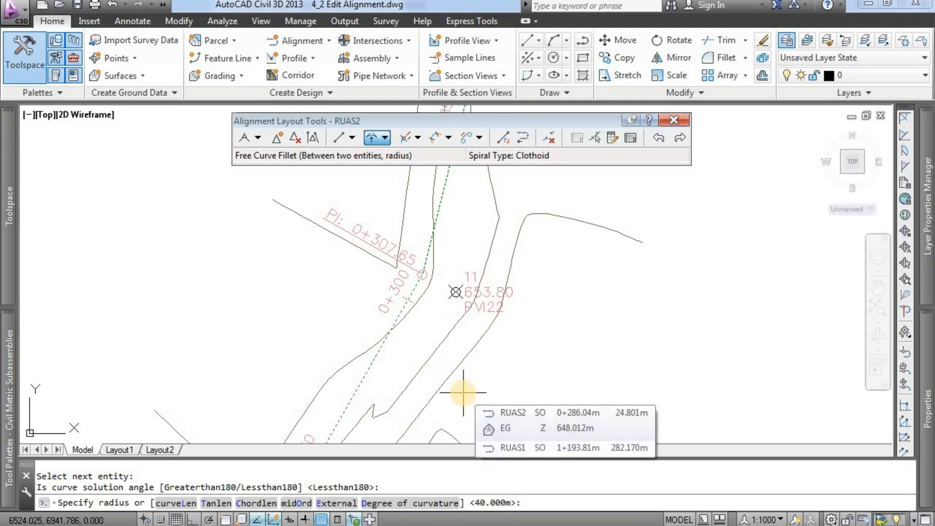
pyautogui.click(524, 503)
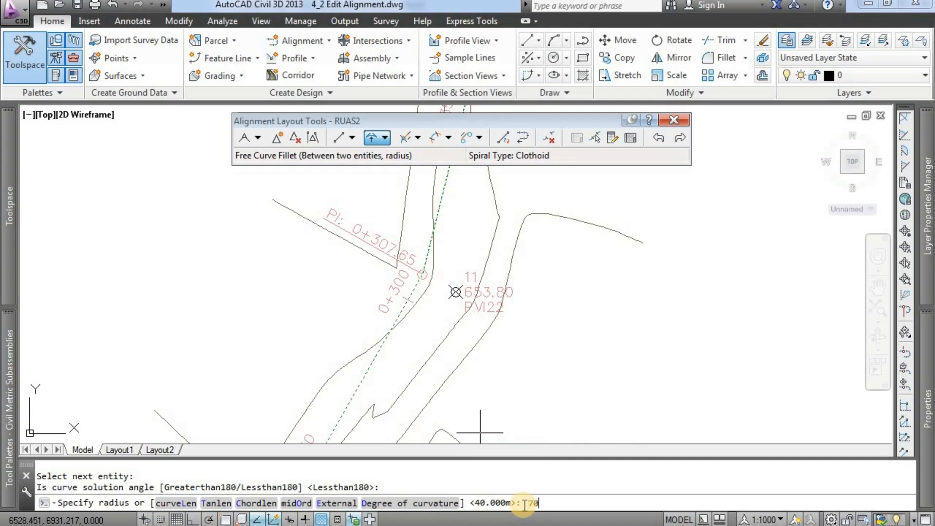
pyautogui.write('70')
pyautogui.press('Return')
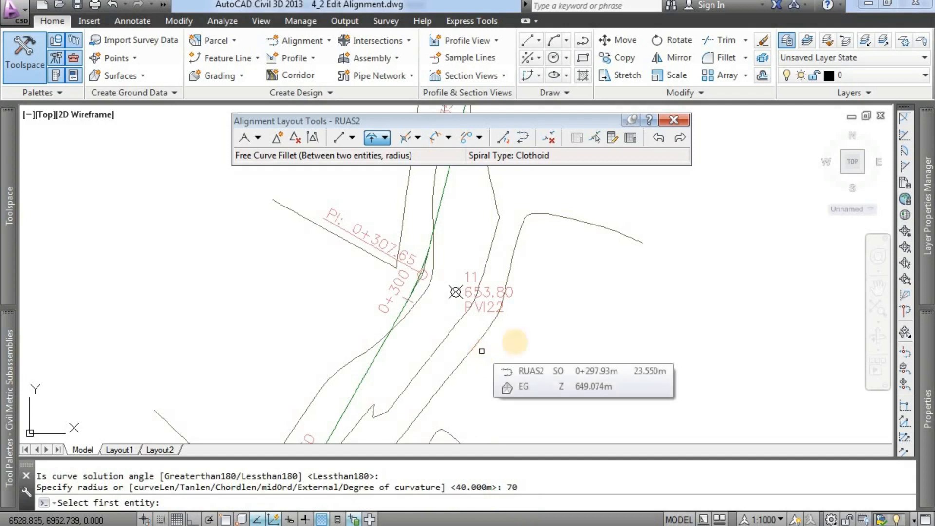
pyautogui.press('Return')
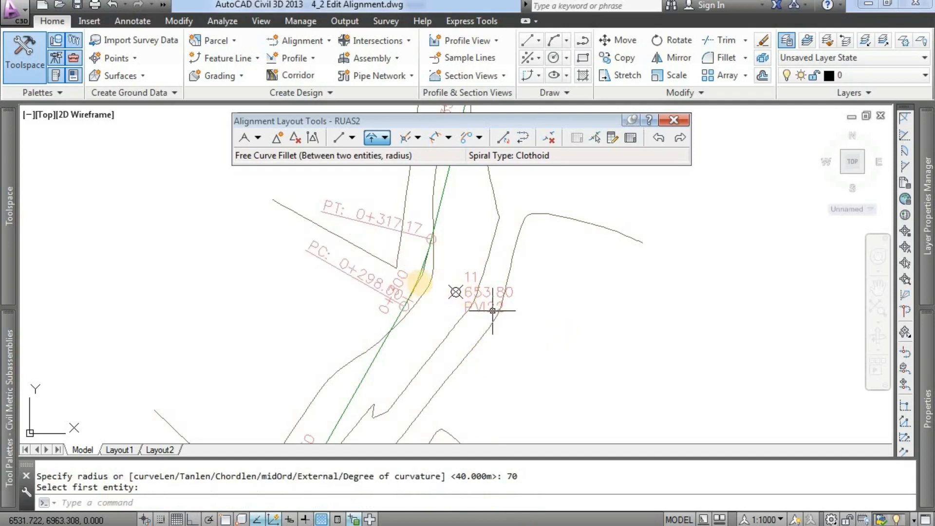
# Step: Select the RUAS2 alignment and inspect the new fillet curve near PVI22
pyautogui.moveTo(407, 292); pyautogui.dragTo(423, 292, button='middle')
pyautogui.scroll(1, 423, 272)
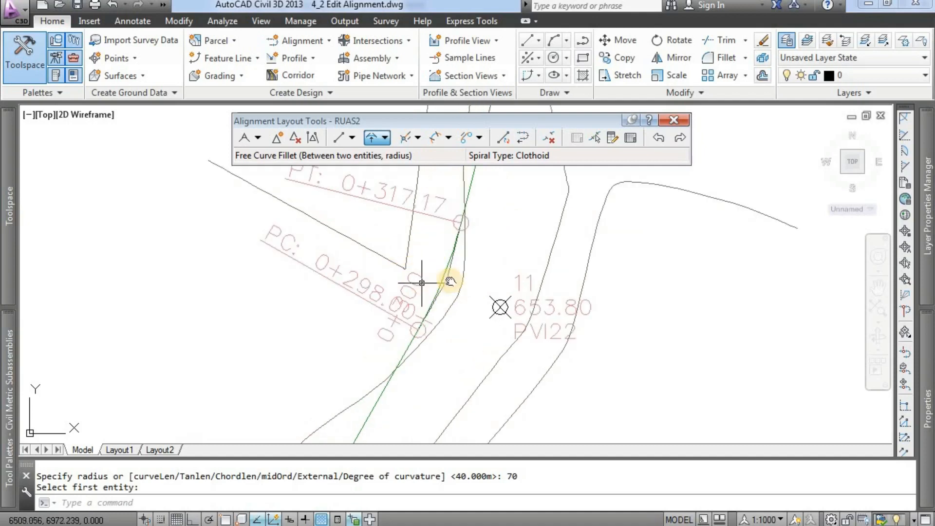
pyautogui.scroll(1, 453, 268)
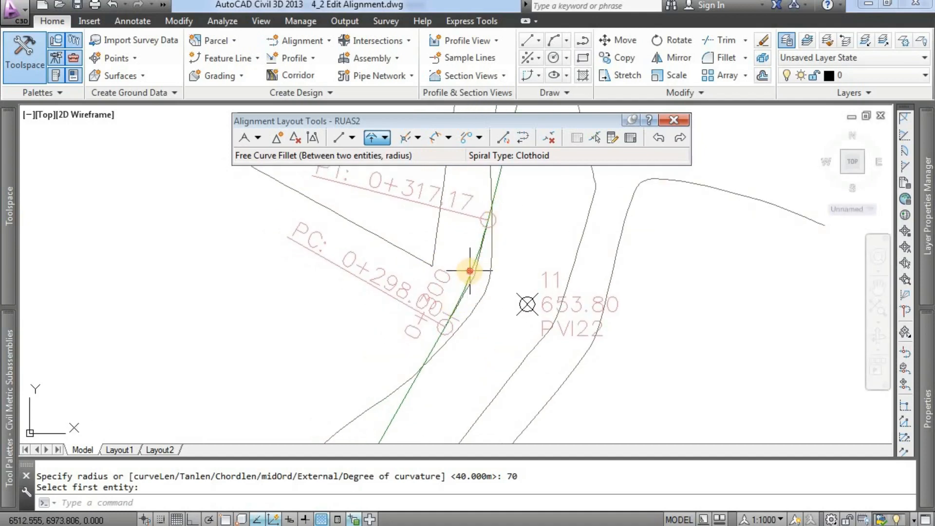
pyautogui.click(469, 271)
pyautogui.scroll(2, 457, 335)
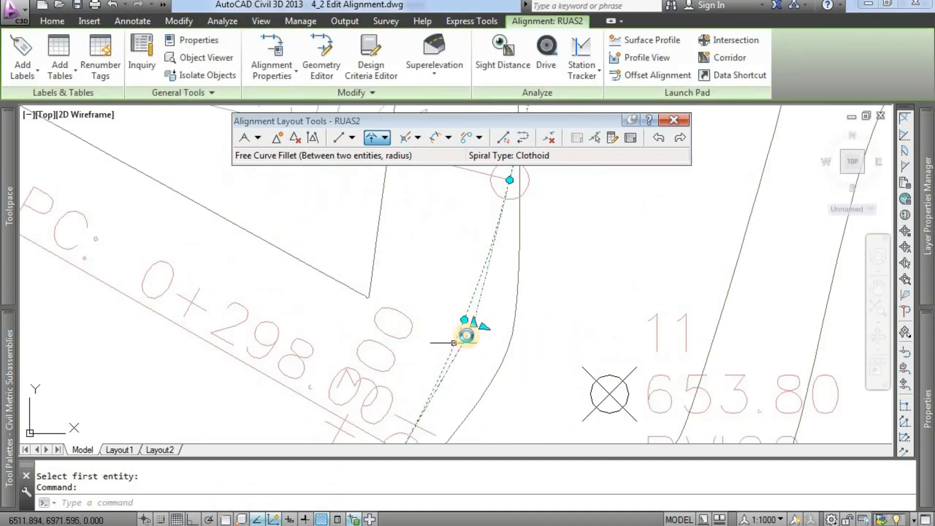
pyautogui.scroll(-3, 482, 302)
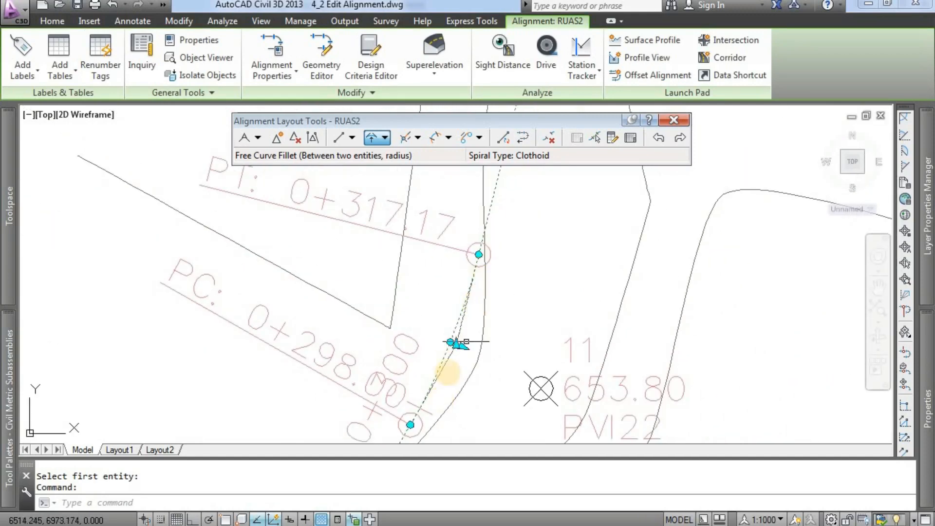
# Step: Extend the RUAS2 alignment by stretching its end grip to the node of point 98, labelled PVI23
pyautogui.scroll(-3, 464, 271)
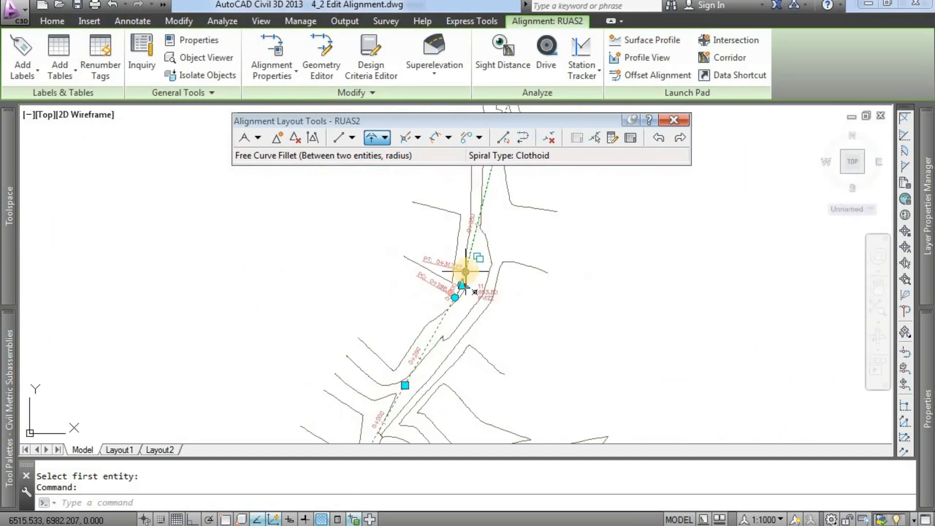
pyautogui.scroll(-4, 465, 271)
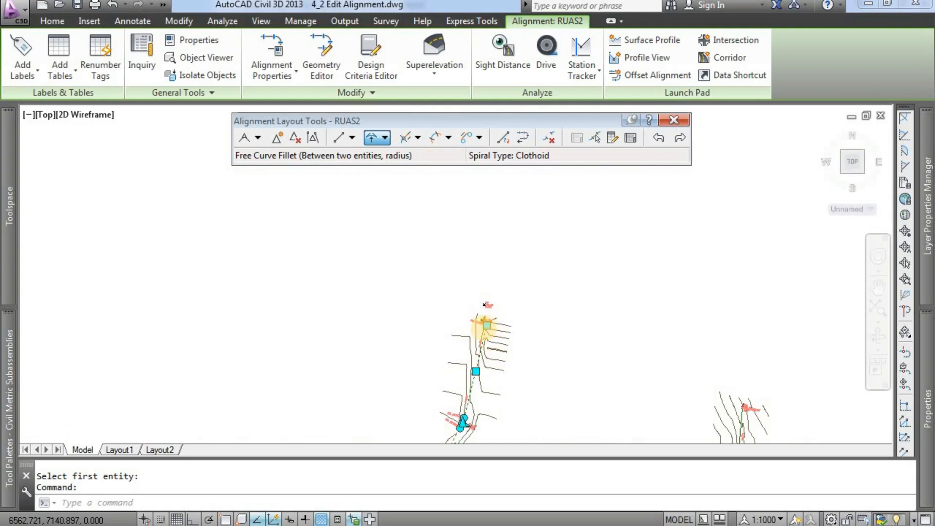
pyautogui.scroll(5, 485, 324)
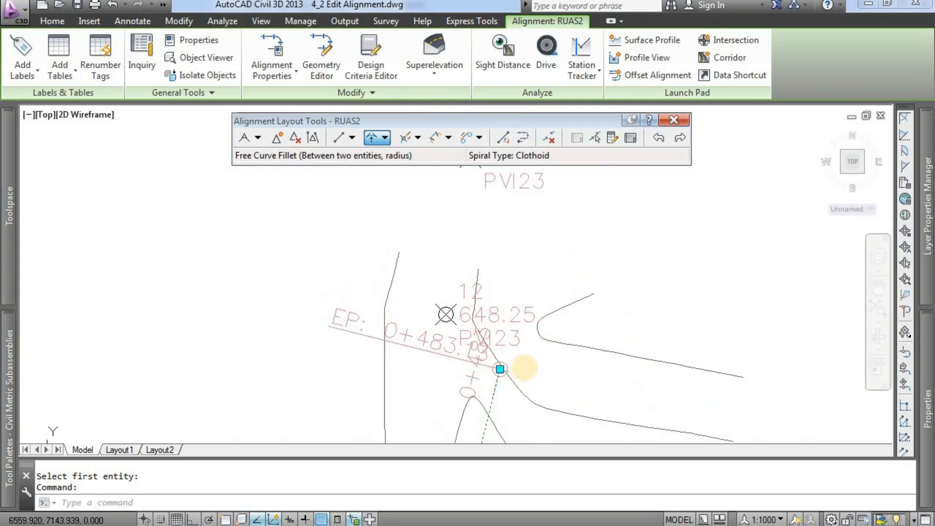
pyautogui.scroll(-3, 530, 341)
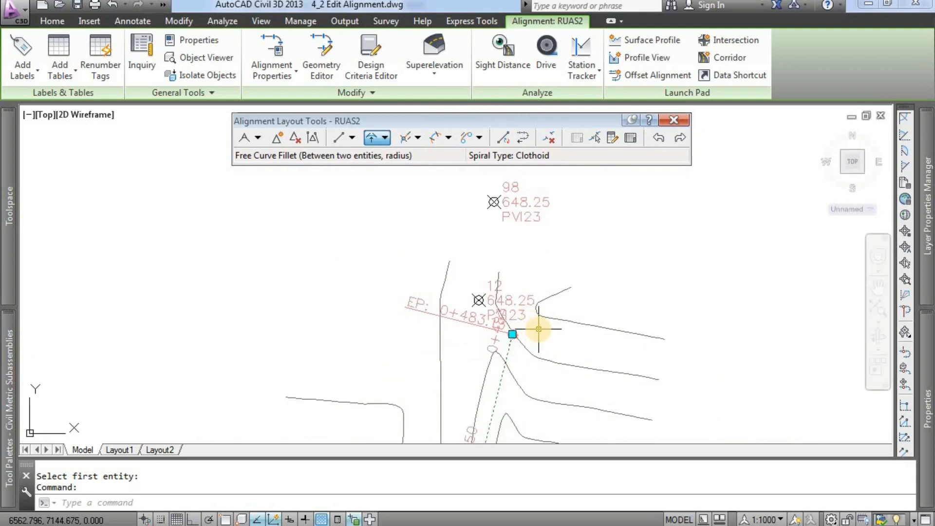
pyautogui.moveTo(554, 328); pyautogui.dragTo(533, 325, button='middle')
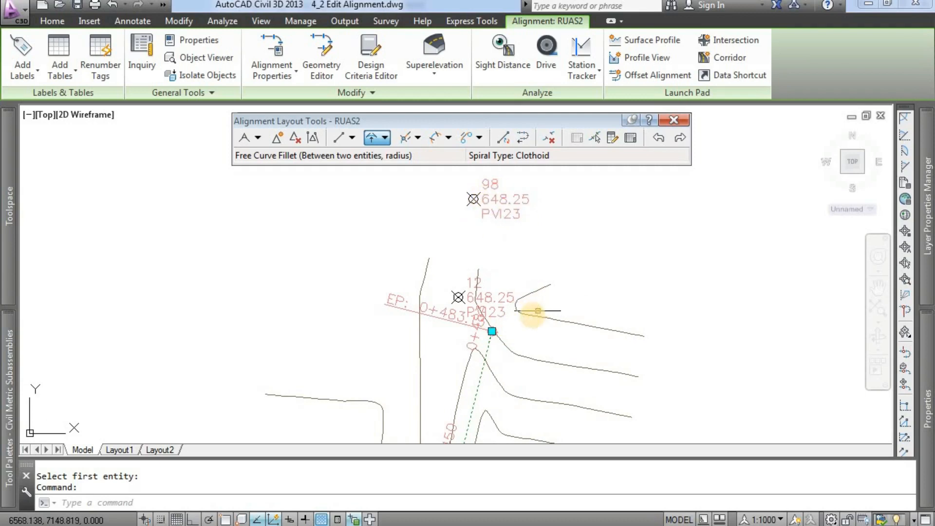
pyautogui.click(490, 331)
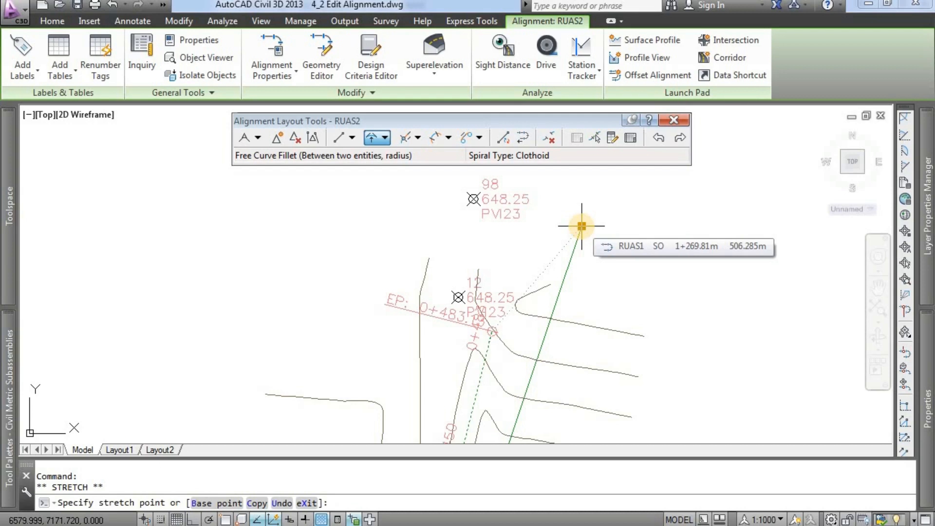
pyautogui.press('F8')
pyautogui.keyDown('shift'); pyautogui.rightClick(582, 226); pyautogui.keyUp('shift')
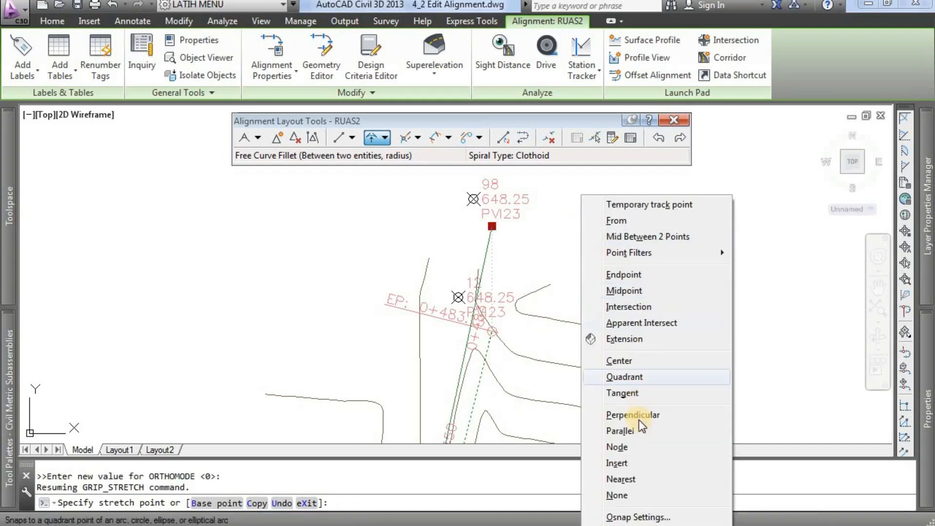
pyautogui.click(635, 450)
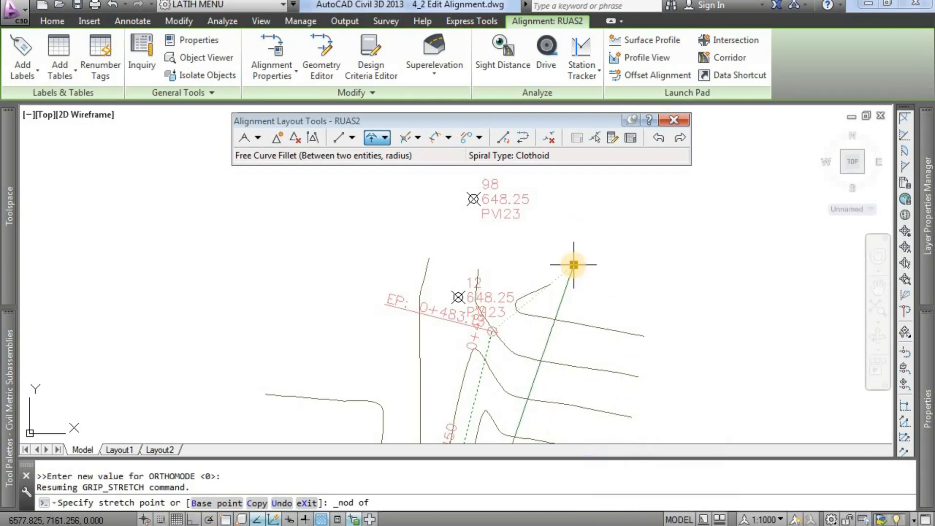
pyautogui.click(473, 199)
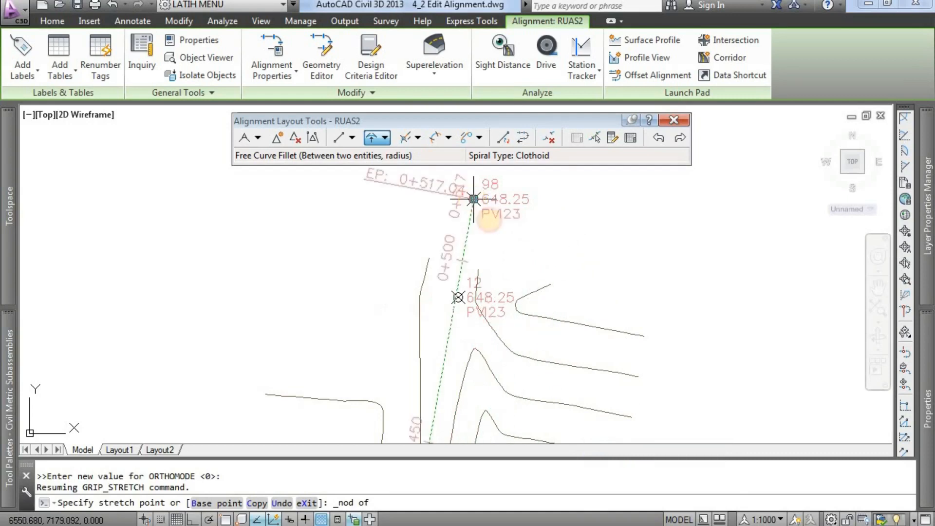
pyautogui.scroll(-3, 514, 235)
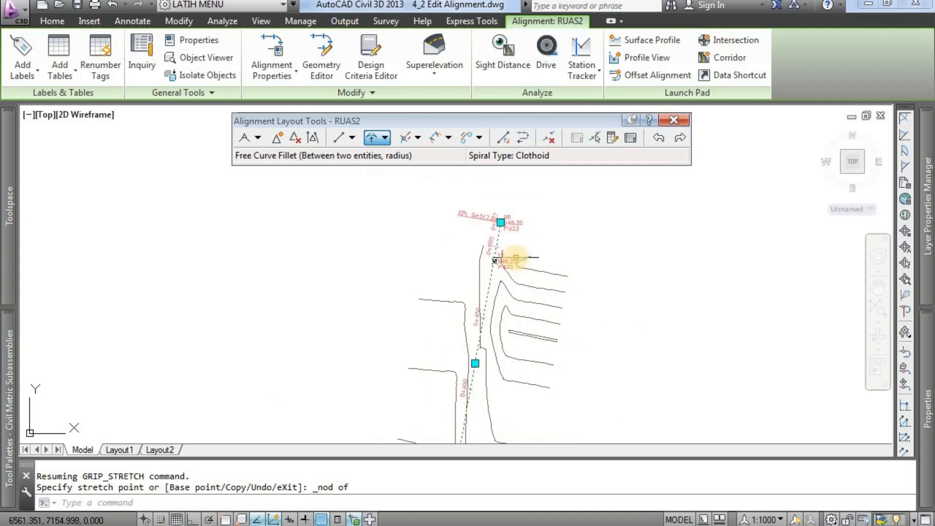
pyautogui.scroll(3, 489, 210)
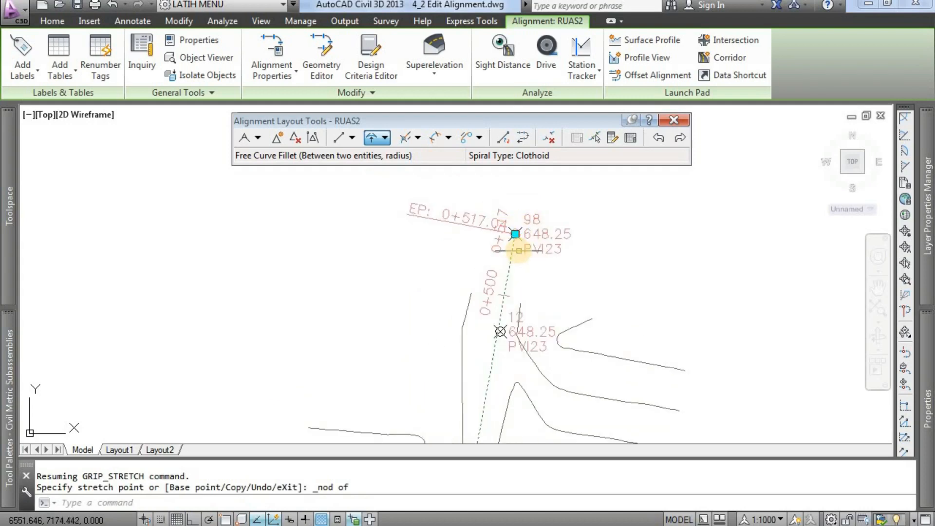
# Step: Deselect RUAS2, select the RUAS1 alignment and open its alignment entities table
pyautogui.scroll(-5, 486, 240)
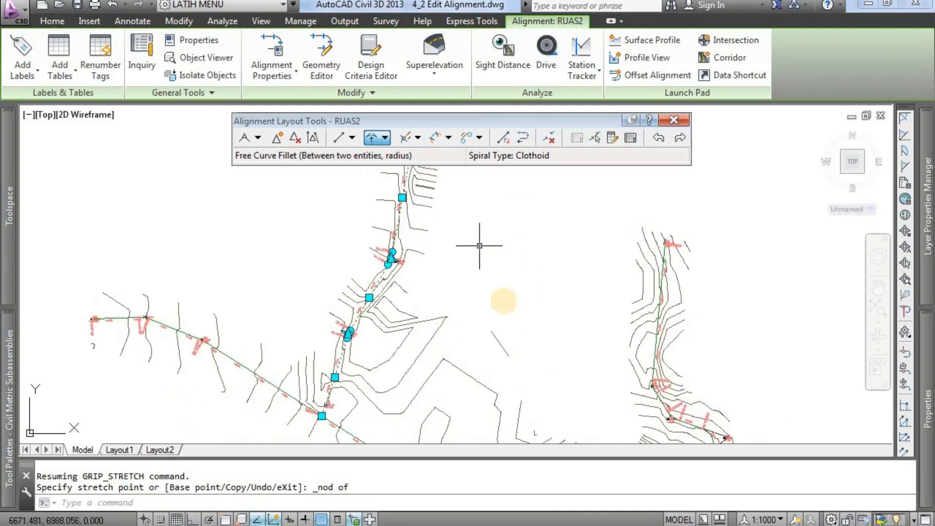
pyautogui.moveTo(441, 369); pyautogui.dragTo(451, 292, button='middle')
pyautogui.moveTo(555, 346); pyautogui.dragTo(449, 371, button='middle')
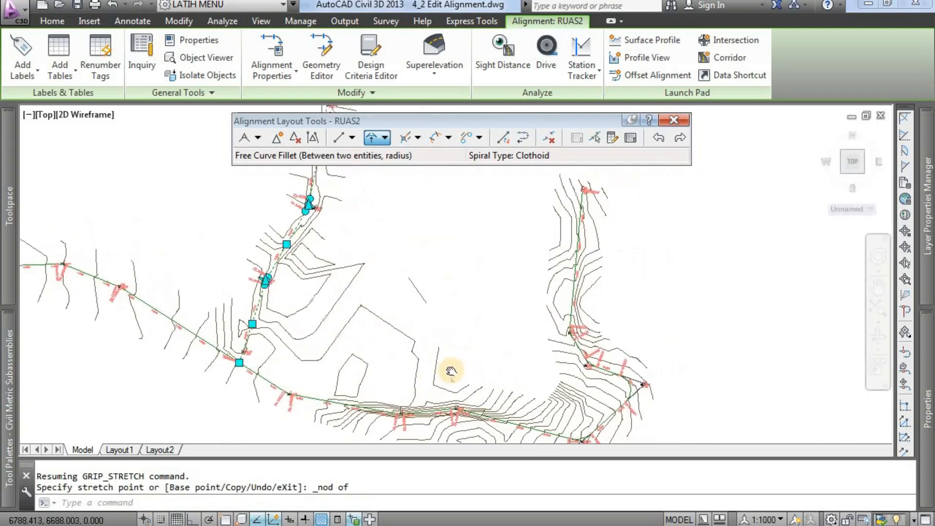
pyautogui.moveTo(475, 314); pyautogui.dragTo(476, 315, button='middle')
pyautogui.press('Escape')
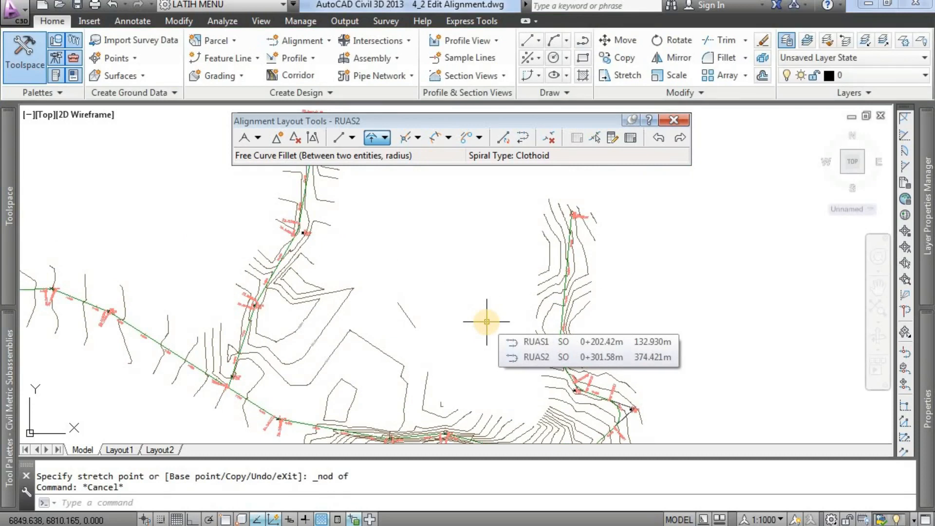
pyautogui.scroll(-2, 580, 292)
pyautogui.scroll(6, 573, 292)
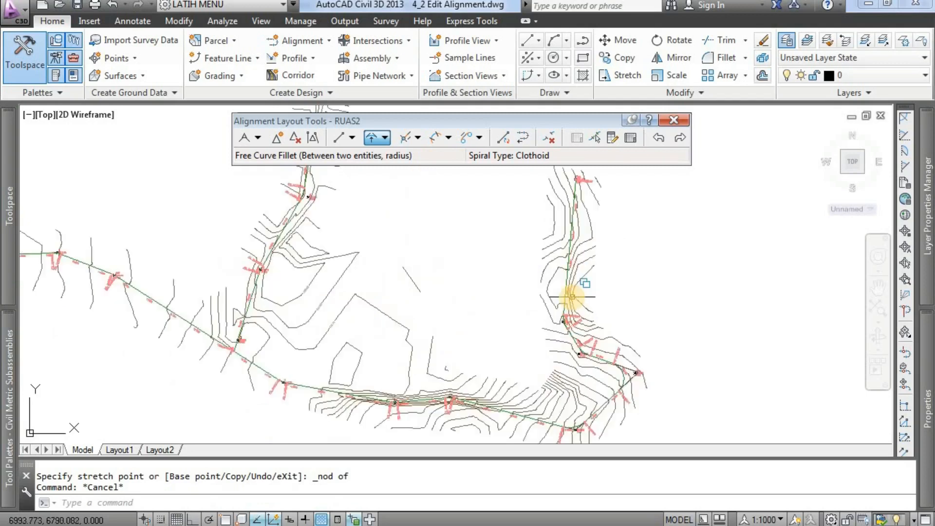
pyautogui.moveTo(566, 285)
pyautogui.mouseDown(button='middle')
pyautogui.moveTo(532, 365)
pyautogui.moveTo(529, 333)
pyautogui.mouseUp(button='middle')
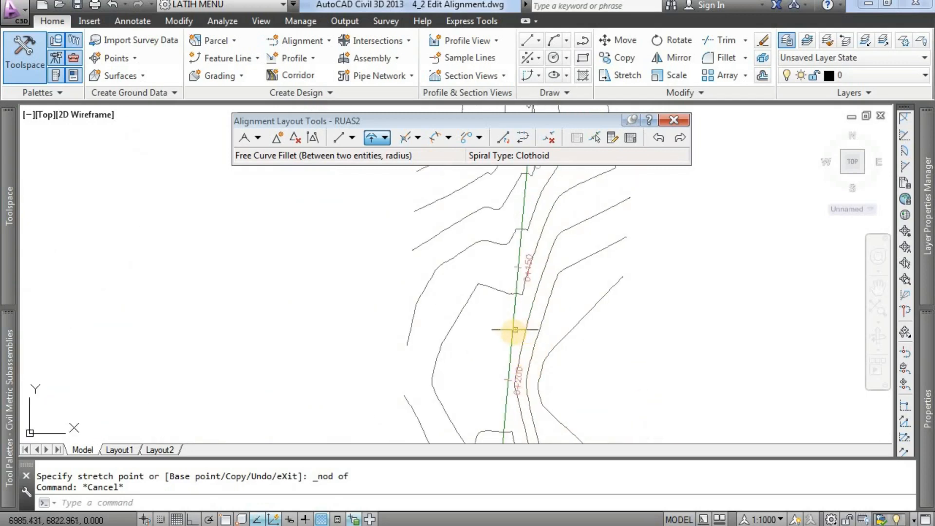
pyautogui.click(515, 330)
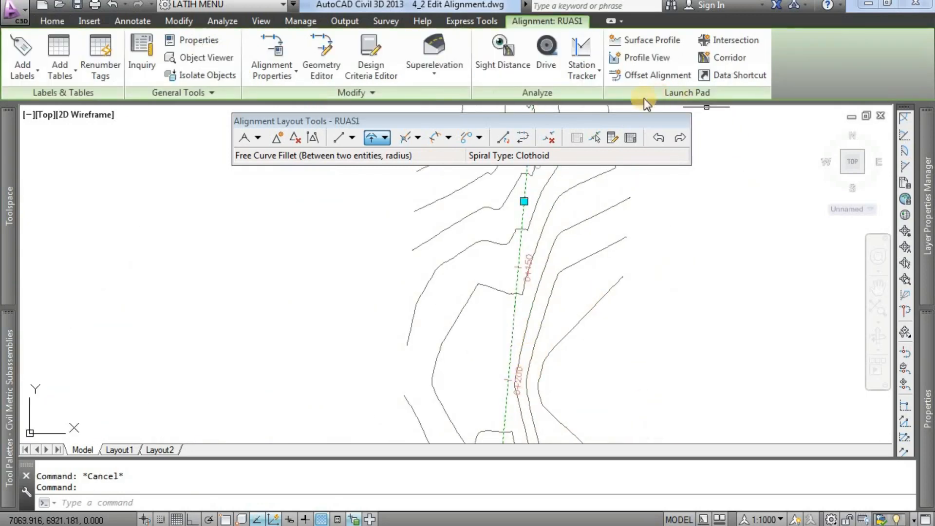
pyautogui.click(630, 140)
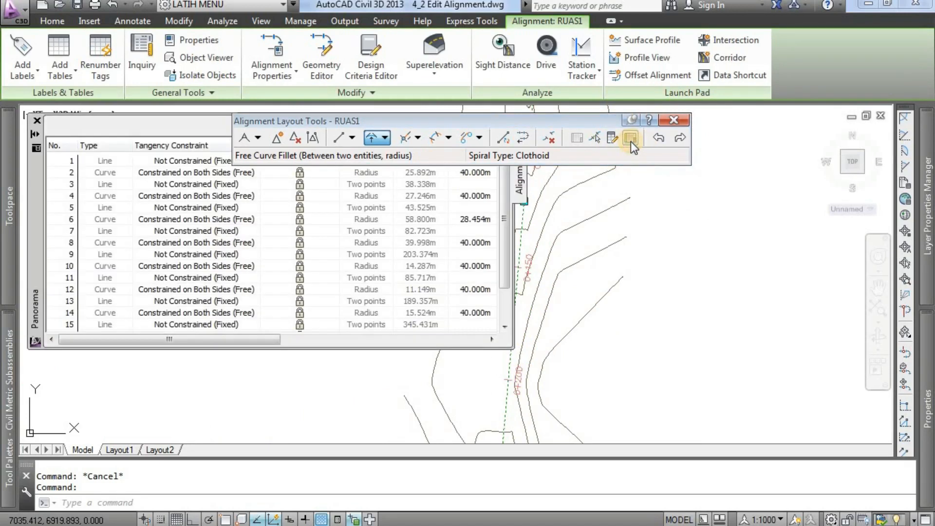
pyautogui.moveTo(37, 185); pyautogui.dragTo(275, 251)
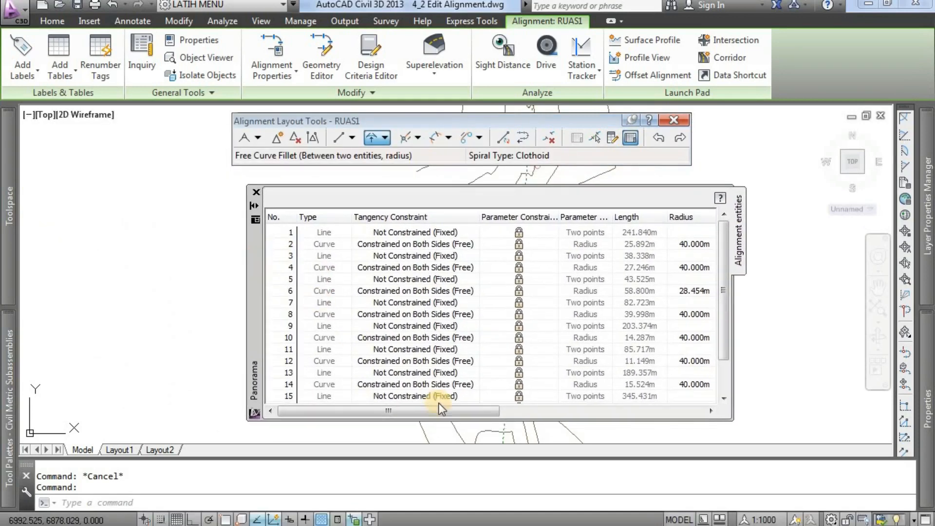
# Step: Set the radius of RUAS1's curve entity no. 2 to 50 m and review the remaining entities in the table
pyautogui.moveTo(472, 414); pyautogui.dragTo(544, 410)
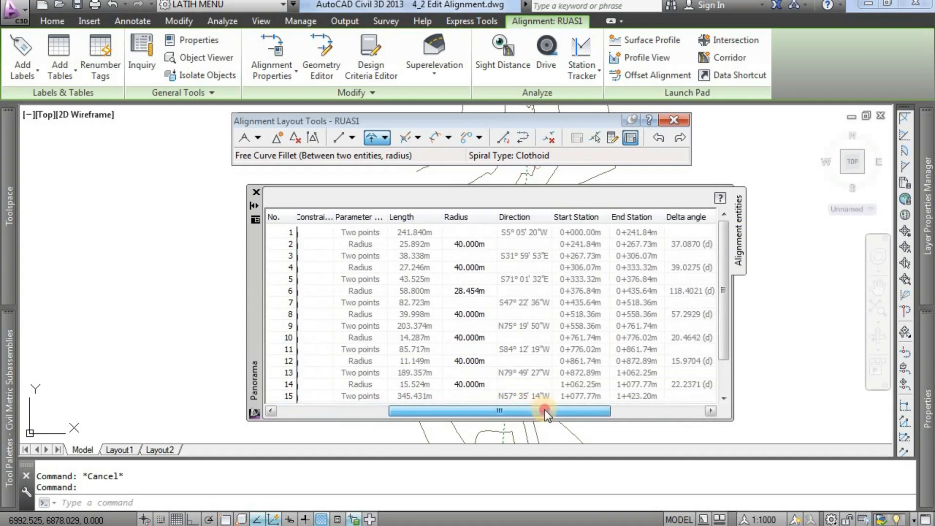
pyautogui.click(459, 244)
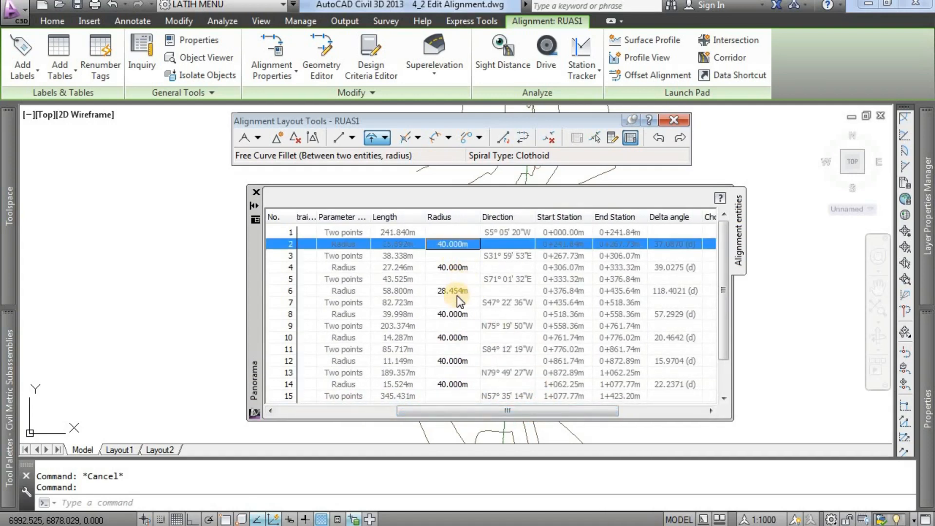
pyautogui.click(472, 243)
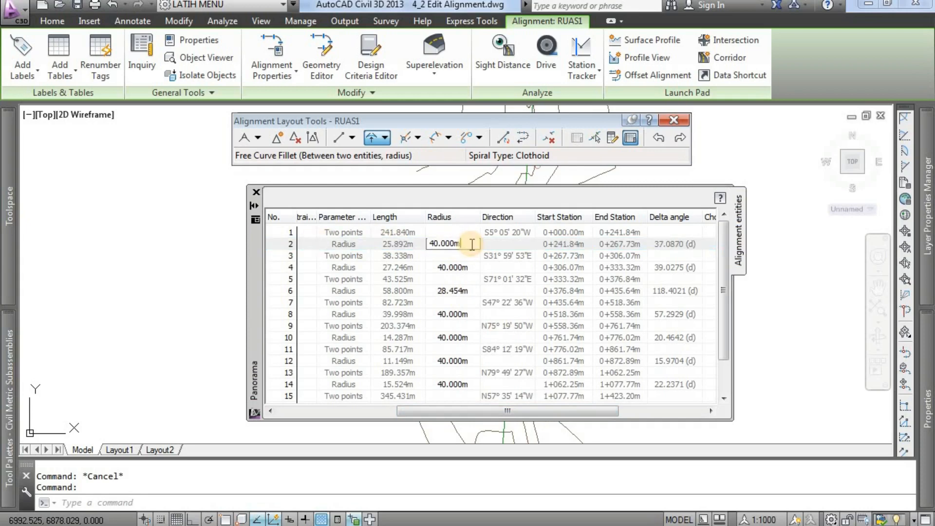
pyautogui.moveTo(473, 244); pyautogui.dragTo(422, 247)
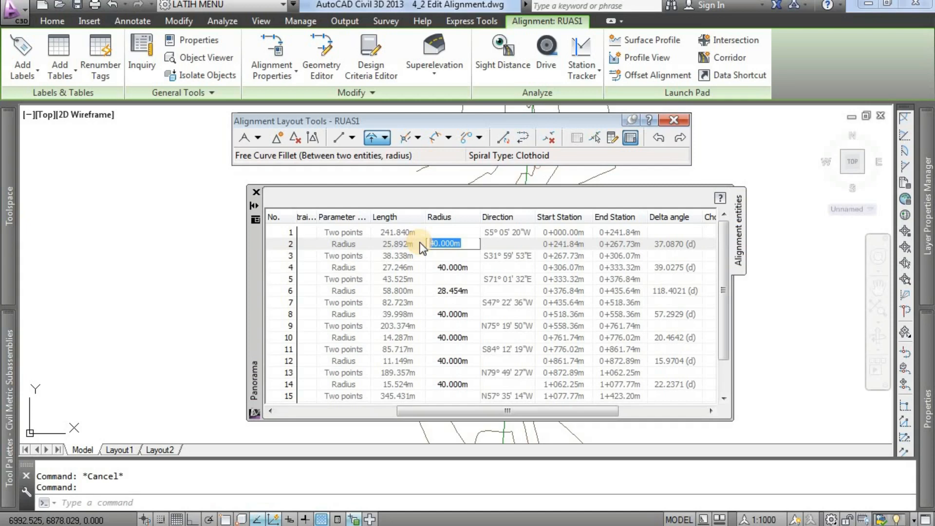
pyautogui.write('50')
pyautogui.press('Return')
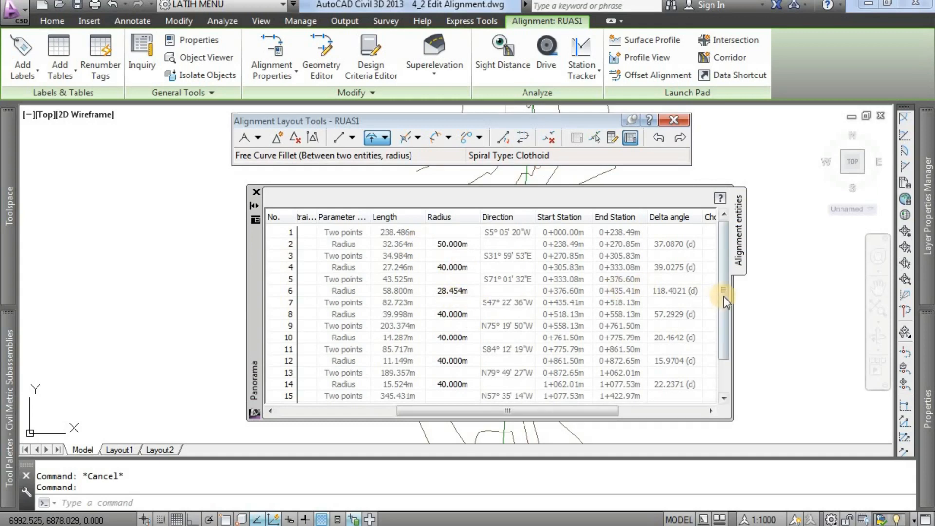
pyautogui.moveTo(723, 296); pyautogui.dragTo(723, 353)
pyautogui.moveTo(601, 410); pyautogui.dragTo(544, 396)
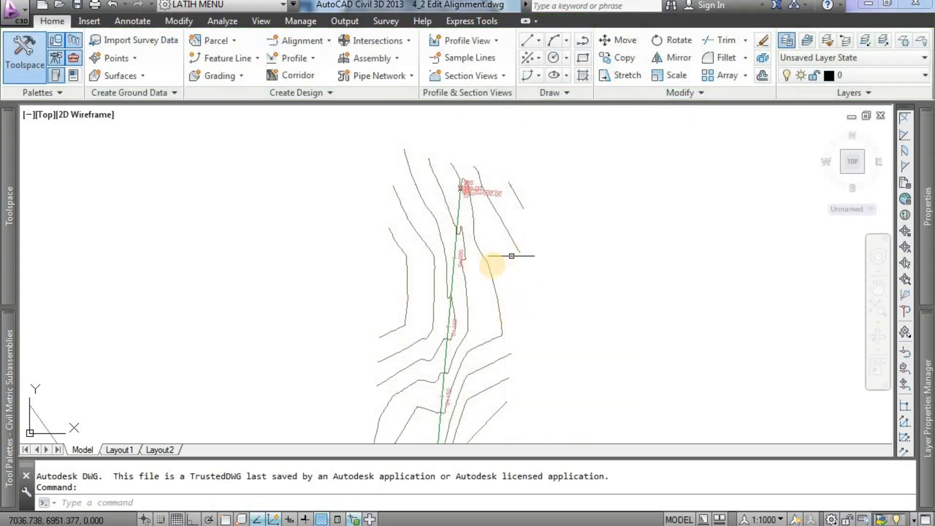
# Step: Examine the start of the RUAS1 alignment and its station labels between 0+000 and 0+100
pyautogui.scroll(4, 449, 262)
pyautogui.moveTo(449, 262); pyautogui.dragTo(453, 325, button='middle')
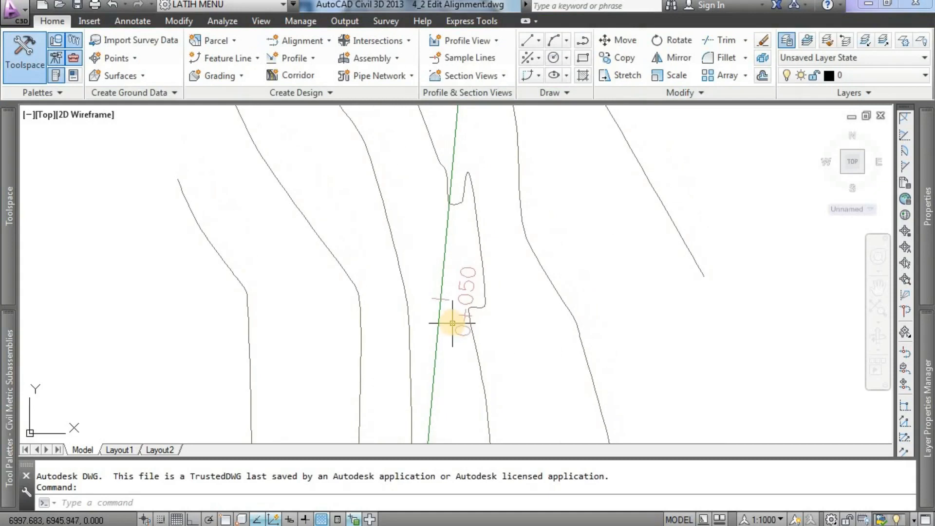
pyautogui.scroll(-4, 453, 321)
pyautogui.scroll(4, 494, 329)
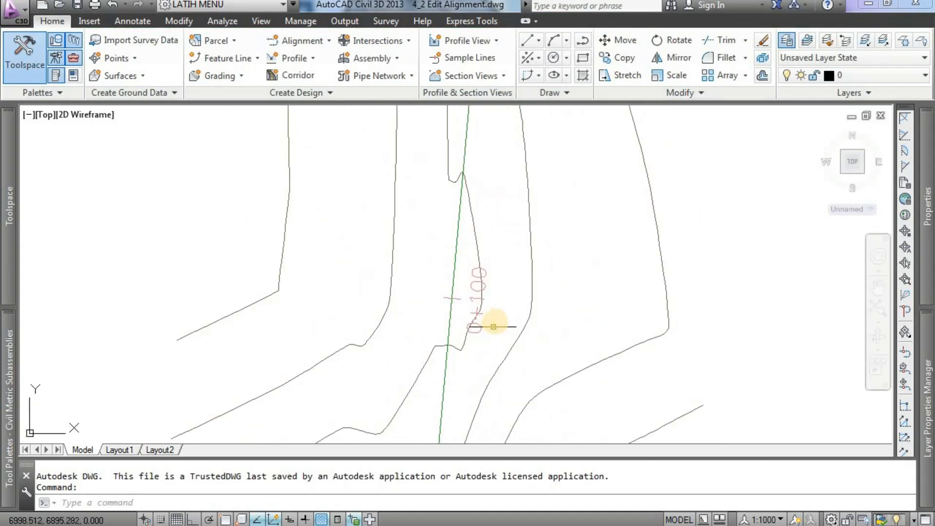
pyautogui.scroll(-4, 495, 320)
pyautogui.moveTo(513, 226); pyautogui.dragTo(485, 334, button='middle')
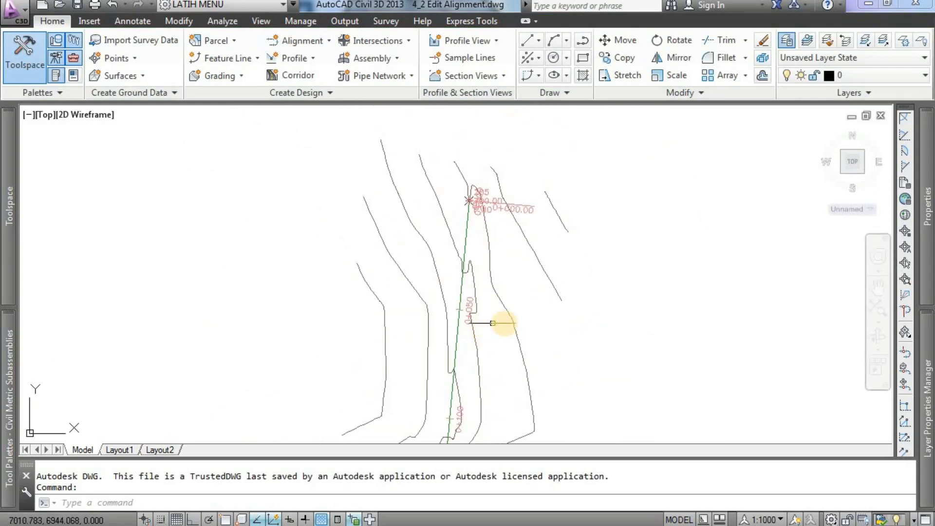
pyautogui.scroll(2, 477, 313)
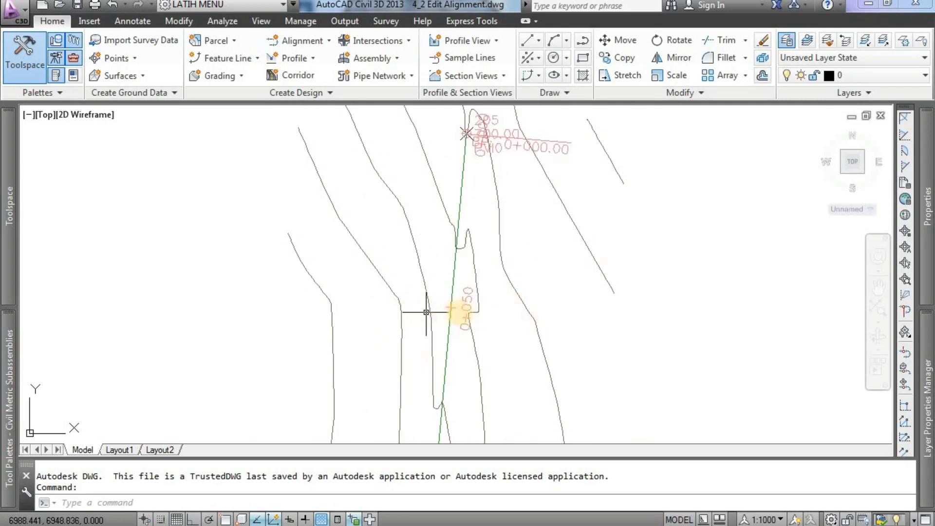
pyautogui.moveTo(518, 328)
pyautogui.mouseDown(button='middle')
pyautogui.moveTo(499, 253)
pyautogui.moveTo(497, 319)
pyautogui.mouseUp(button='middle')
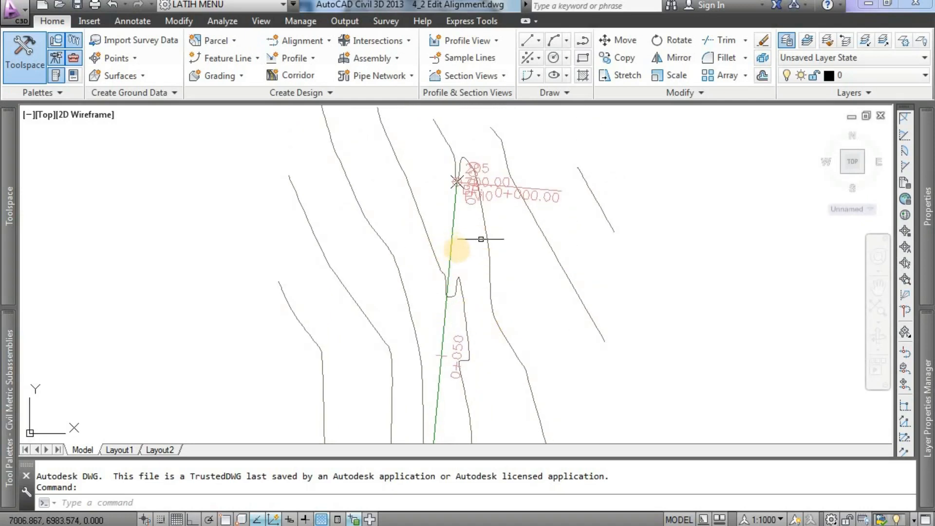
pyautogui.moveTo(489, 326); pyautogui.dragTo(487, 237, button='middle')
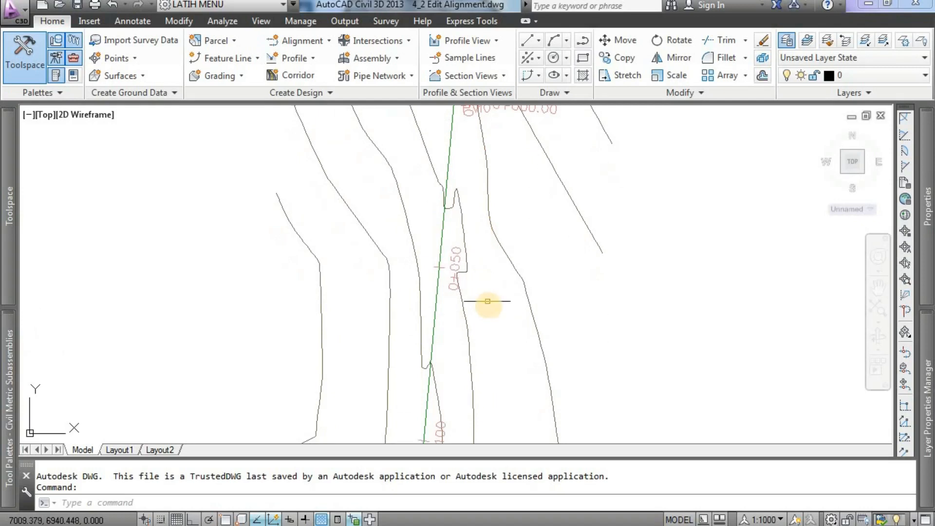
pyautogui.moveTo(486, 302)
pyautogui.mouseDown(button='middle')
pyautogui.moveTo(501, 215)
pyautogui.moveTo(492, 317)
pyautogui.mouseUp(button='middle')
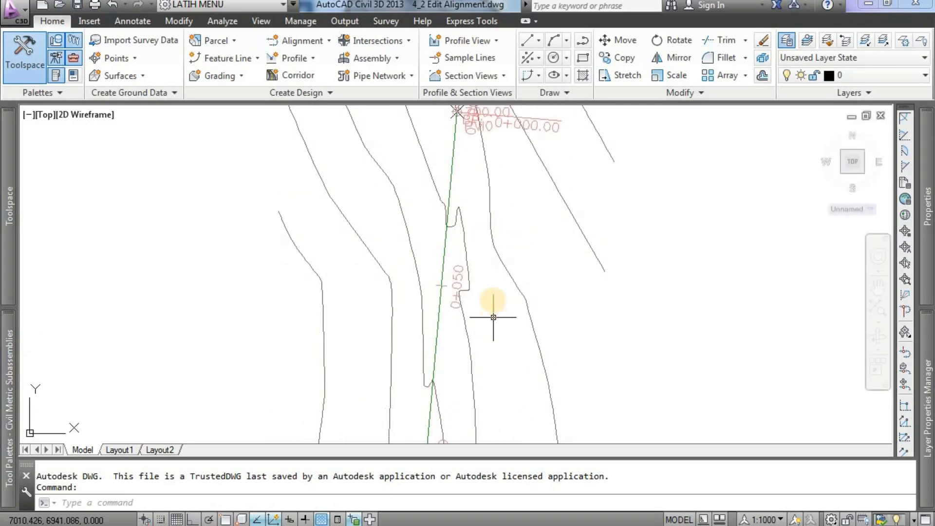
# Step: Open the text style settings, change the Standard style's font to Arial and save the modified style
pyautogui.moveTo(495, 295)
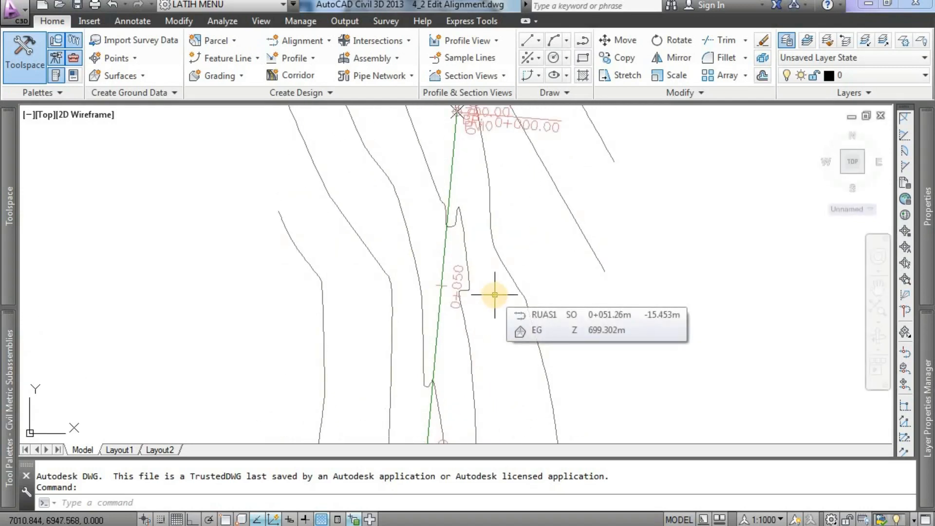
pyautogui.write('ST')
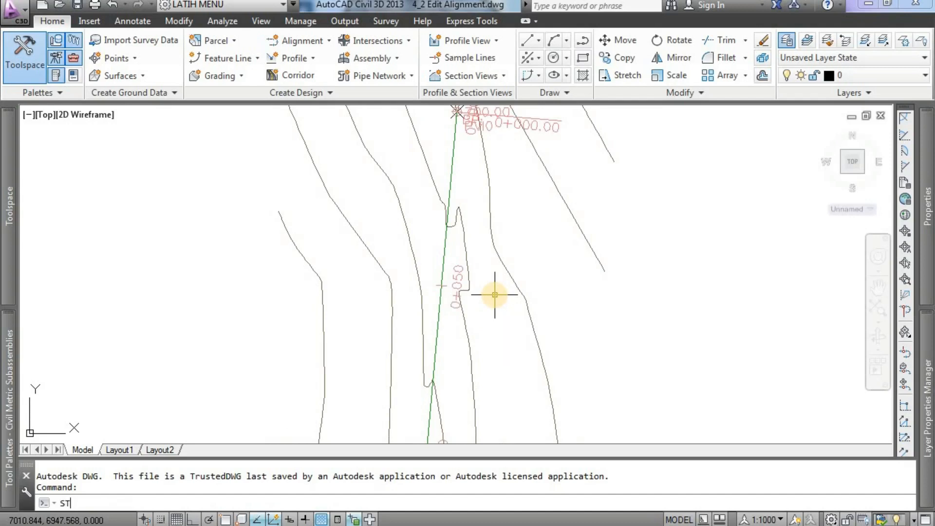
pyautogui.press('Return')
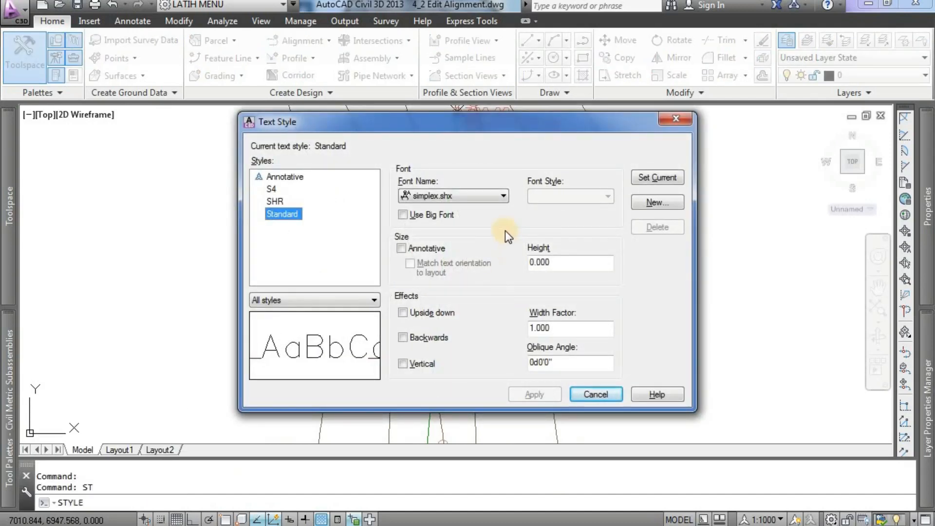
pyautogui.click(481, 197)
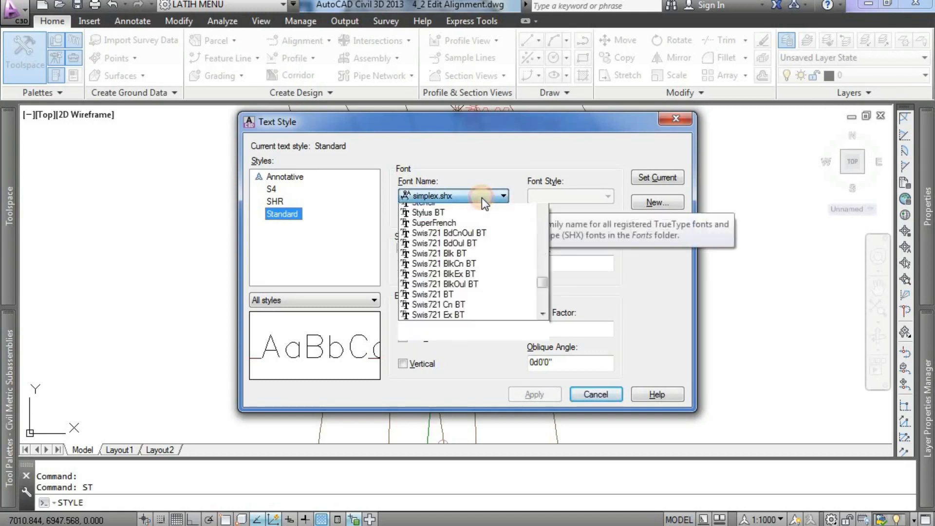
pyautogui.write('ari')
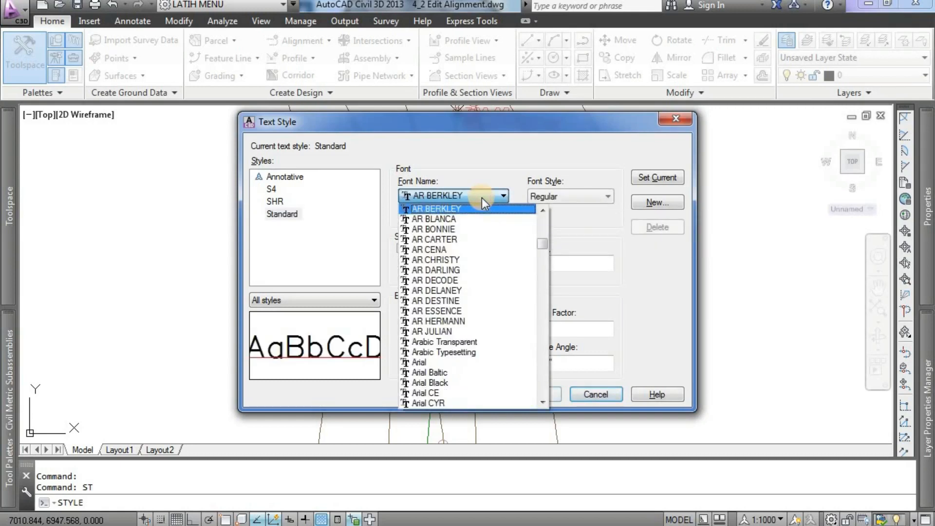
pyautogui.click(455, 208)
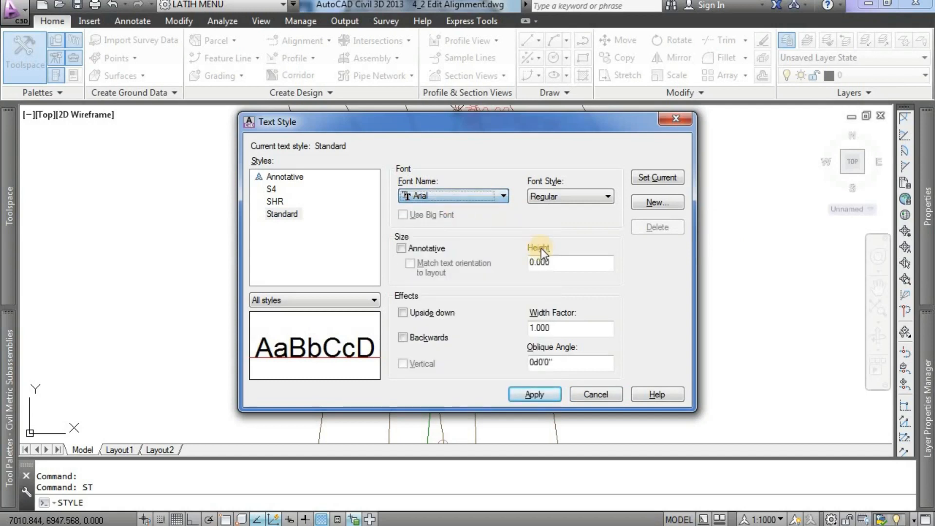
pyautogui.click(652, 206)
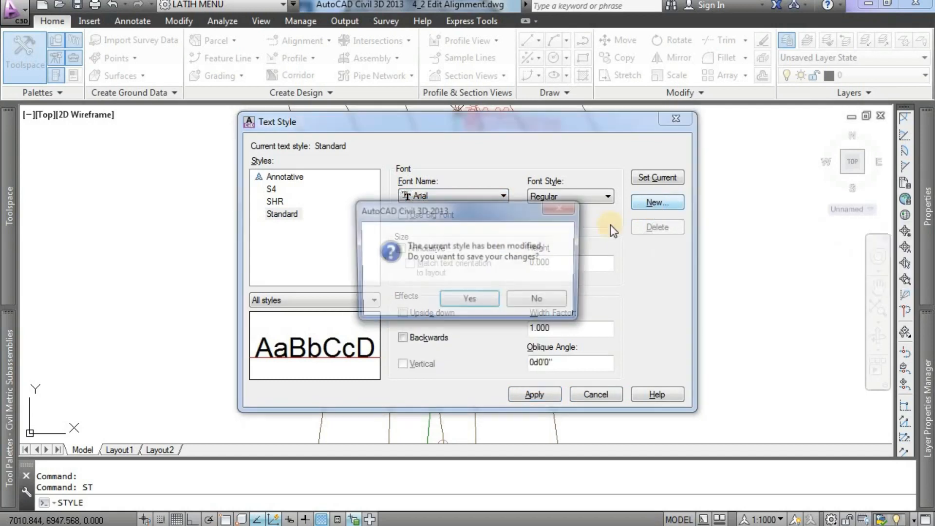
pyautogui.click(485, 300)
# Step: Create a new text style named ARIAL, make it current and close the text style settings
pyautogui.click(637, 207)
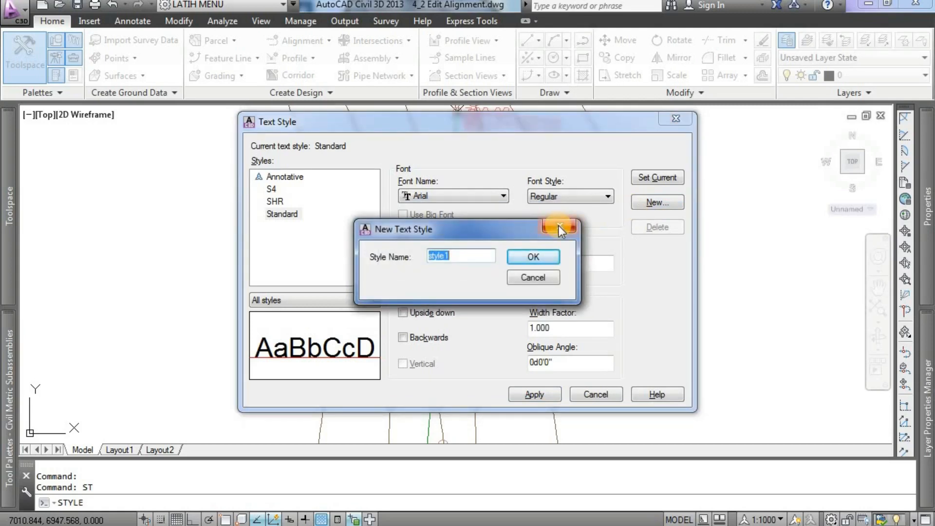
pyautogui.write('ARIAL')
pyautogui.click(538, 253)
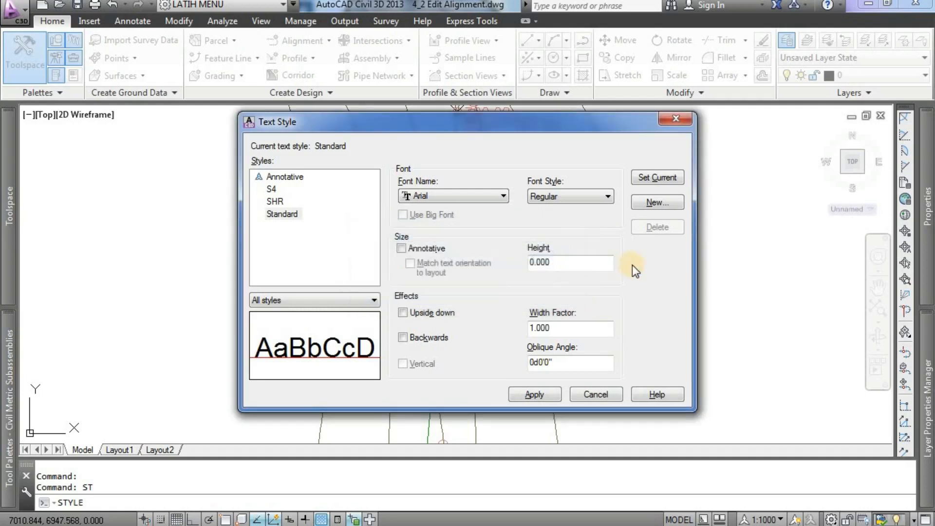
pyautogui.click(658, 178)
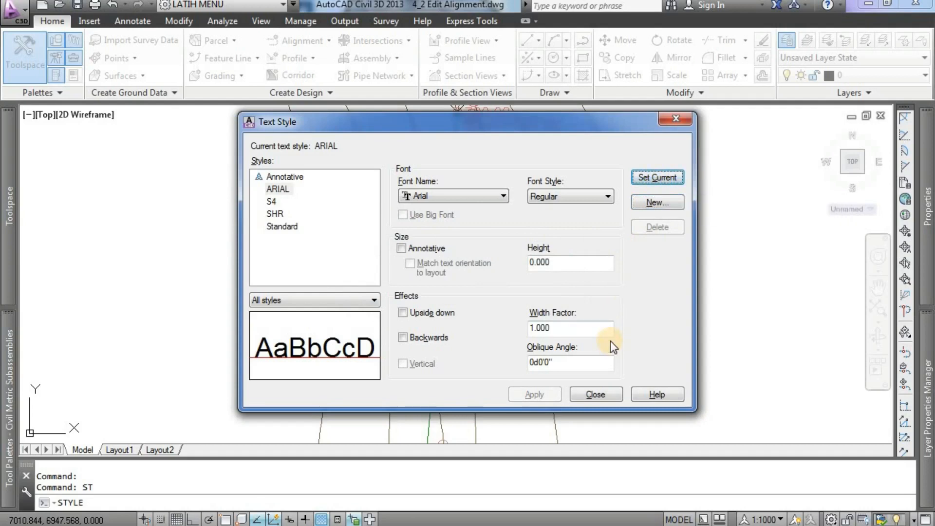
pyautogui.click(598, 394)
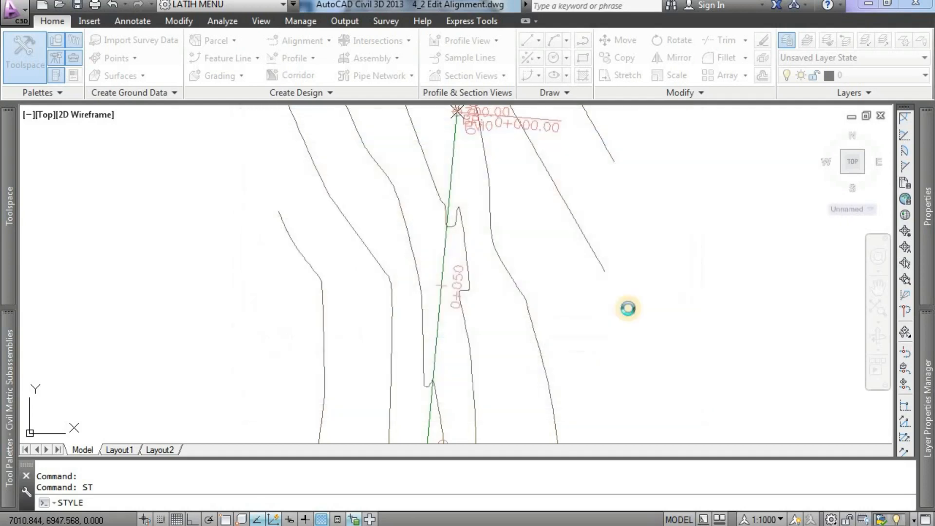
# Step: Open the label settings of the RUAS1 alignment and choose Major Stations as the label type
pyautogui.scroll(-2, 492, 214)
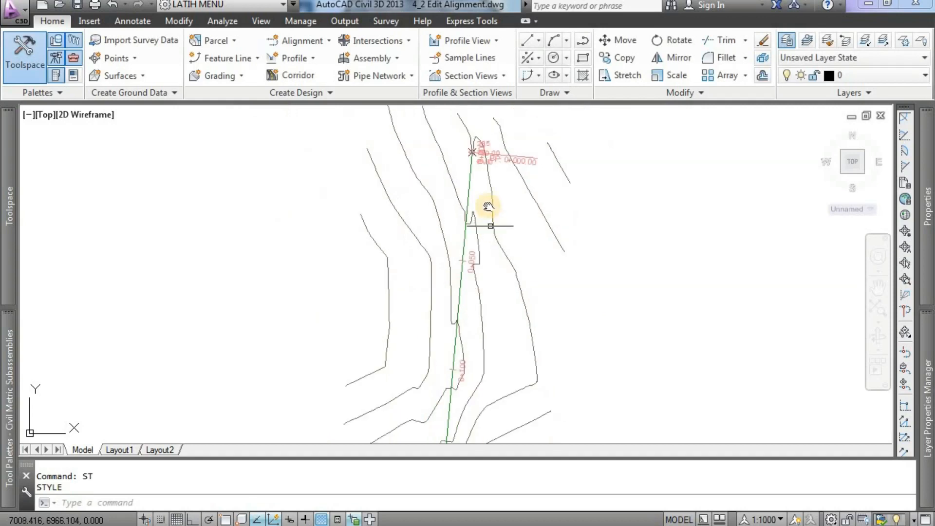
pyautogui.click(467, 171)
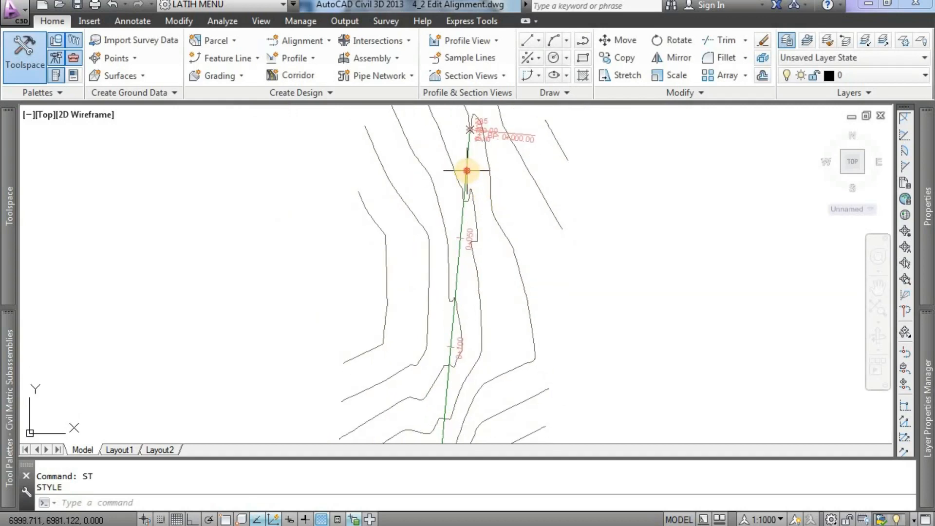
pyautogui.rightClick(614, 194)
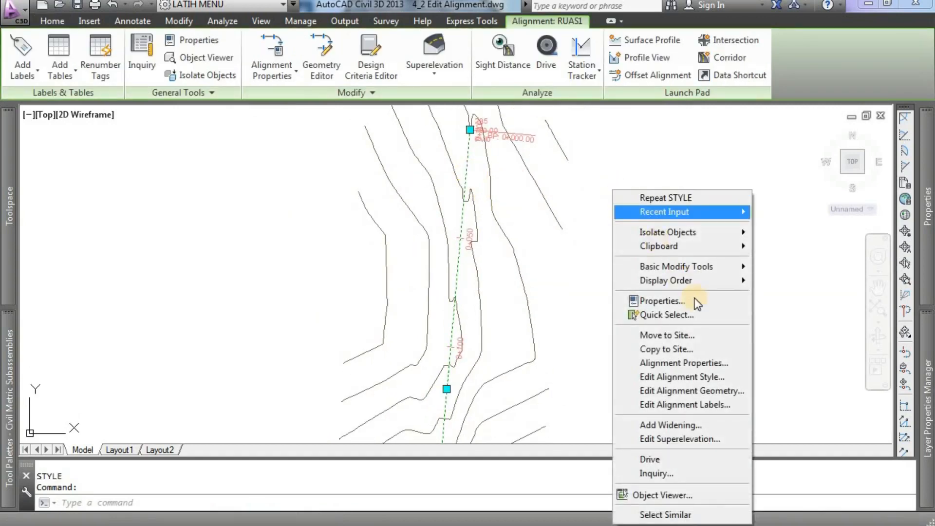
pyautogui.click(728, 407)
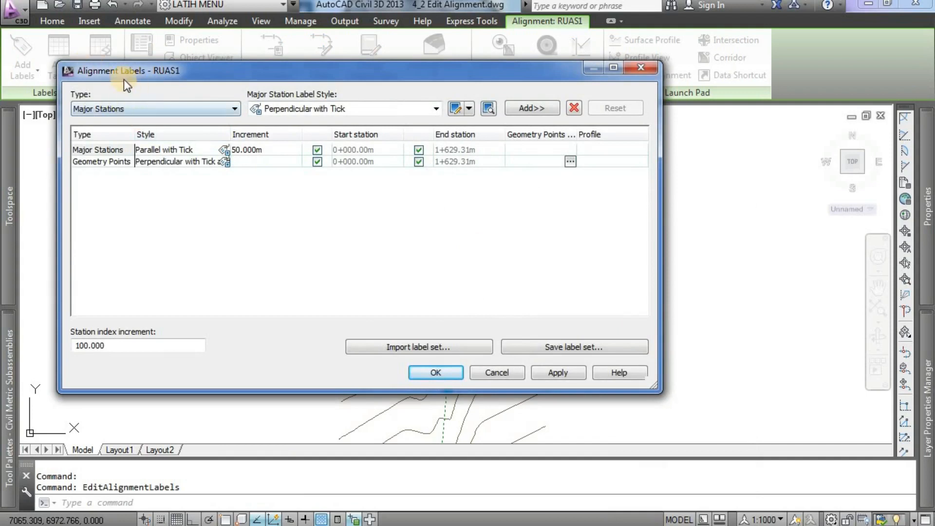
pyautogui.moveTo(161, 63); pyautogui.dragTo(258, 133)
pyautogui.click(291, 182)
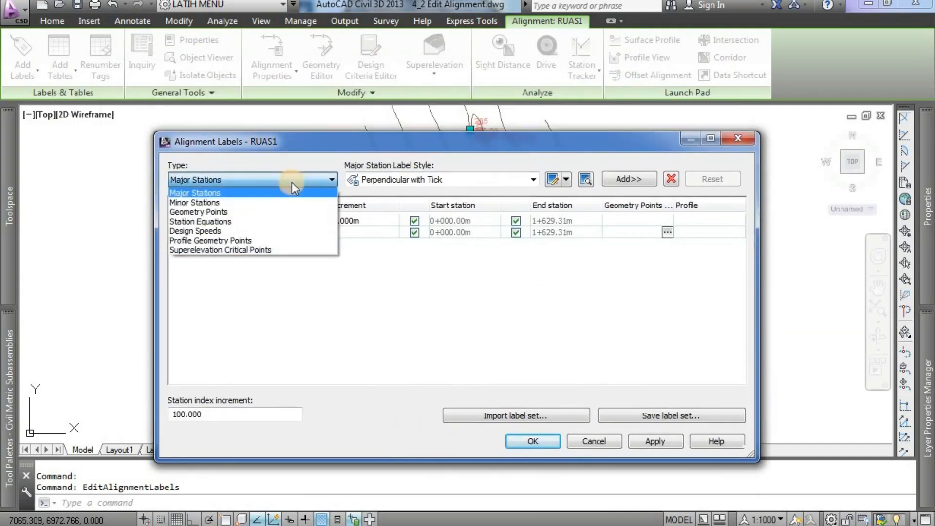
pyautogui.click(270, 192)
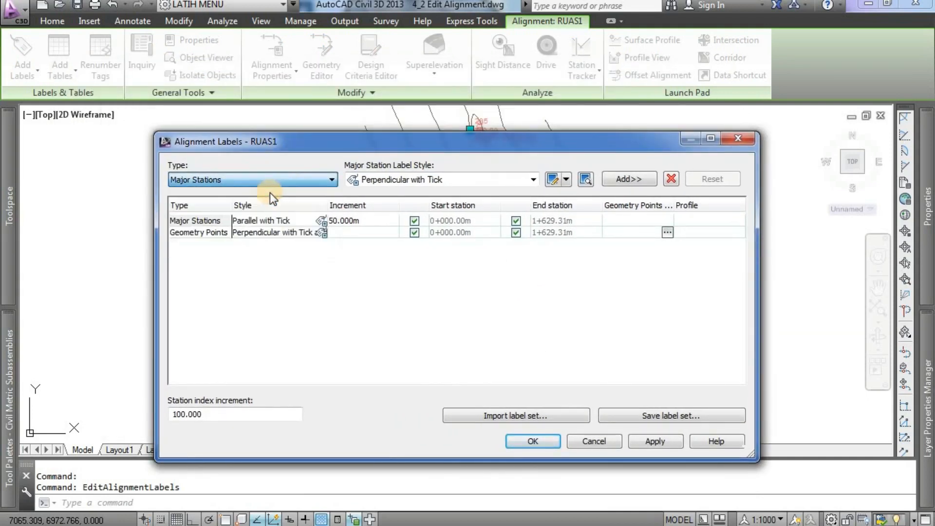
# Step: Copy the Perpendicular with Tick major station label style and name the copy STA SILANG
pyautogui.click(534, 180)
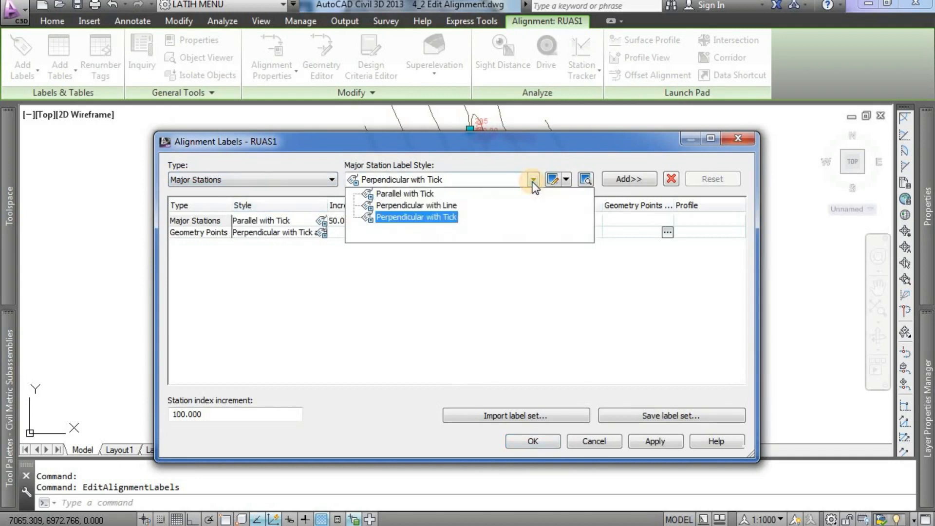
pyautogui.click(441, 217)
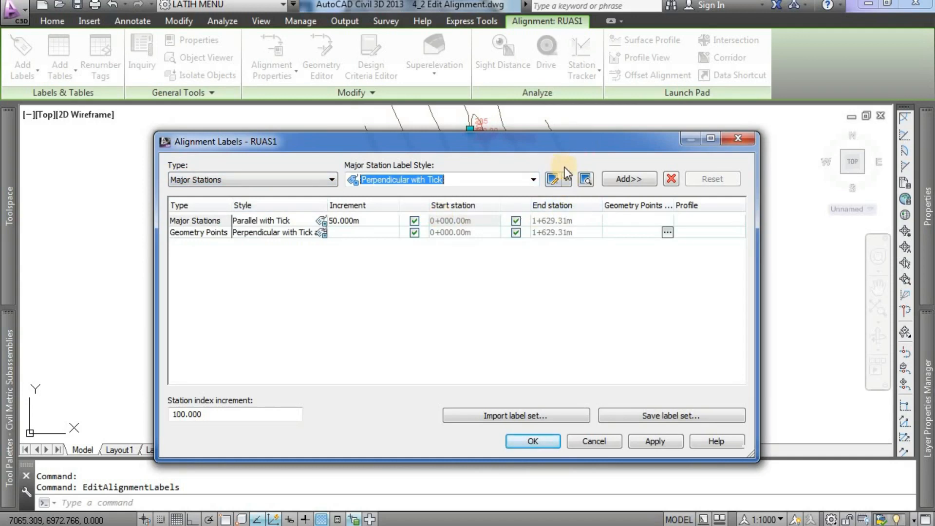
pyautogui.click(566, 180)
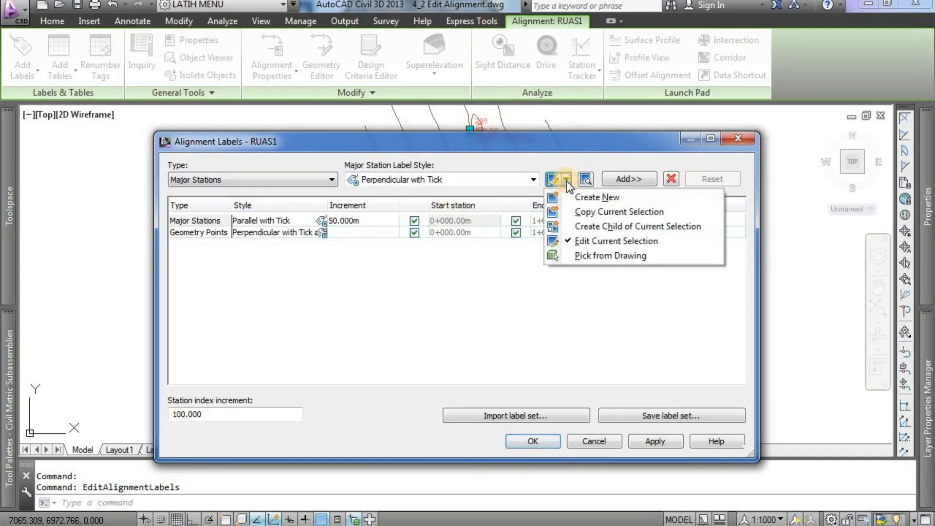
pyautogui.click(598, 213)
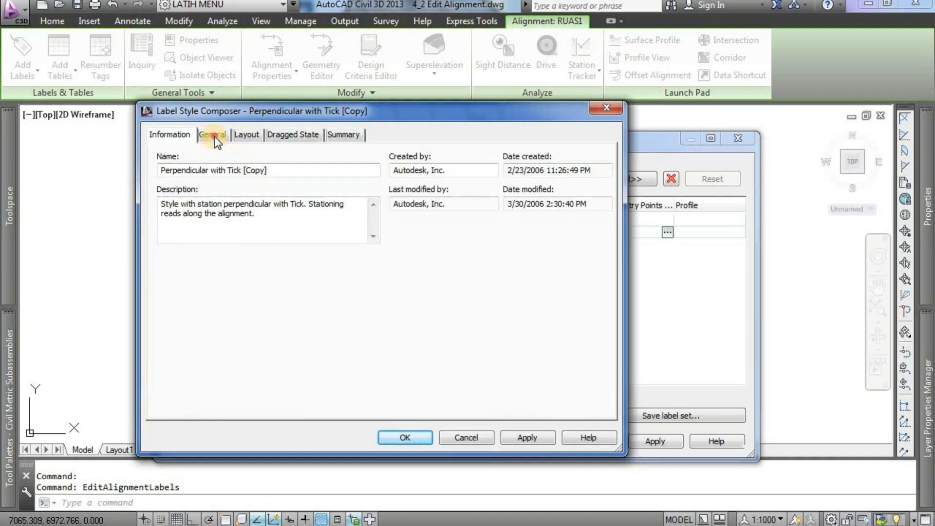
pyautogui.click(213, 135)
pyautogui.click(178, 136)
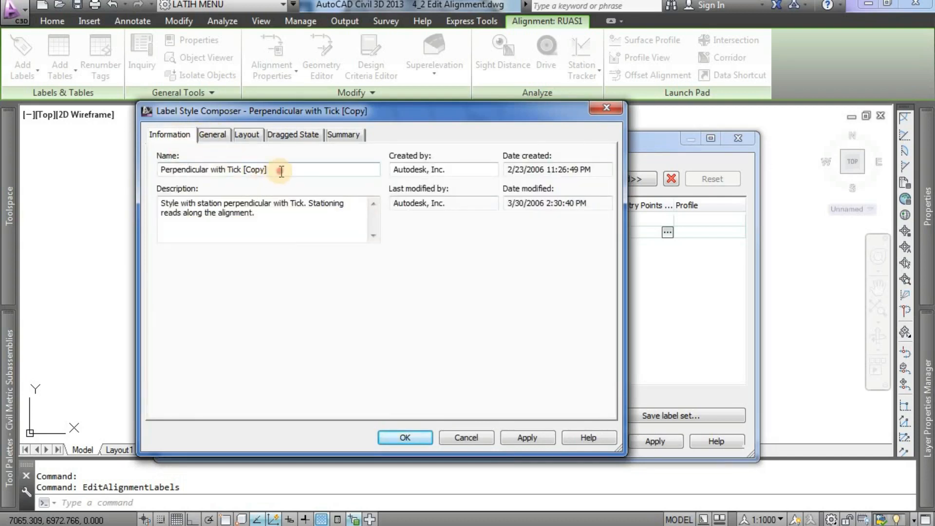
pyautogui.moveTo(273, 169); pyautogui.dragTo(113, 171)
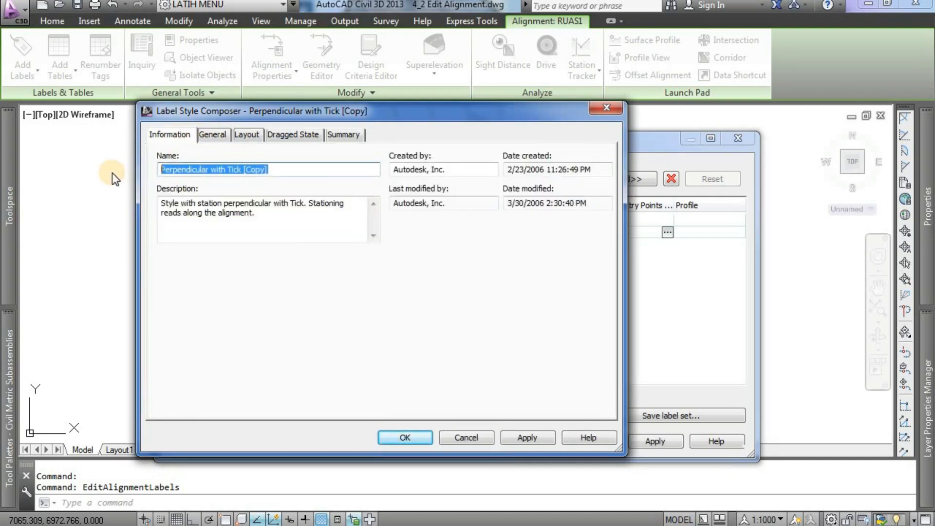
pyautogui.write('STA SILANG')
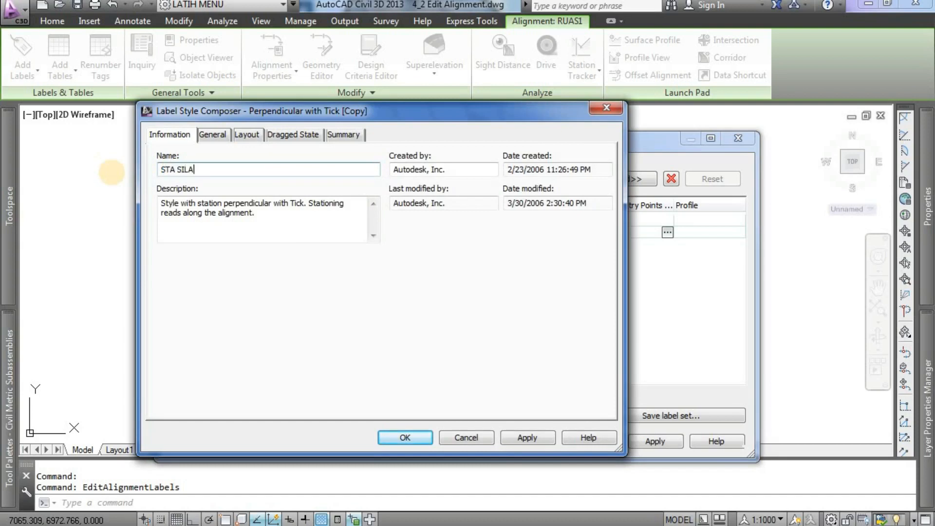
# Step: Set the text style of the STA SILANG label style to ARIAL
pyautogui.click(215, 135)
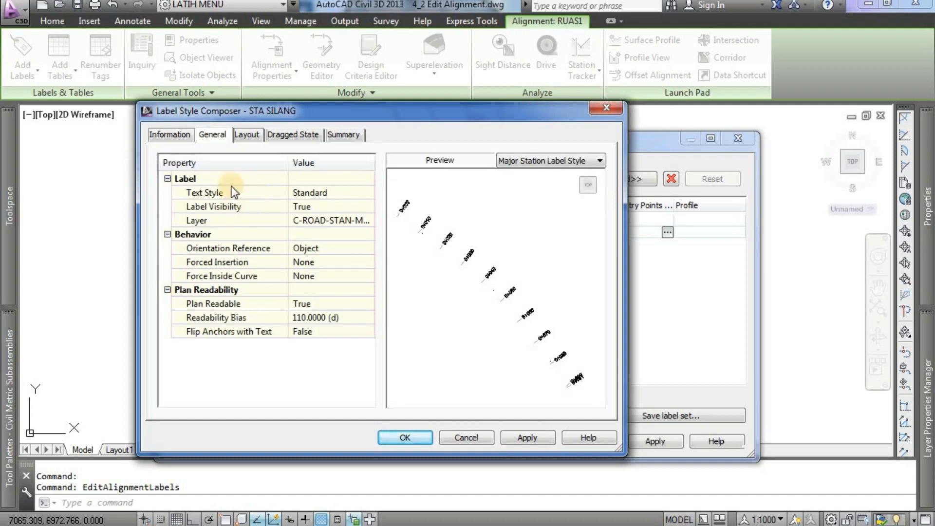
pyautogui.click(316, 195)
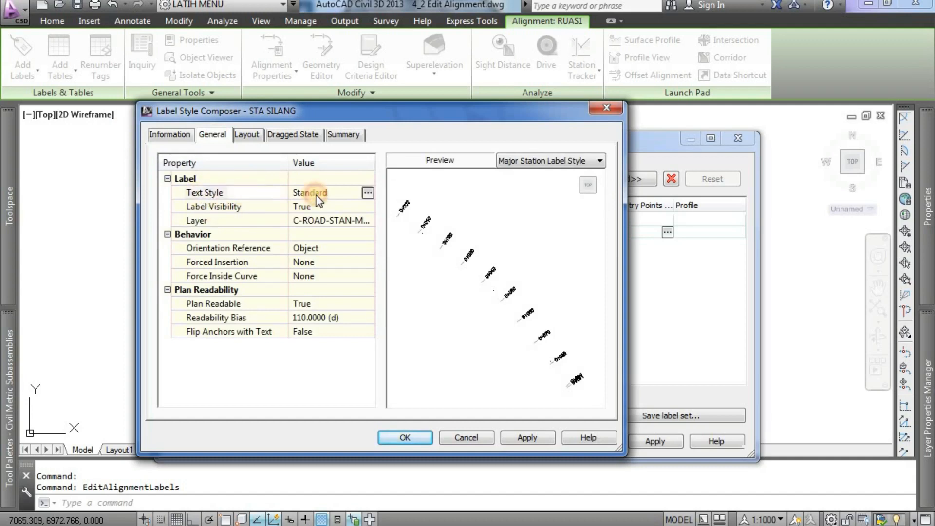
pyautogui.click(369, 193)
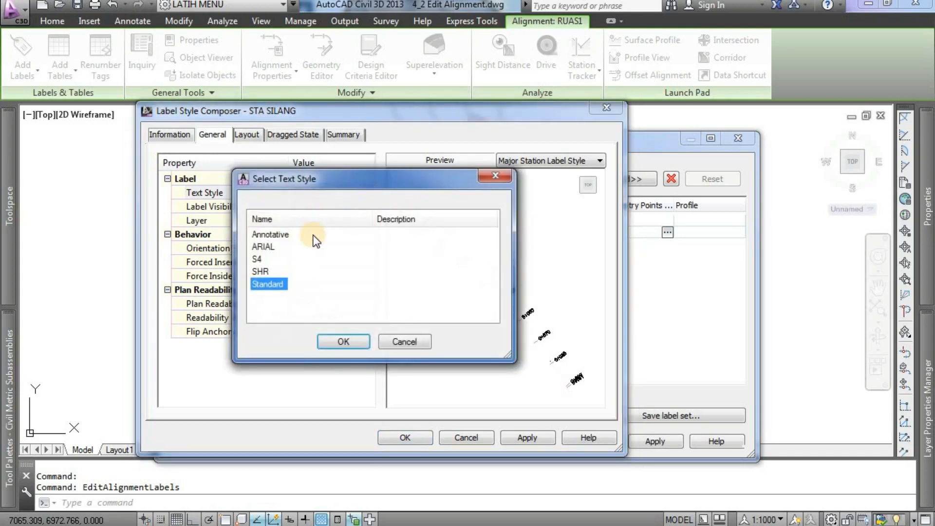
pyautogui.click(264, 247)
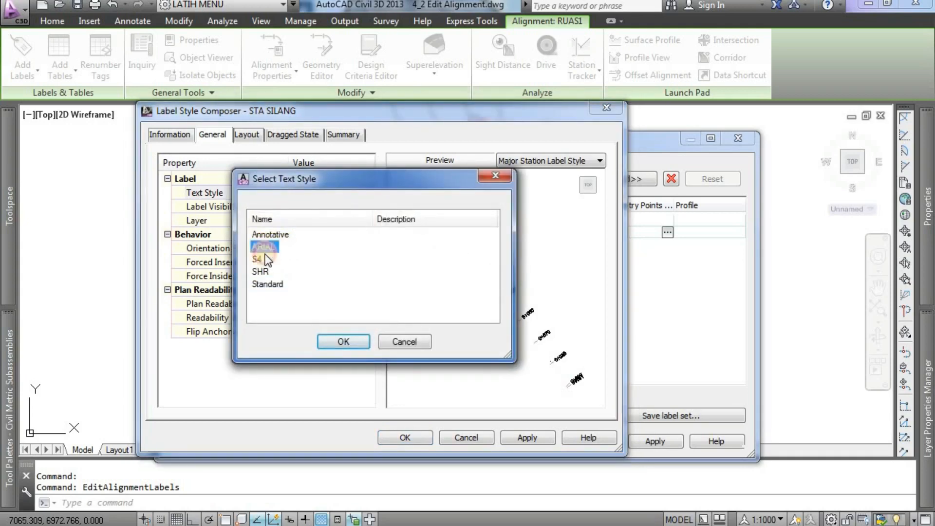
pyautogui.click(344, 342)
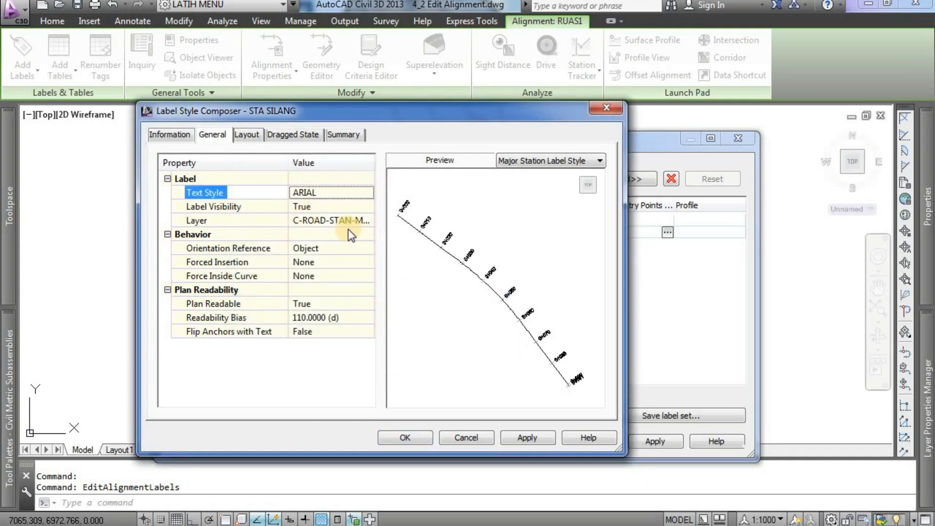
# Step: Delete the Tick component from the layout of the STA SILANG label style
pyautogui.click(250, 136)
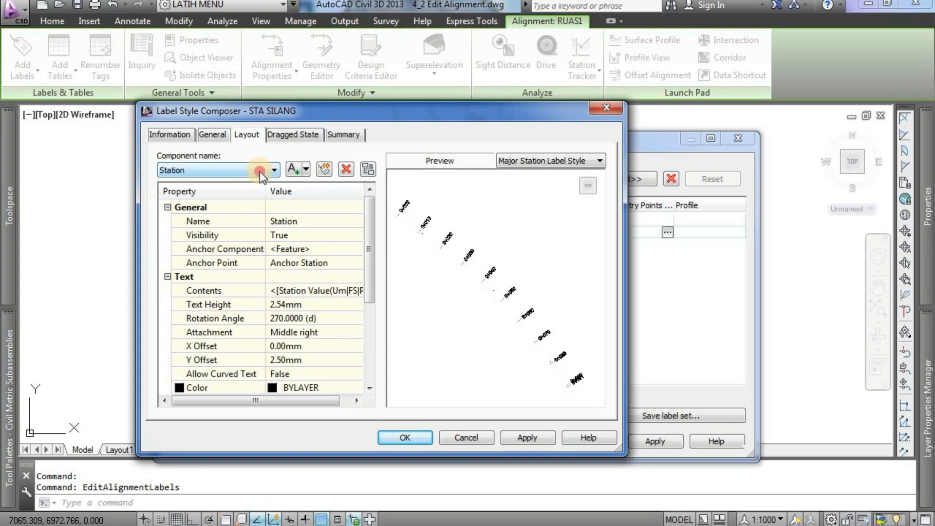
pyautogui.click(259, 171)
pyautogui.click(259, 170)
pyautogui.click(260, 170)
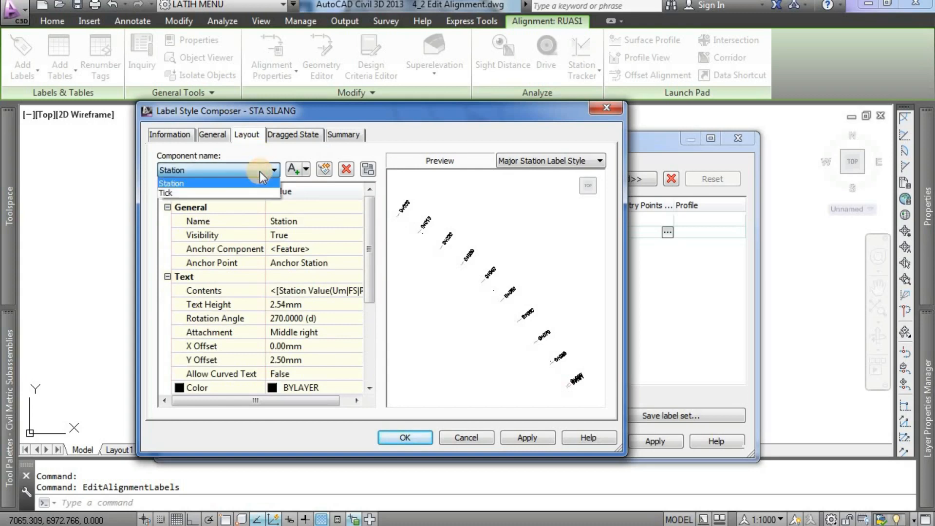
pyautogui.click(231, 192)
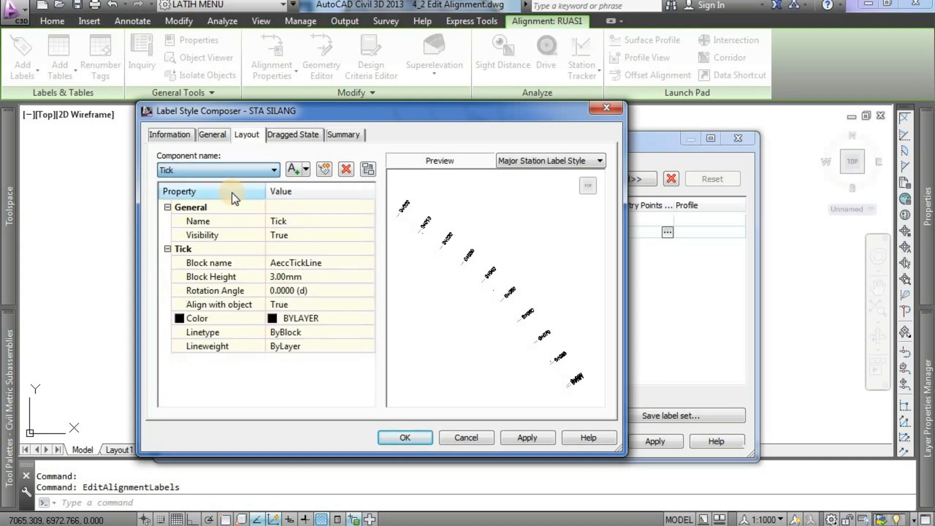
pyautogui.click(345, 169)
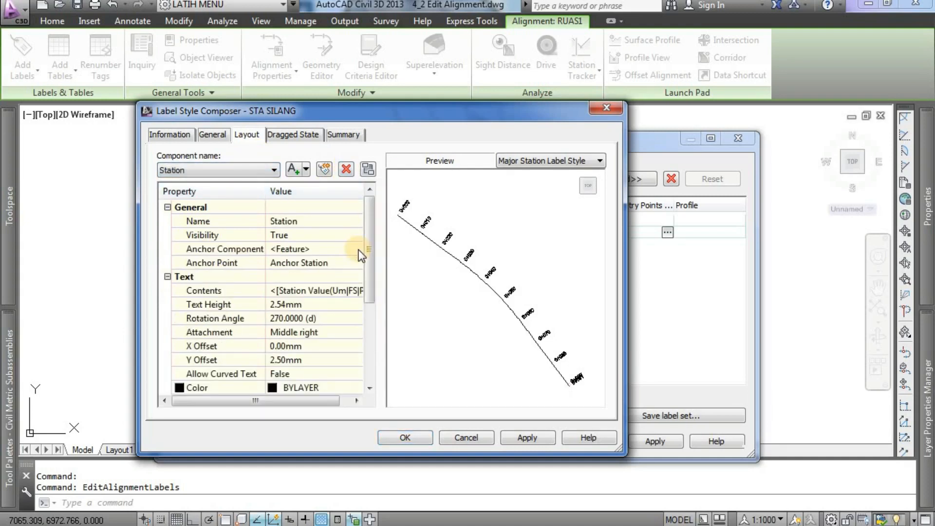
# Step: Set the attachment of the Station component in the STA SILANG label style to Middle center
pyautogui.moveTo(367, 257); pyautogui.dragTo(365, 273)
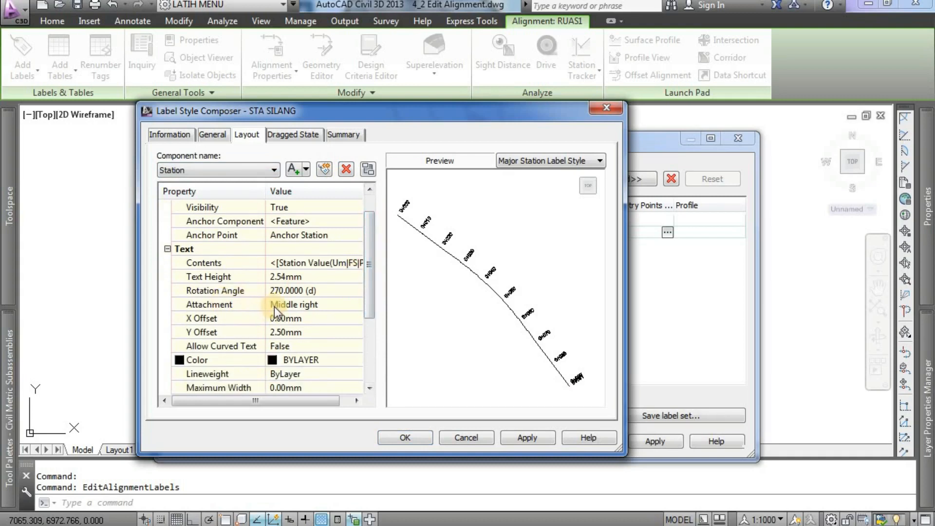
pyautogui.click(288, 305)
pyautogui.click(337, 305)
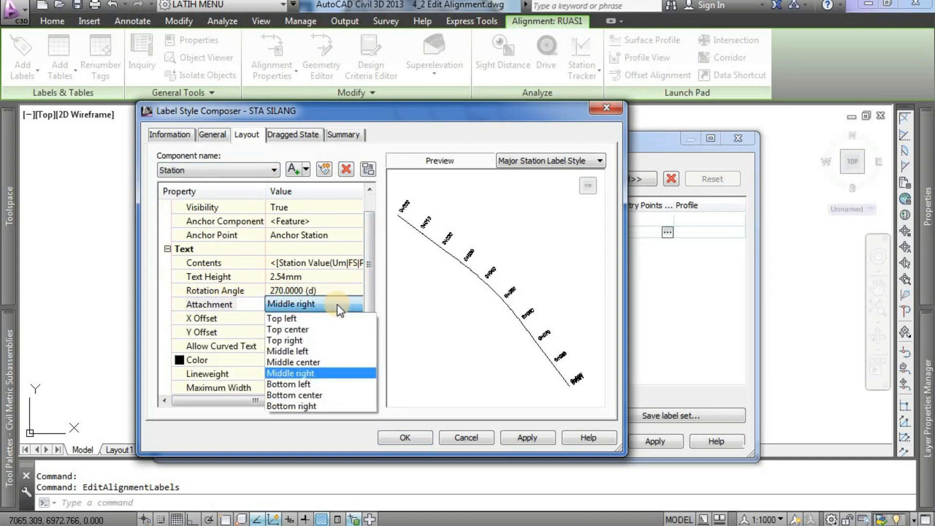
pyautogui.click(325, 361)
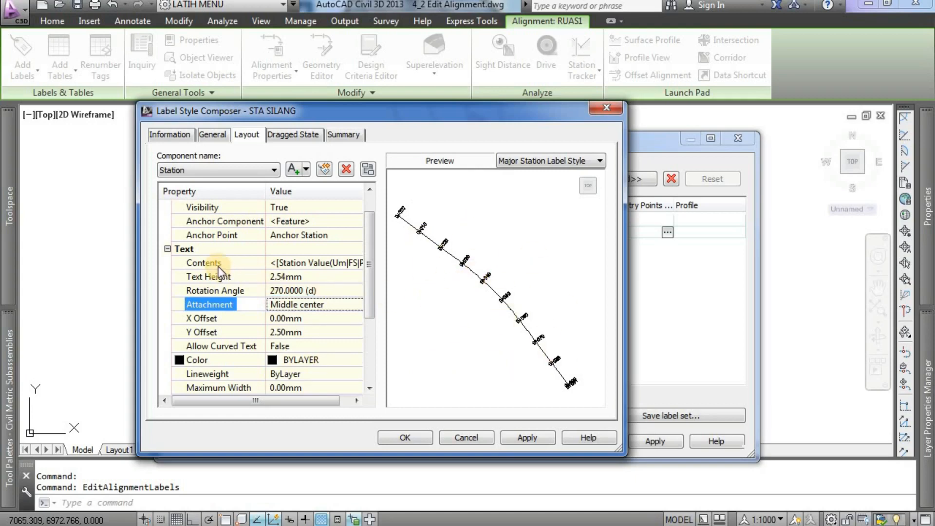
# Step: Add the prefix "STA " before the station value in the Station component's contents and save the STA SILANG label style
pyautogui.click(197, 264)
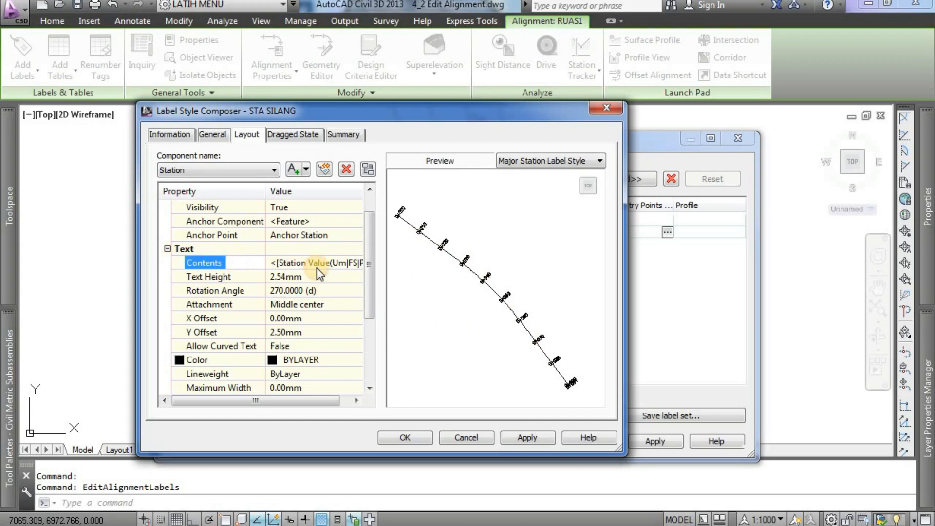
pyautogui.click(287, 264)
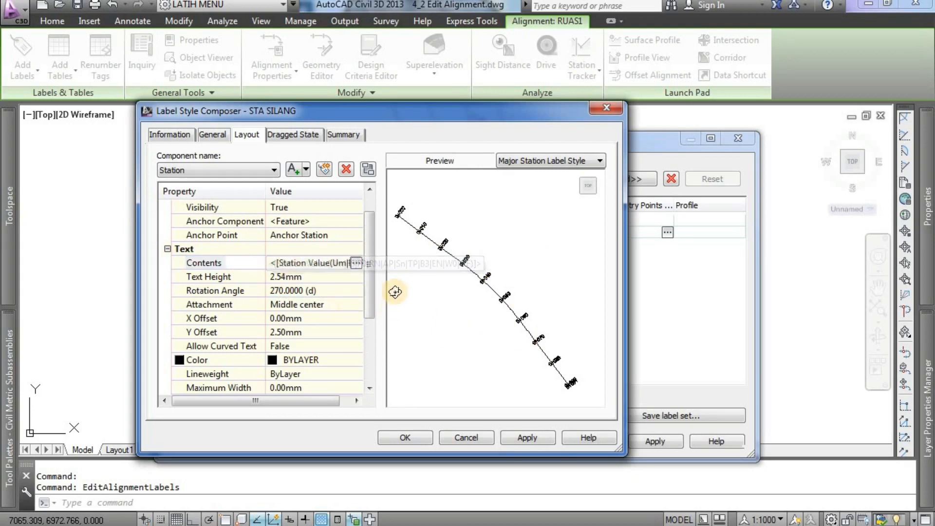
pyautogui.click(356, 263)
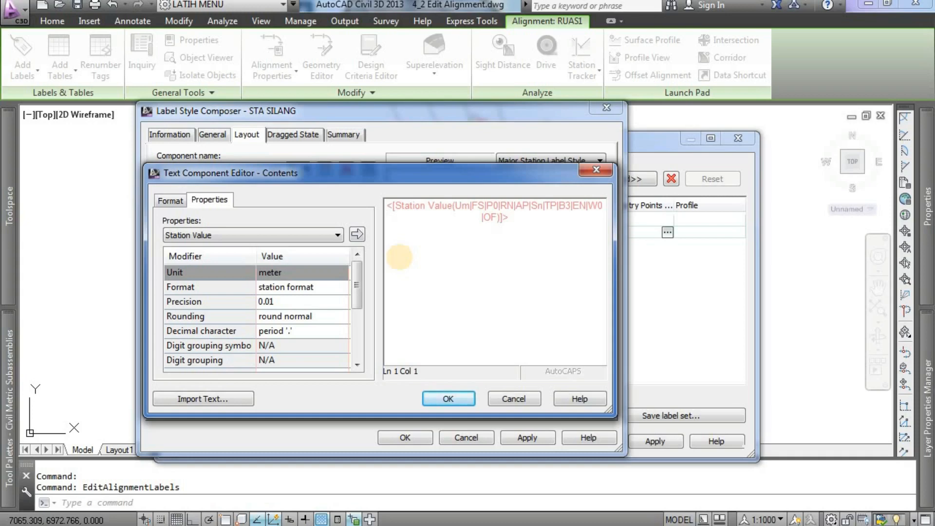
pyautogui.write('STA')
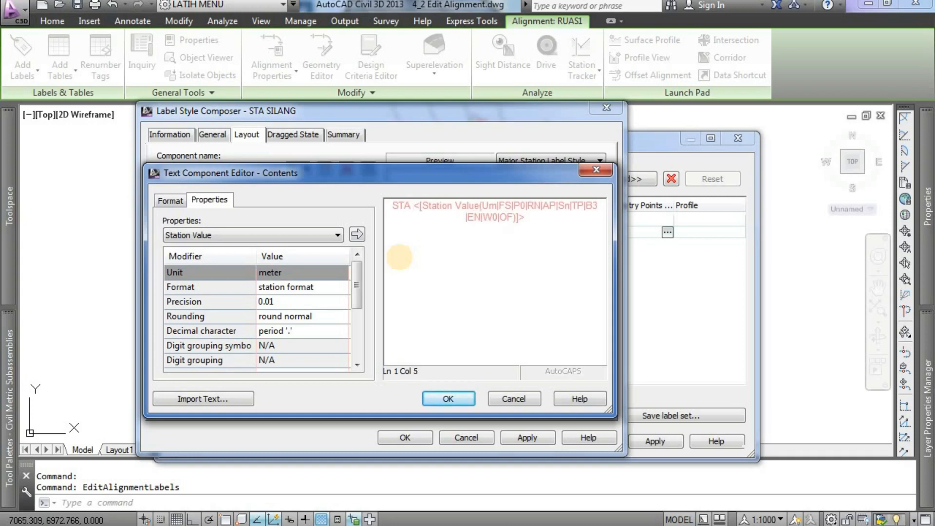
pyautogui.hotkey('ctrl', 'a')
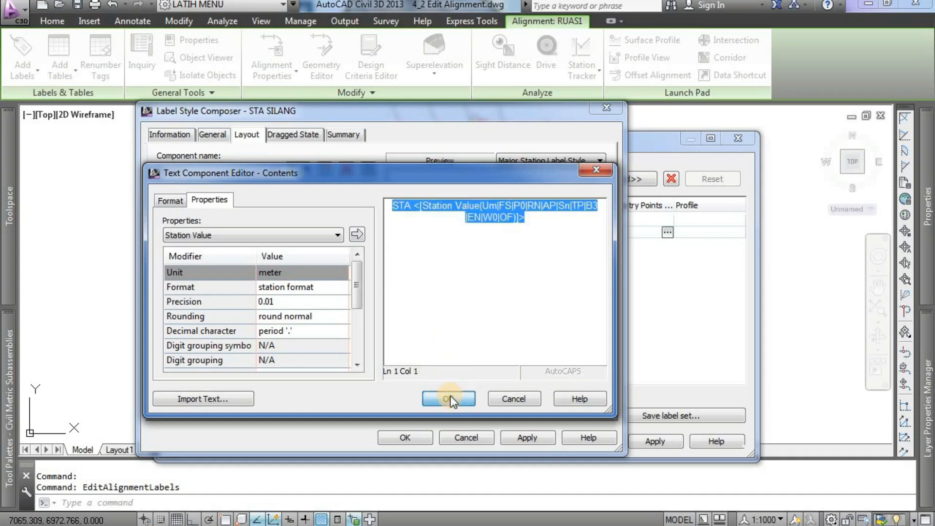
pyautogui.press('Return')
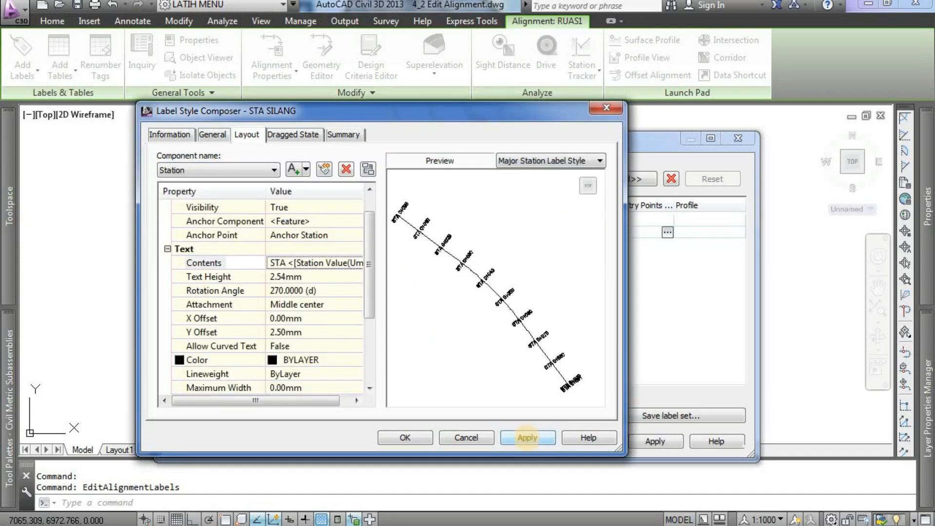
pyautogui.click(520, 438)
pyautogui.click(408, 437)
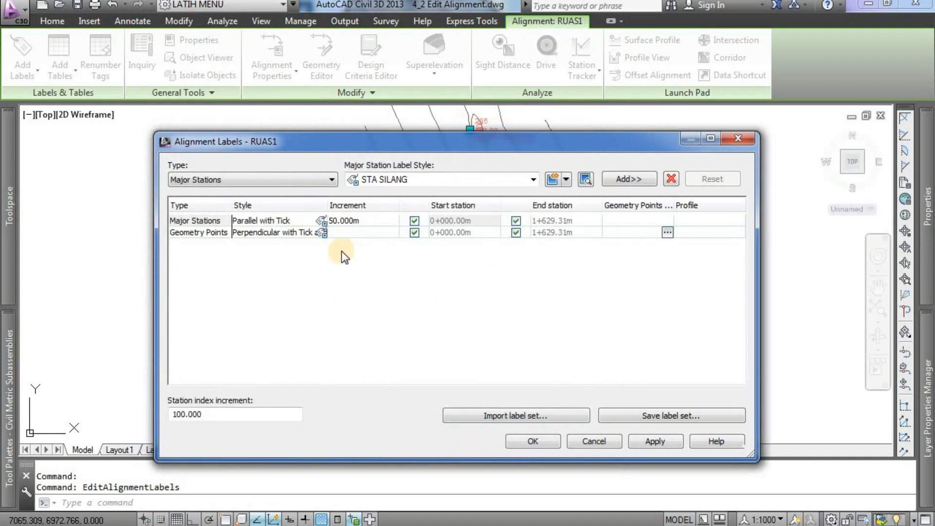
# Step: Remove the Major Stations labels with the Parallel with Tick style from the RUAS1 label set
pyautogui.click(203, 221)
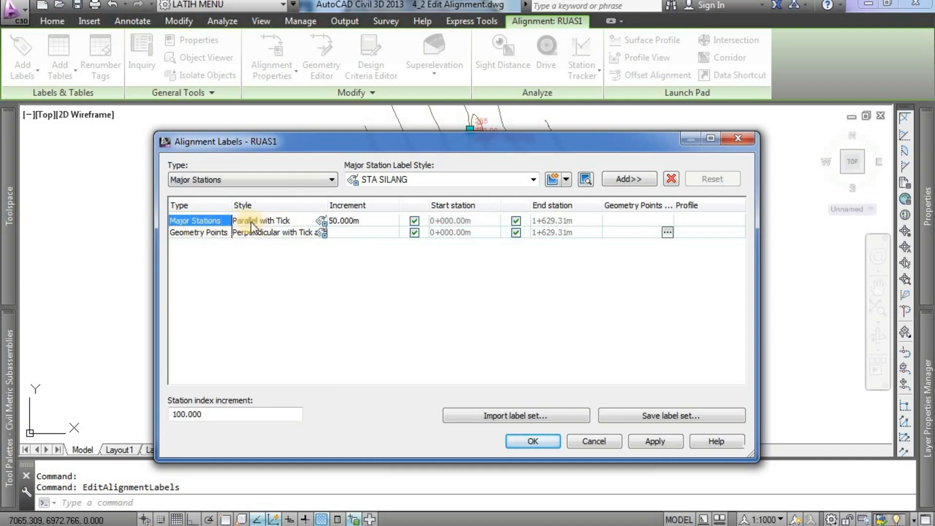
pyautogui.click(671, 179)
pyautogui.click(632, 277)
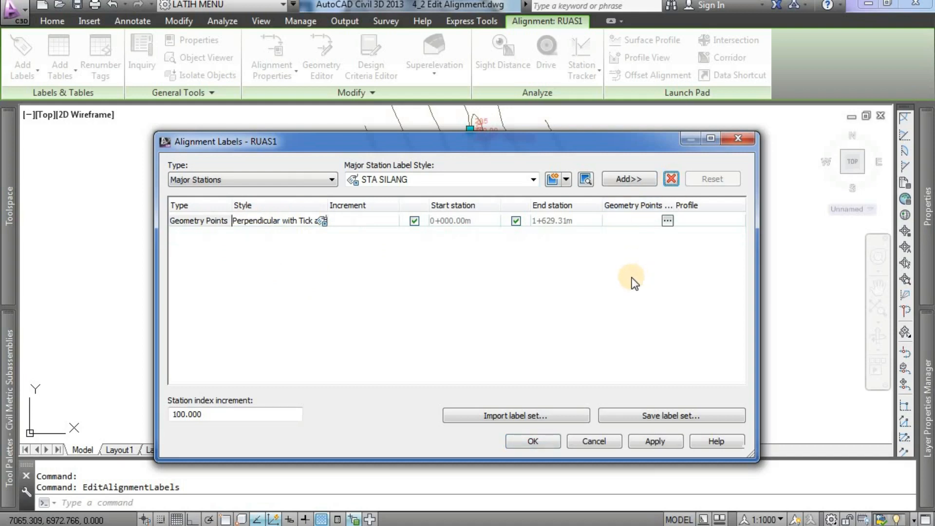
# Step: Add Major Stations labels to RUAS1 with the STA SILANG style and a 50 m increment
pyautogui.click(299, 182)
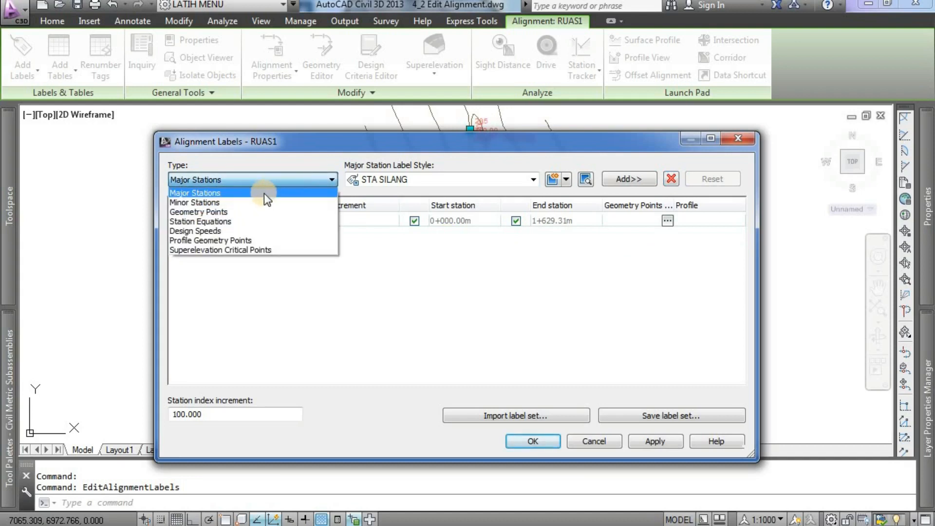
pyautogui.click(264, 194)
pyautogui.click(534, 180)
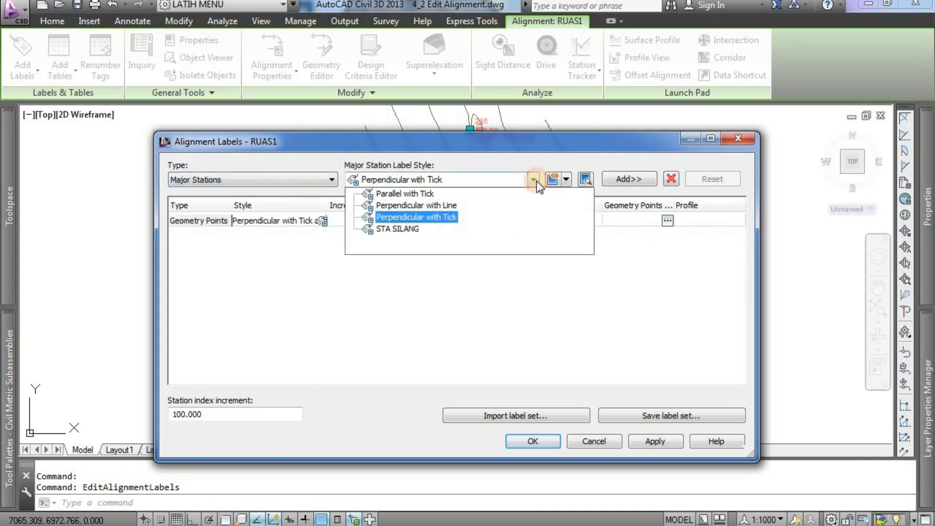
pyautogui.click(411, 225)
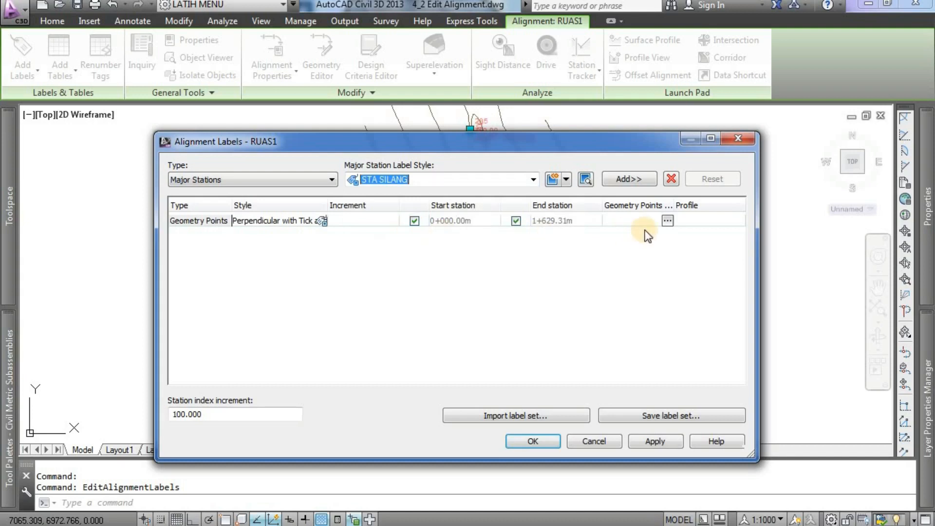
pyautogui.click(630, 179)
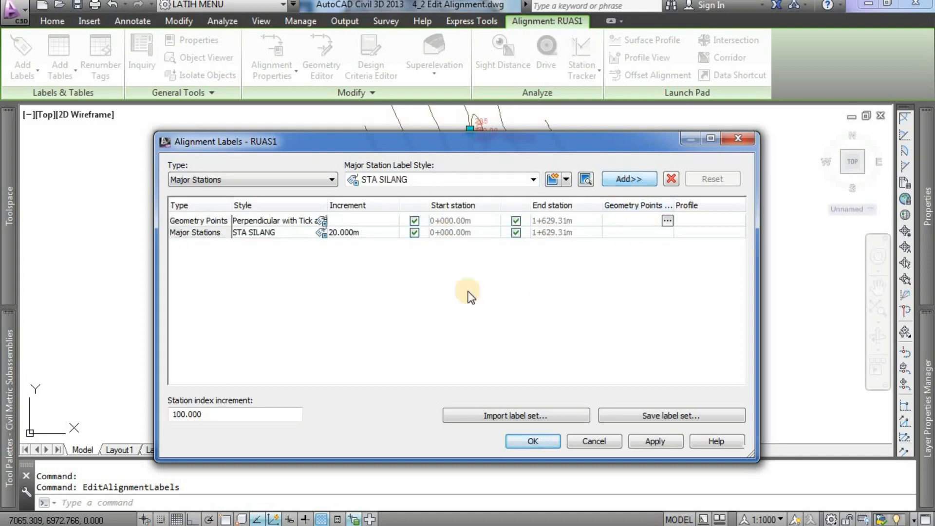
pyautogui.click(371, 234)
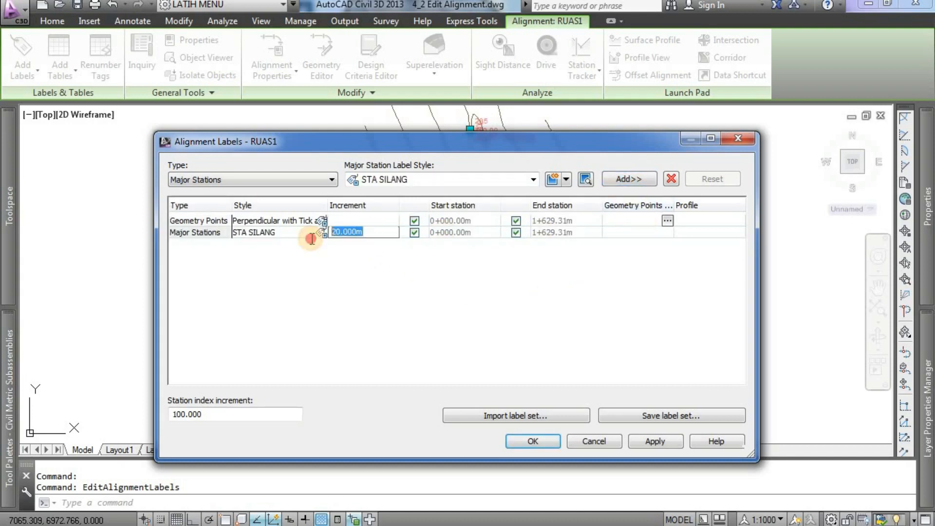
pyautogui.write('50')
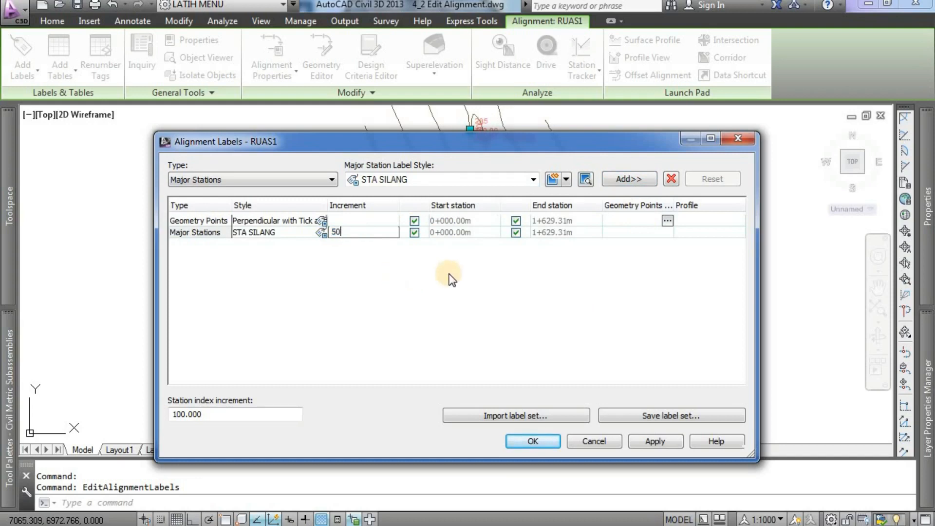
pyautogui.press('Tab')
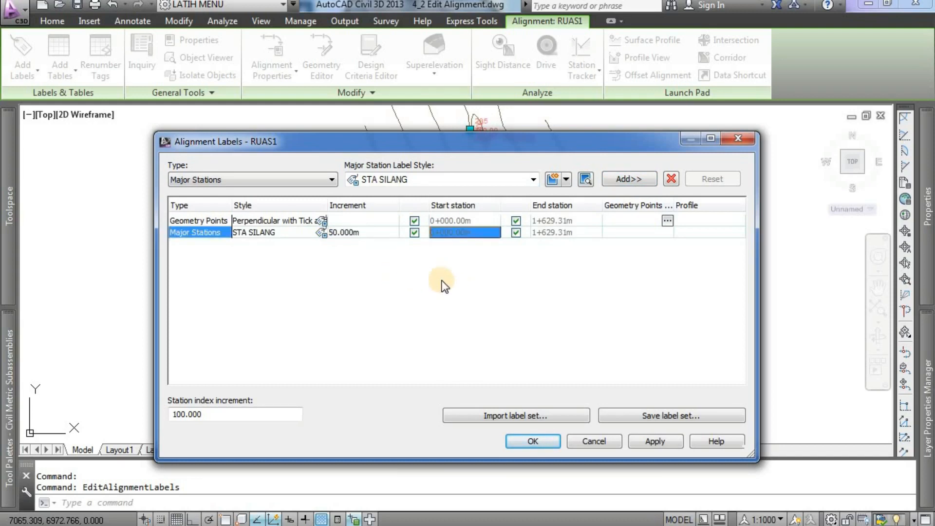
# Step: Add Minor Stations labels with the Tick style and a 10 m increment, and apply the label set to RUAS1
pyautogui.click(316, 178)
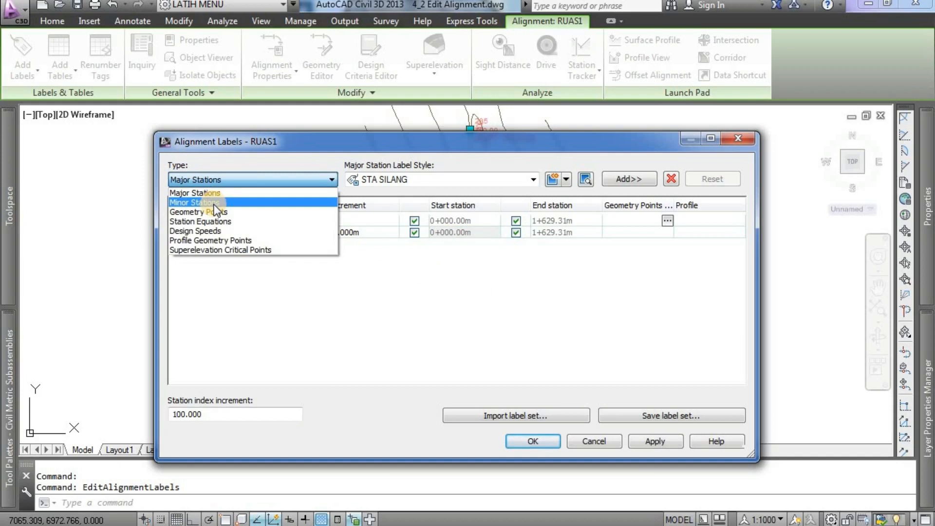
pyautogui.click(215, 204)
pyautogui.click(458, 183)
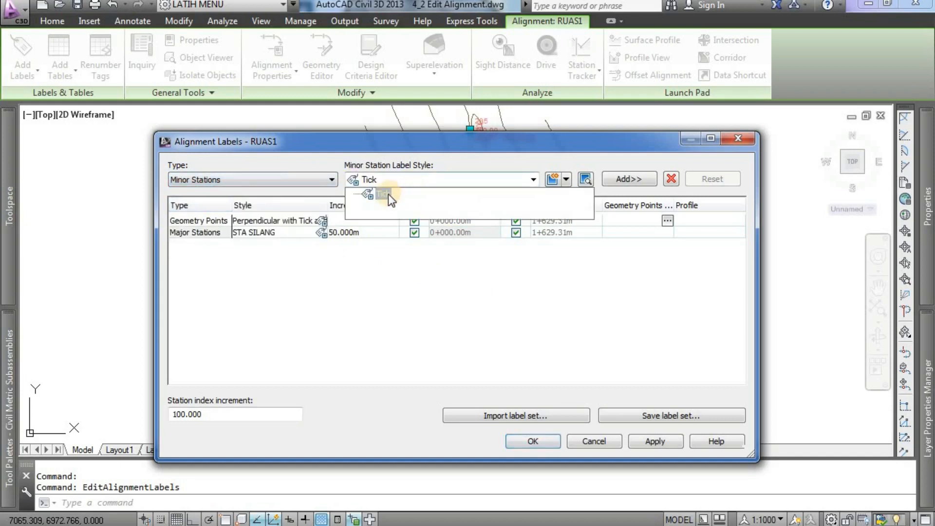
pyautogui.click(388, 193)
pyautogui.click(630, 180)
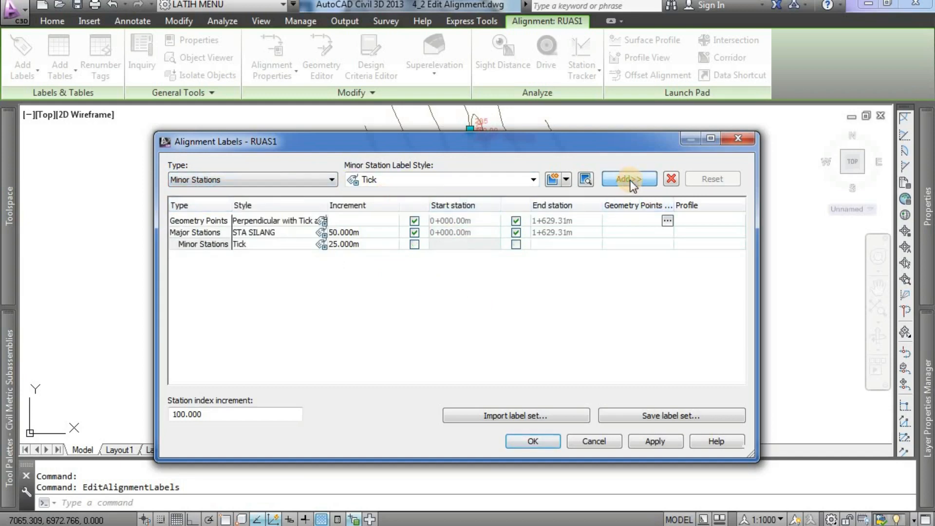
pyautogui.click(365, 245)
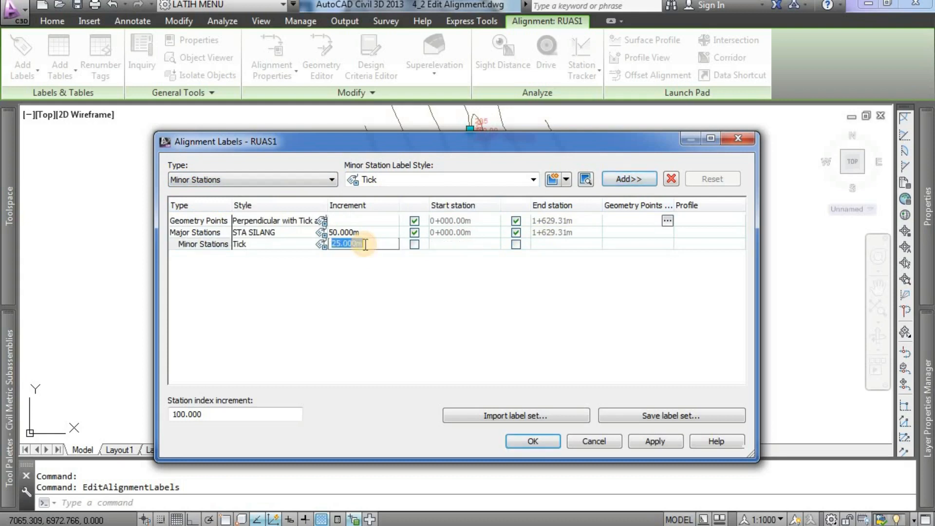
pyautogui.write('1')
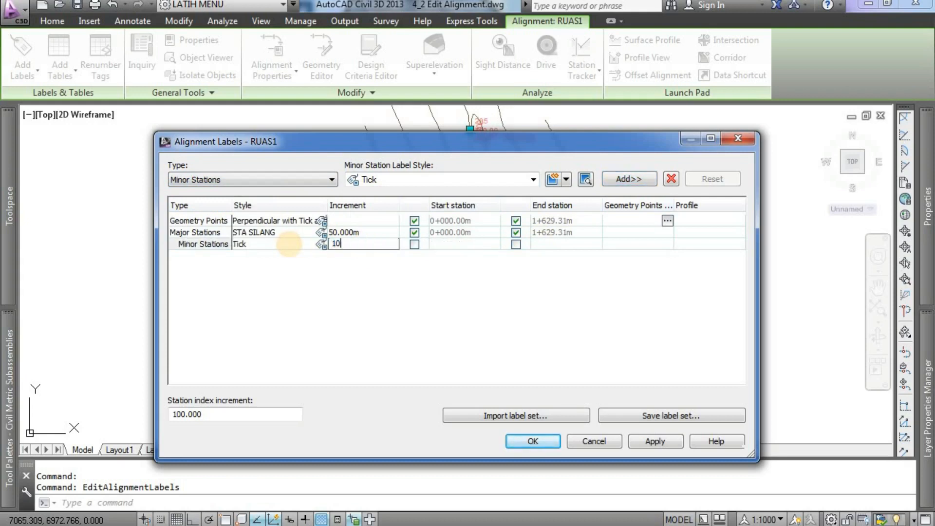
pyautogui.write('0')
pyautogui.press('Tab')
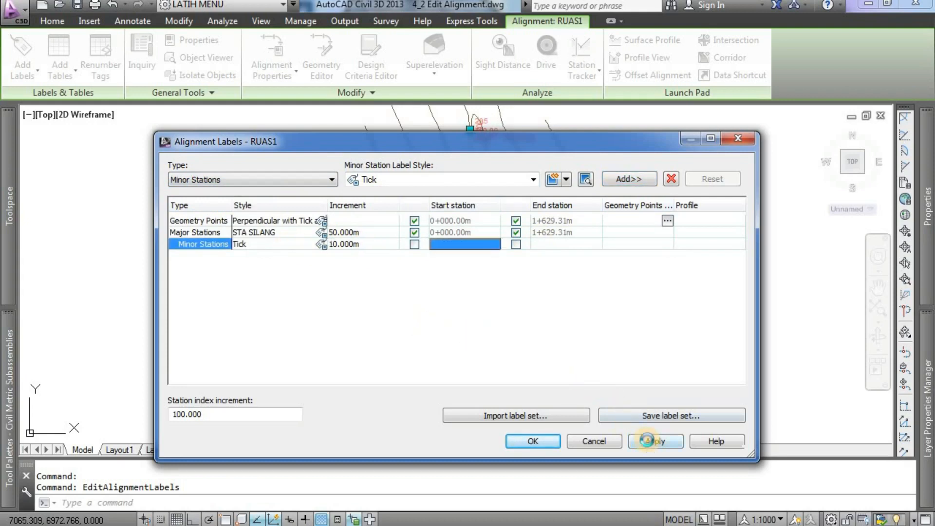
pyautogui.click(646, 440)
pyautogui.click(538, 440)
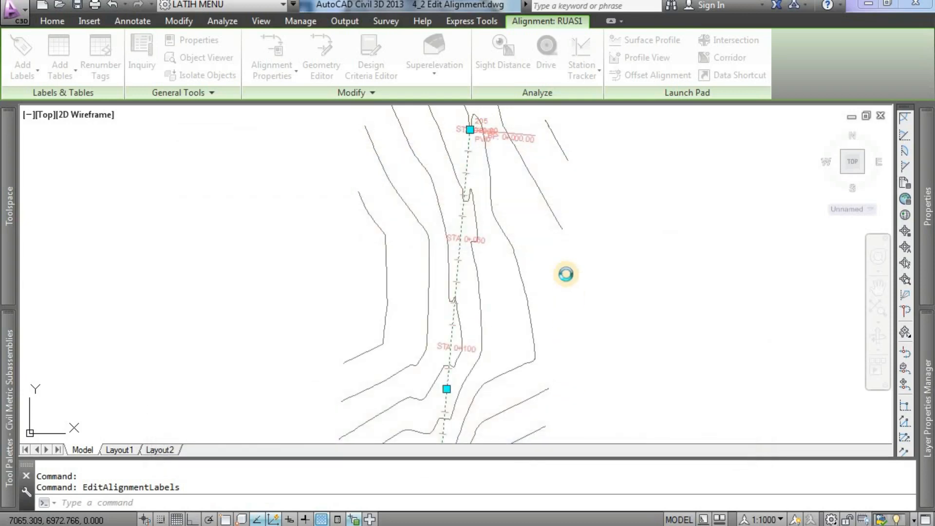
pyautogui.press('Escape')
pyautogui.press('Escape')
# Step: Examine the major station labels and minor ticks along the start of the RUAS1 alignment
pyautogui.moveTo(455, 288); pyautogui.dragTo(484, 267, button='middle')
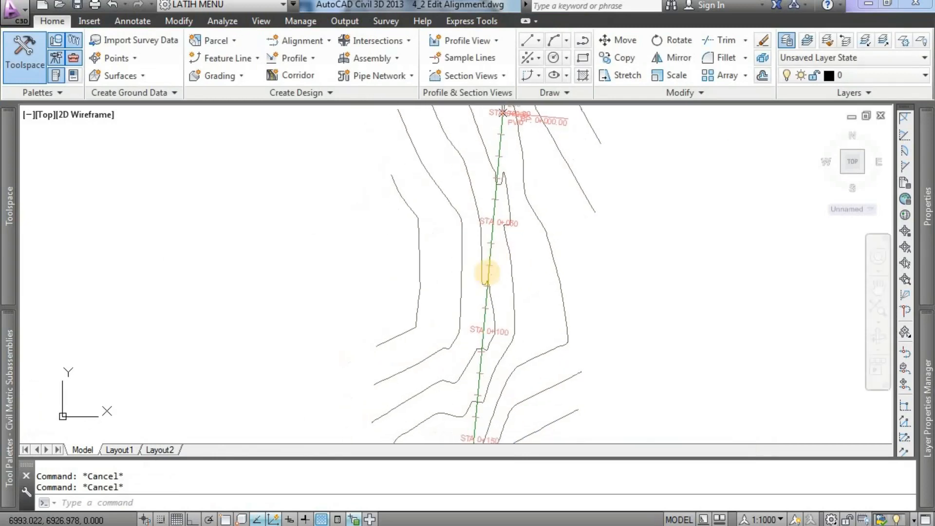
pyautogui.scroll(3, 476, 293)
pyautogui.moveTo(500, 322)
pyautogui.mouseDown(button='middle')
pyautogui.moveTo(468, 223)
pyautogui.moveTo(504, 353)
pyautogui.mouseUp(button='middle')
pyautogui.scroll(-2, 468, 224)
pyautogui.moveTo(536, 190)
pyautogui.mouseDown(button='middle')
pyautogui.moveTo(497, 334)
pyautogui.moveTo(515, 219)
pyautogui.mouseUp(button='middle')
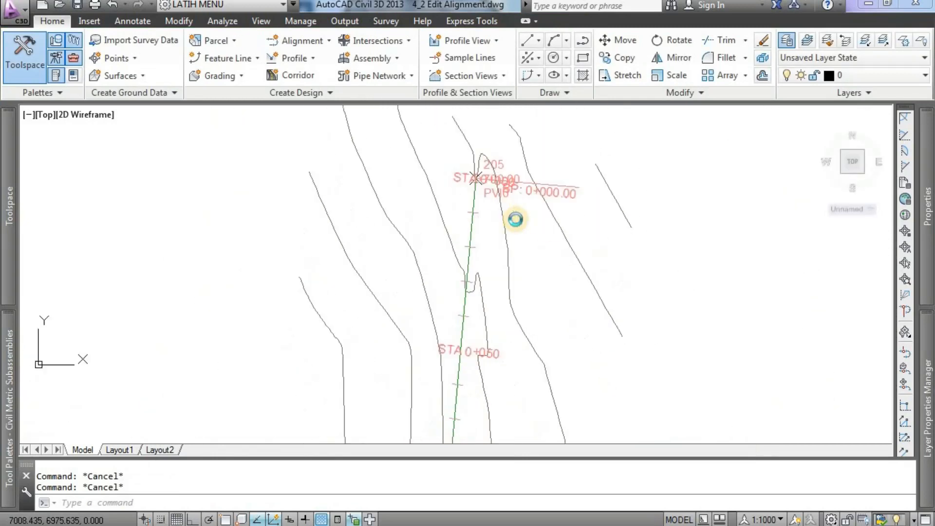
pyautogui.moveTo(553, 355)
pyautogui.mouseDown(button='middle')
pyautogui.moveTo(566, 254)
pyautogui.moveTo(558, 250)
pyautogui.mouseUp(button='middle')
pyautogui.scroll(1, 458, 302)
pyautogui.moveTo(507, 314); pyautogui.dragTo(505, 240, button='middle')
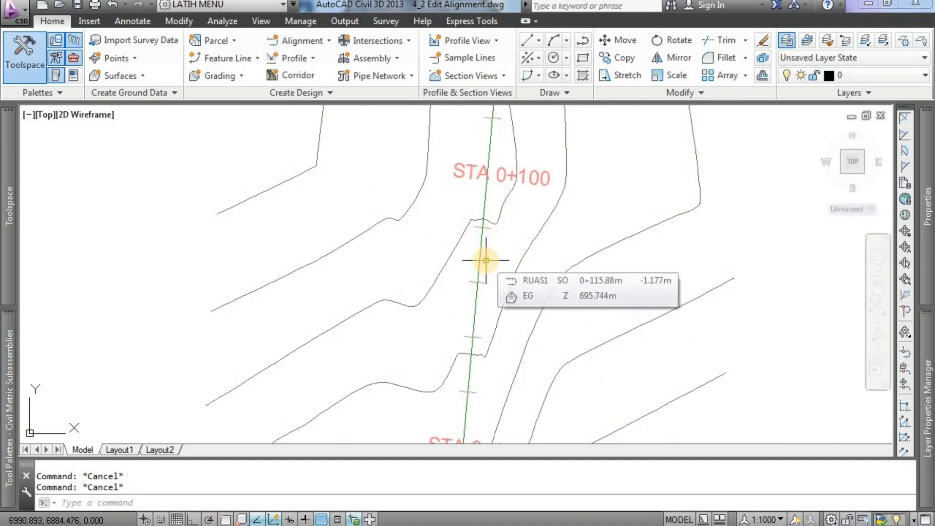
pyautogui.scroll(-5, 485, 259)
pyautogui.scroll(5, 486, 189)
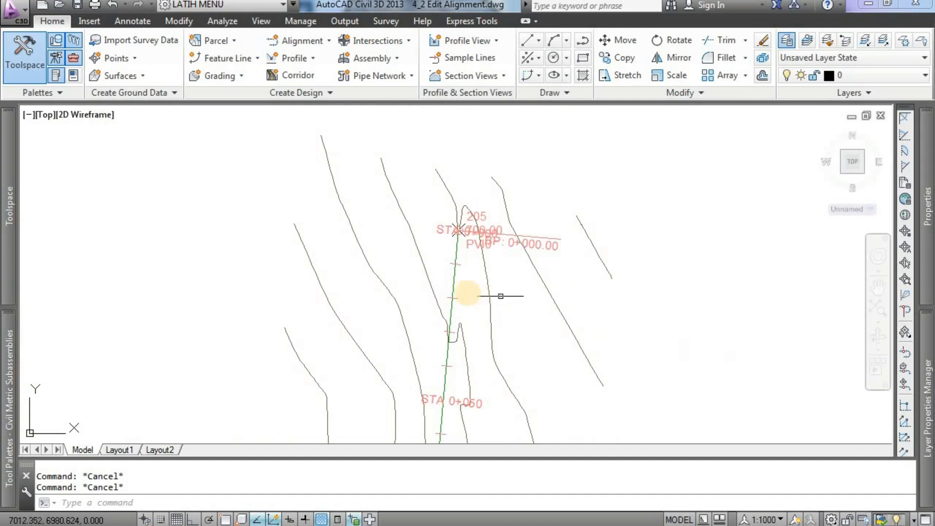
# Step: Reopen the label settings of the RUAS1 alignment
pyautogui.click(452, 278)
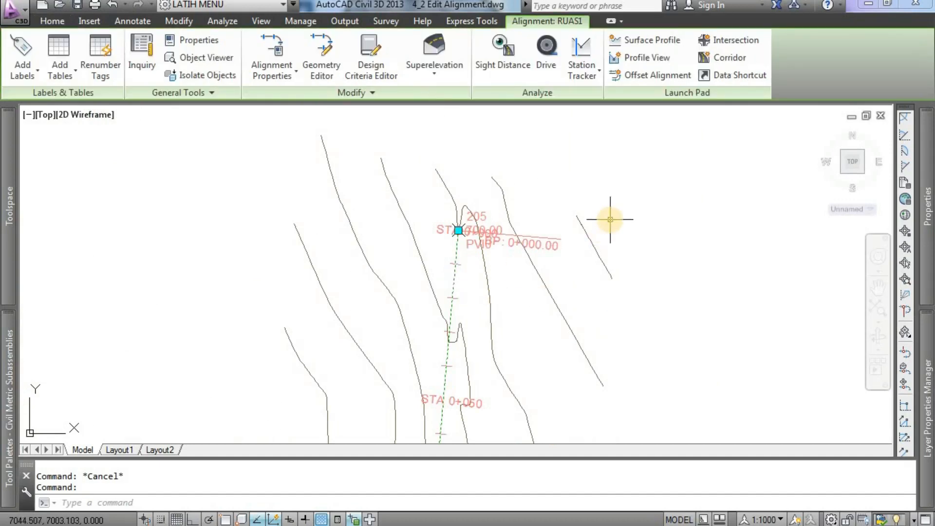
pyautogui.rightClick(624, 193)
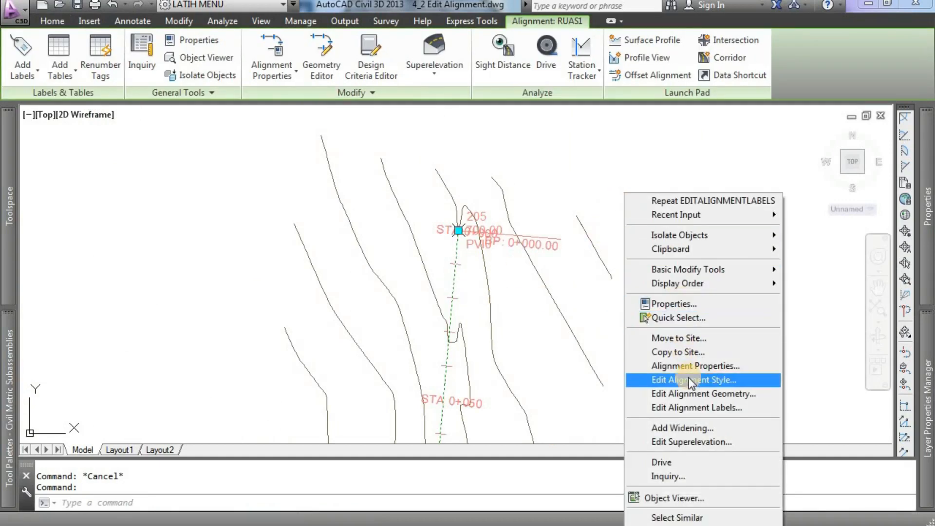
pyautogui.click(545, 188)
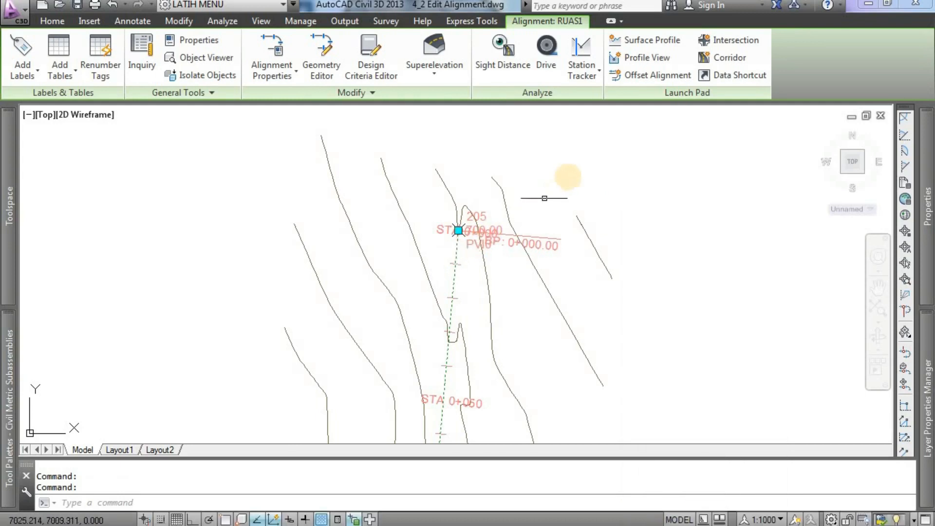
pyautogui.rightClick(569, 178)
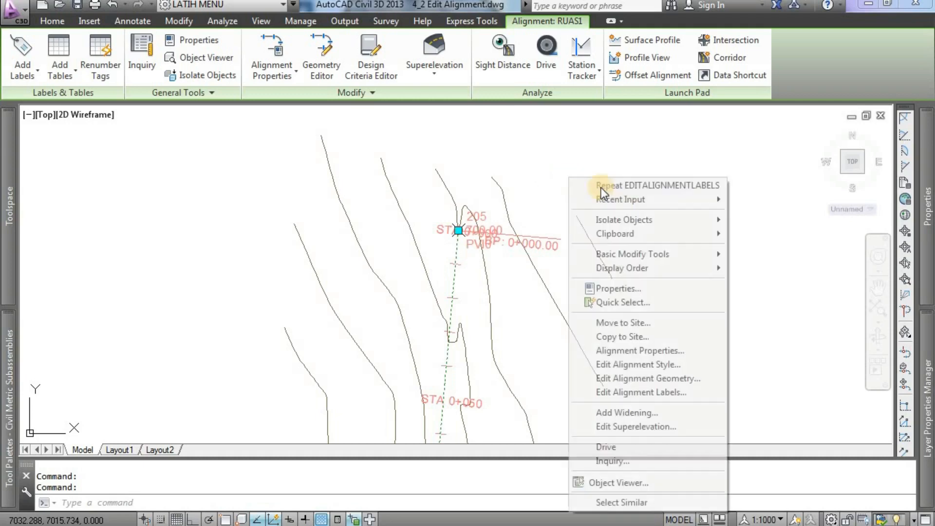
pyautogui.click(689, 393)
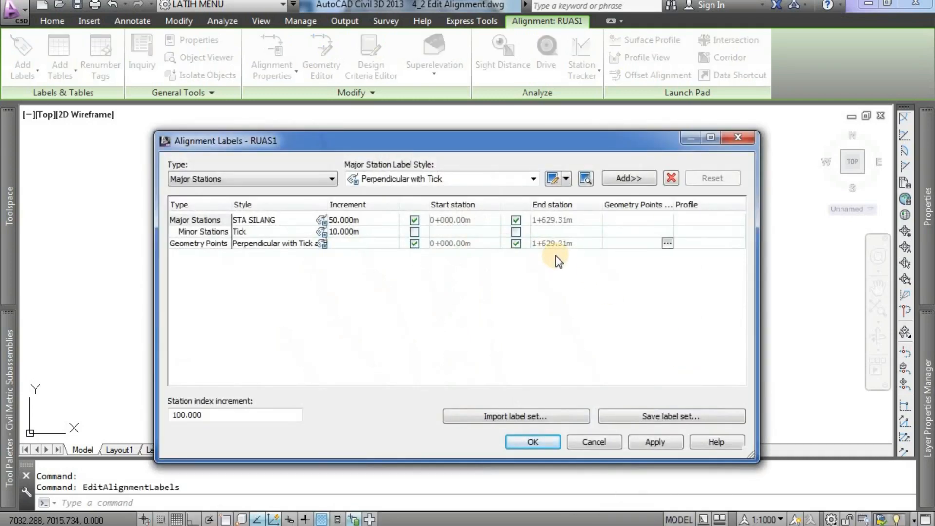
# Step: Save RUAS1's label configuration as a label set named SATU SET and apply the alignment labels
pyautogui.click(679, 420)
pyautogui.moveTo(207, 199); pyautogui.dragTo(67, 202)
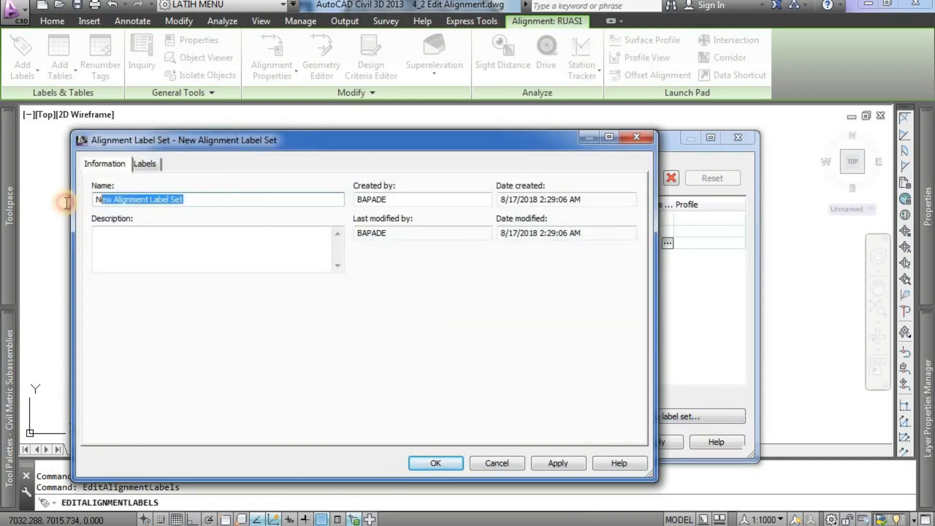
pyautogui.write('SATU SET')
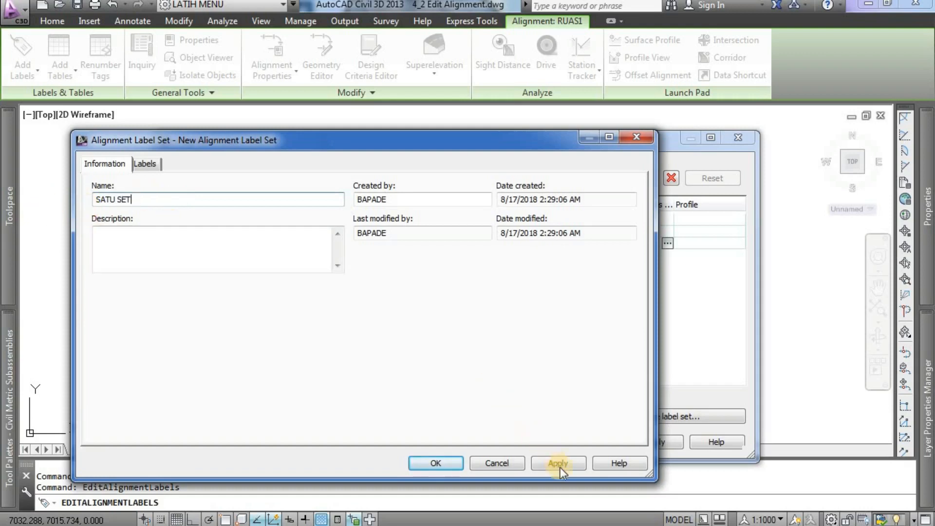
pyautogui.click(559, 463)
pyautogui.click(434, 464)
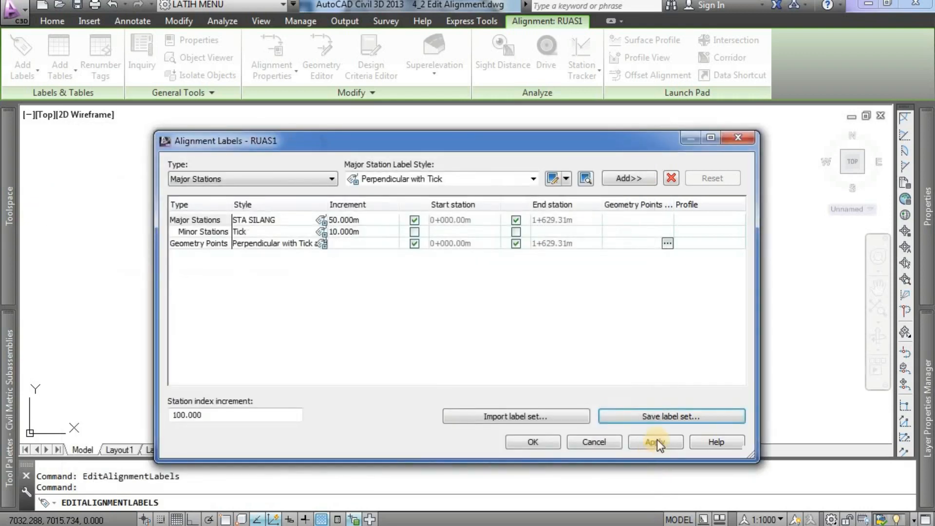
pyautogui.click(655, 441)
pyautogui.click(529, 441)
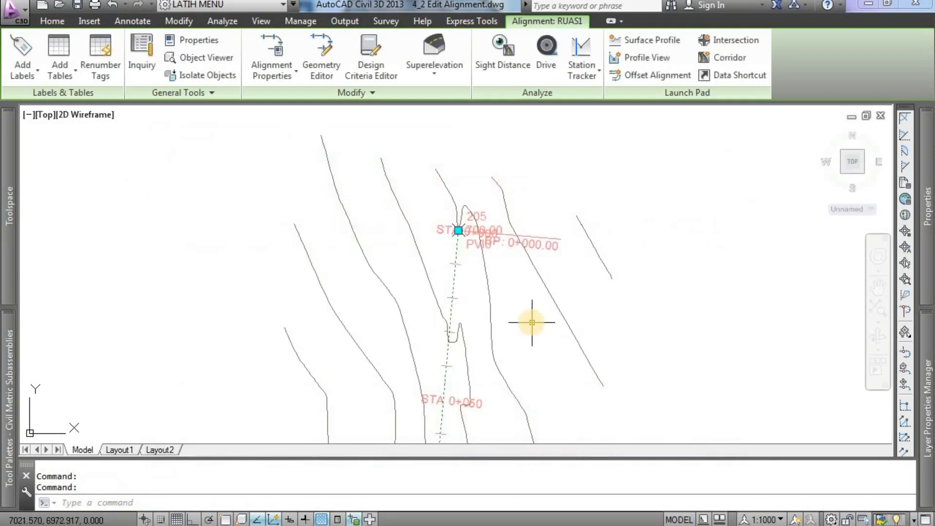
pyautogui.press('Escape')
pyautogui.press('Escape')
# Step: Open the label settings of the RUAS2 alignment
pyautogui.scroll(-5, 531, 321)
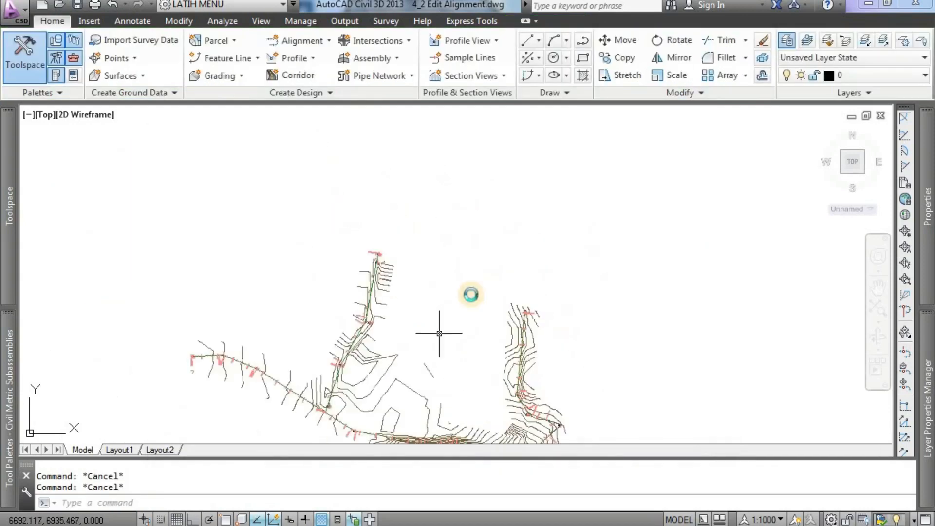
pyautogui.scroll(5, 428, 282)
pyautogui.scroll(5, 428, 281)
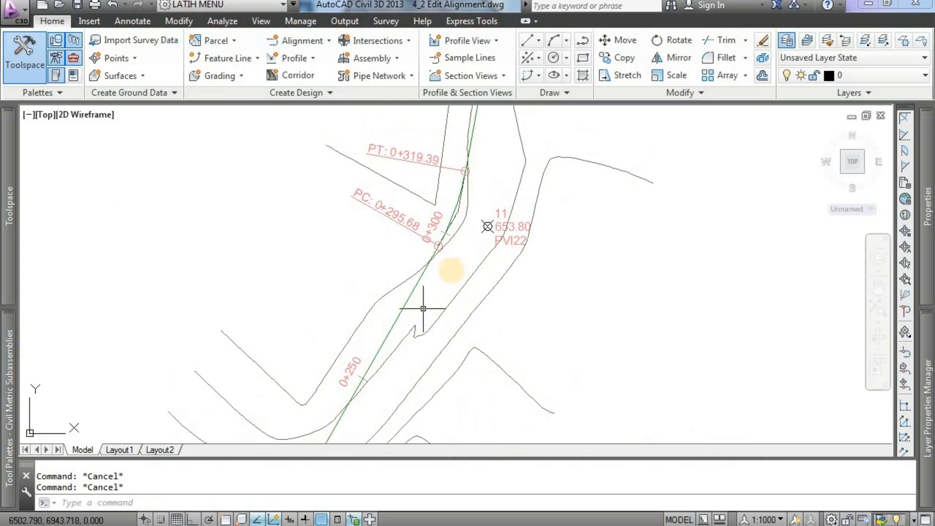
pyautogui.moveTo(431, 239)
pyautogui.mouseDown(button='middle')
pyautogui.moveTo(407, 325)
pyautogui.moveTo(444, 255)
pyautogui.mouseUp(button='middle')
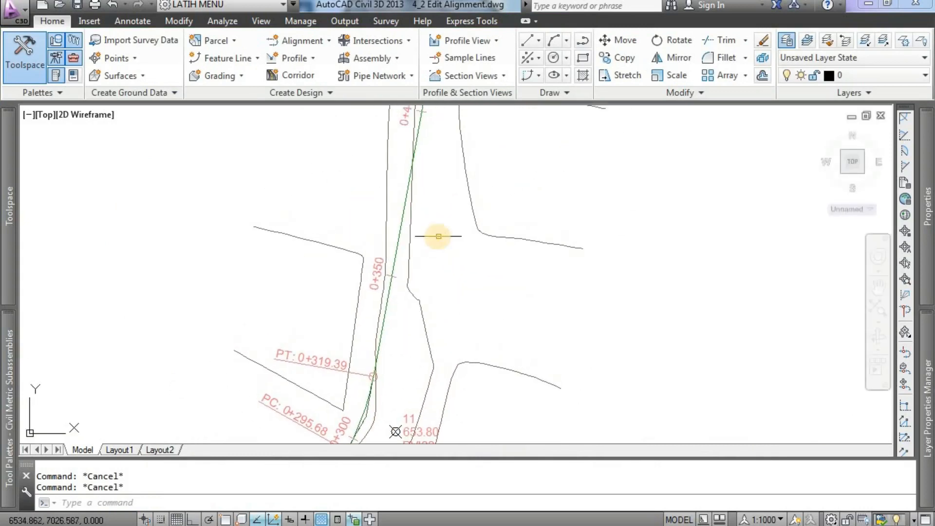
pyautogui.click(396, 240)
pyautogui.rightClick(548, 188)
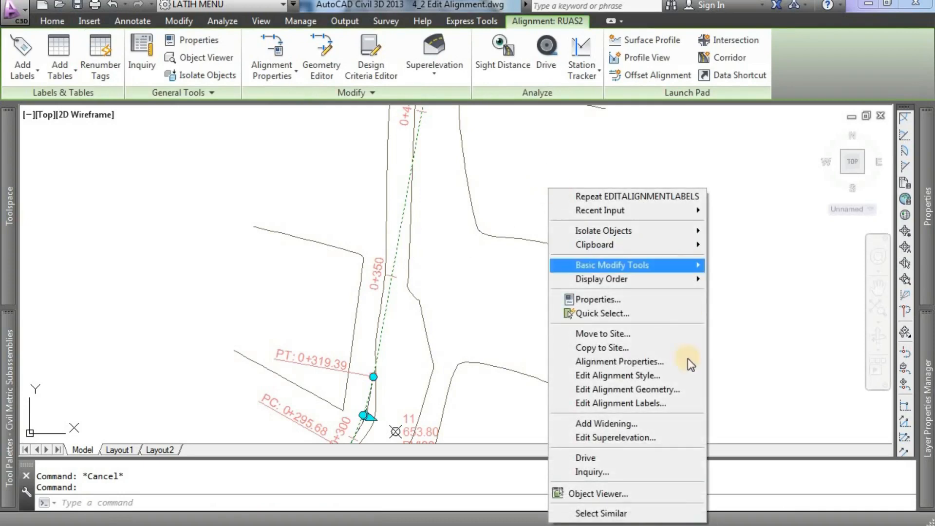
pyautogui.click(674, 402)
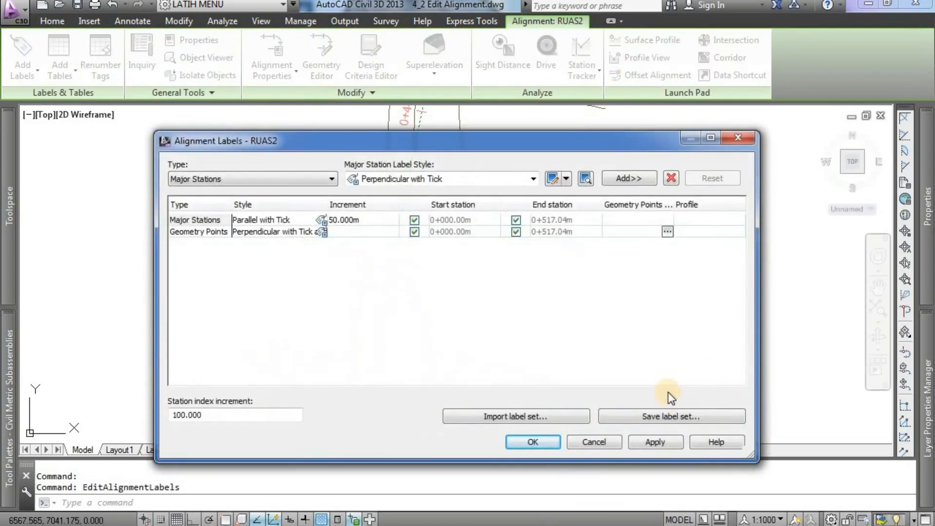
# Step: Remove the existing Major Stations and Geometry Points labels from RUAS2
pyautogui.click(202, 218)
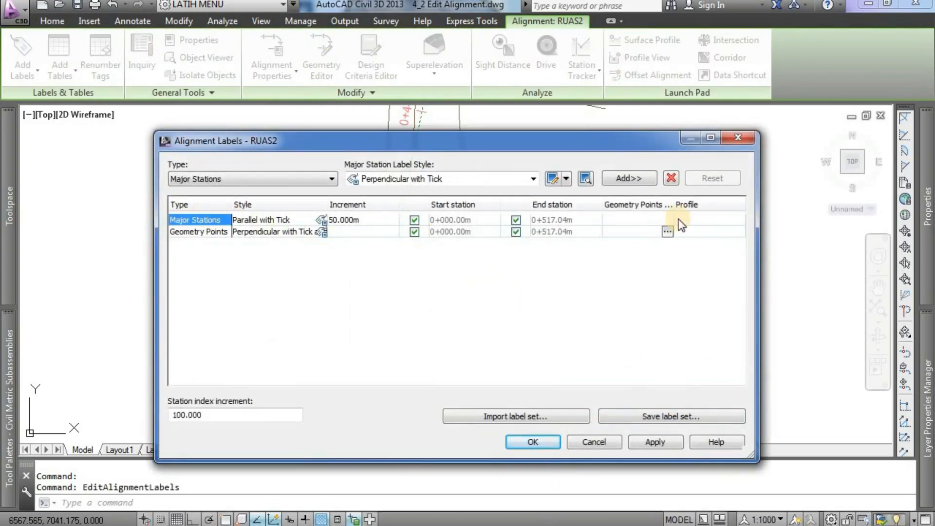
pyautogui.click(672, 178)
pyautogui.click(209, 223)
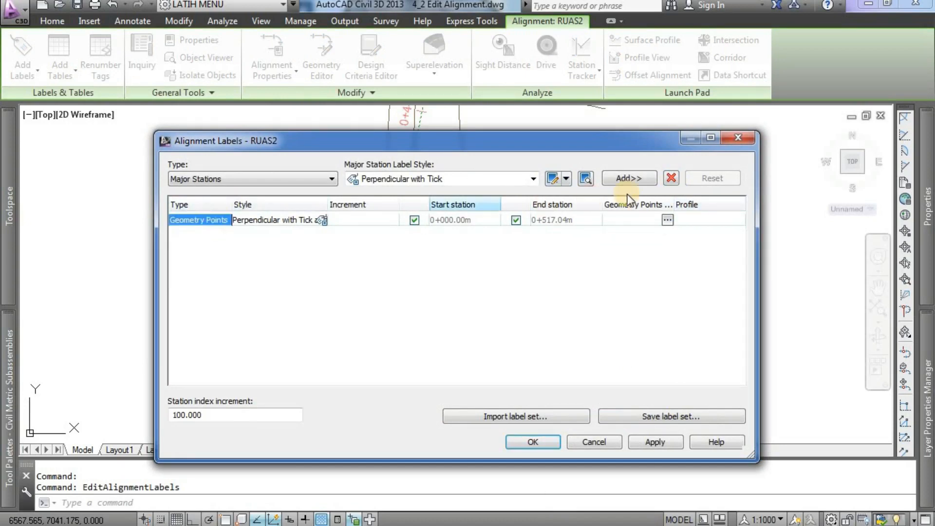
pyautogui.click(671, 178)
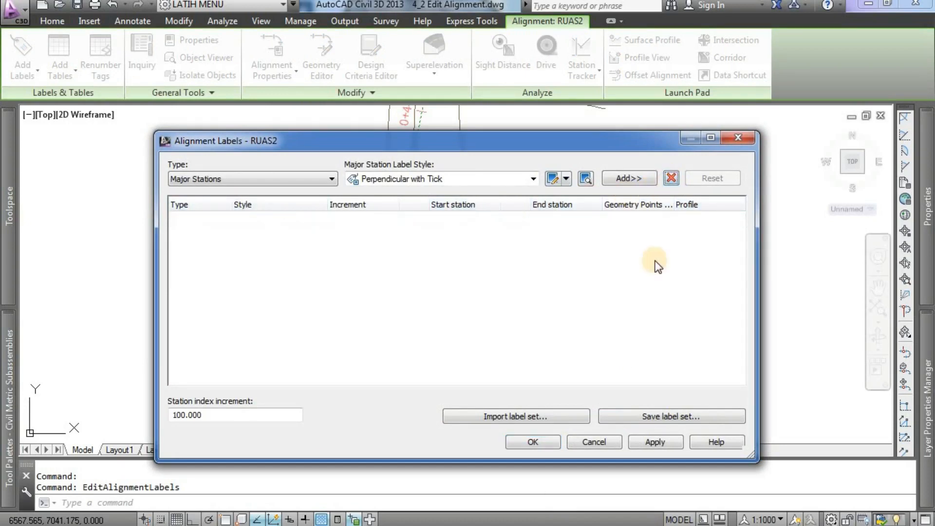
# Step: Import the SATU SET label set into RUAS2 and apply it to the alignment
pyautogui.click(543, 417)
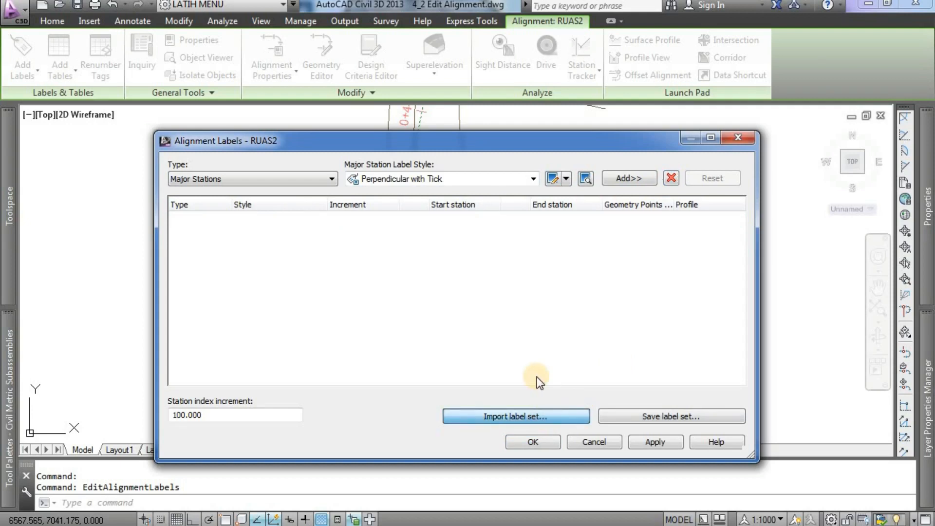
pyautogui.click(274, 167)
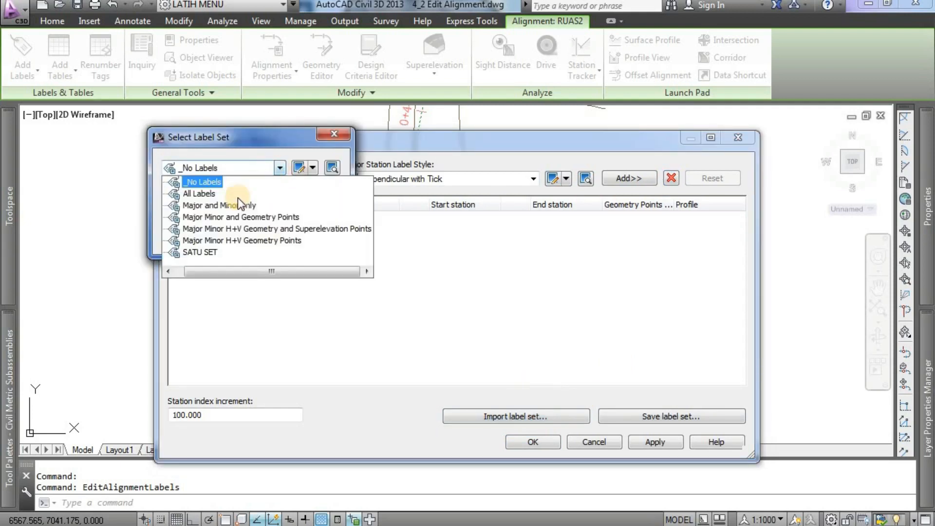
pyautogui.click(209, 252)
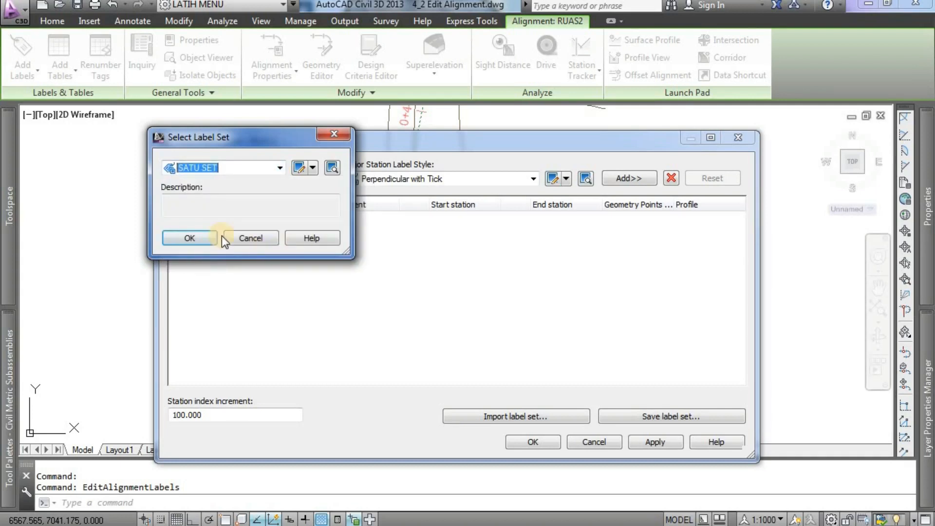
pyautogui.click(188, 241)
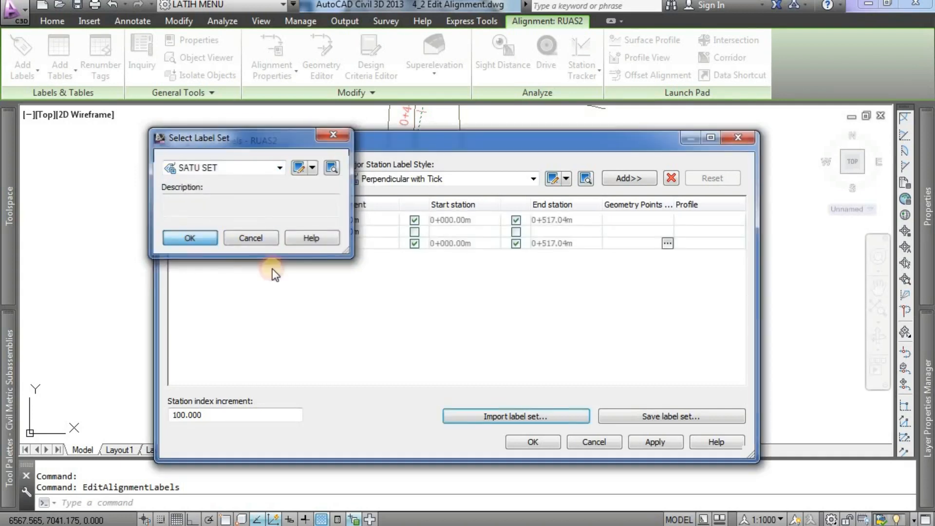
pyautogui.click(647, 443)
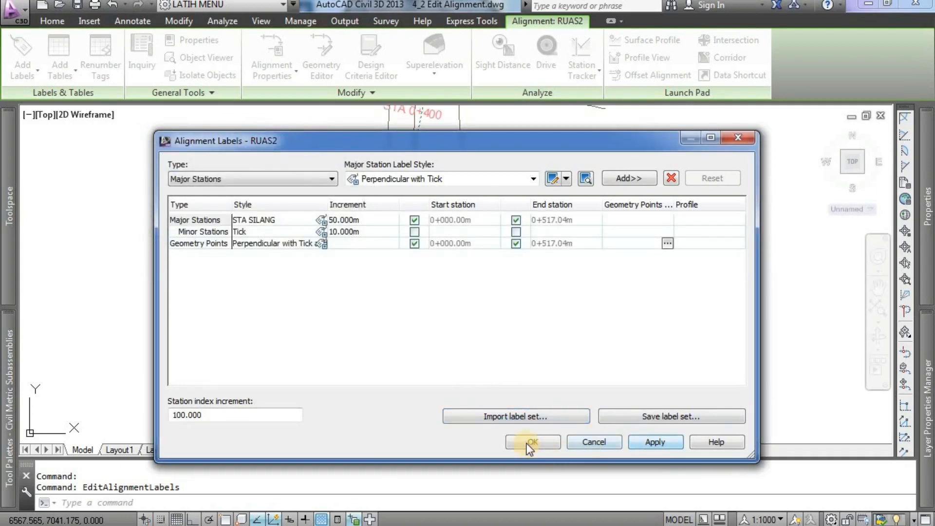
pyautogui.click(527, 443)
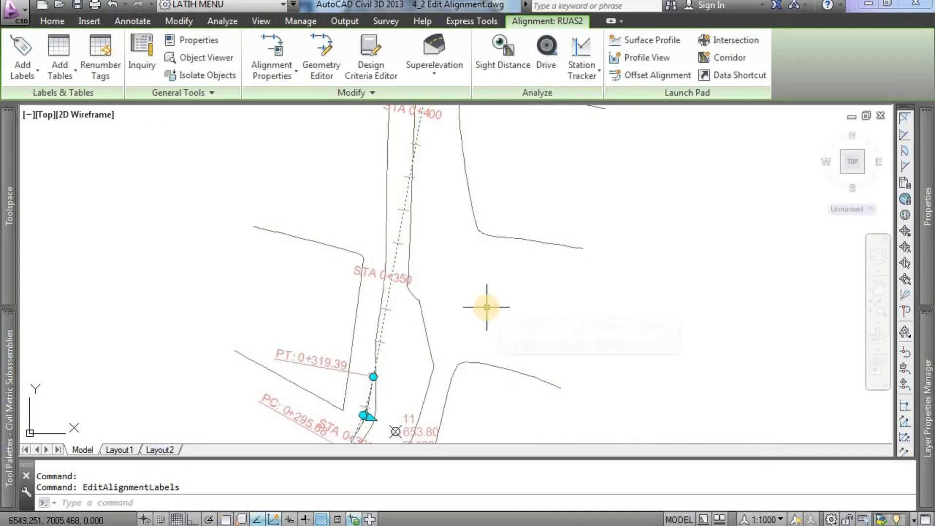
pyautogui.press('Escape')
# Step: Examine the station labels and minor ticks along RUAS2 up to the alignment's end point
pyautogui.moveTo(440, 294); pyautogui.dragTo(499, 352, button='middle')
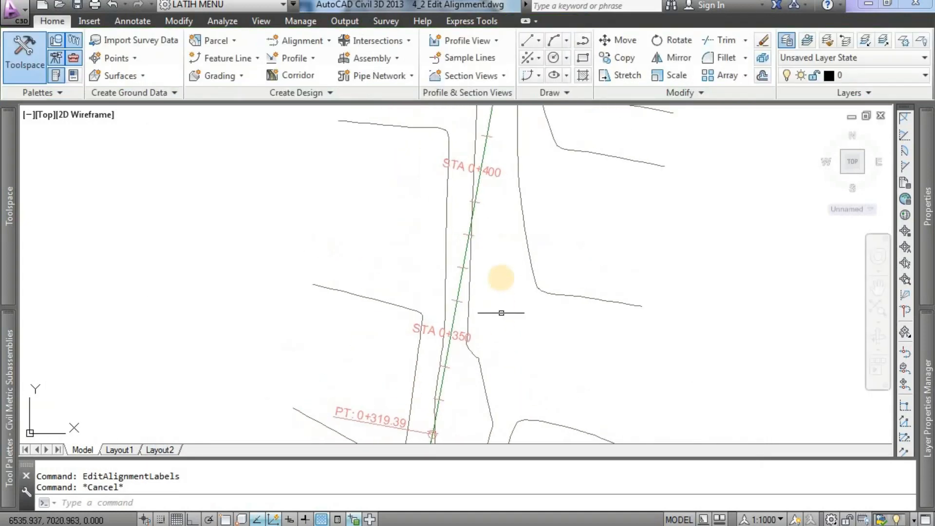
pyautogui.scroll(-1, 500, 277)
pyautogui.moveTo(515, 238); pyautogui.dragTo(479, 392, button='middle')
pyautogui.moveTo(517, 213); pyautogui.dragTo(438, 312, button='middle')
pyautogui.scroll(1, 461, 212)
pyautogui.moveTo(534, 267); pyautogui.dragTo(469, 276, button='middle')
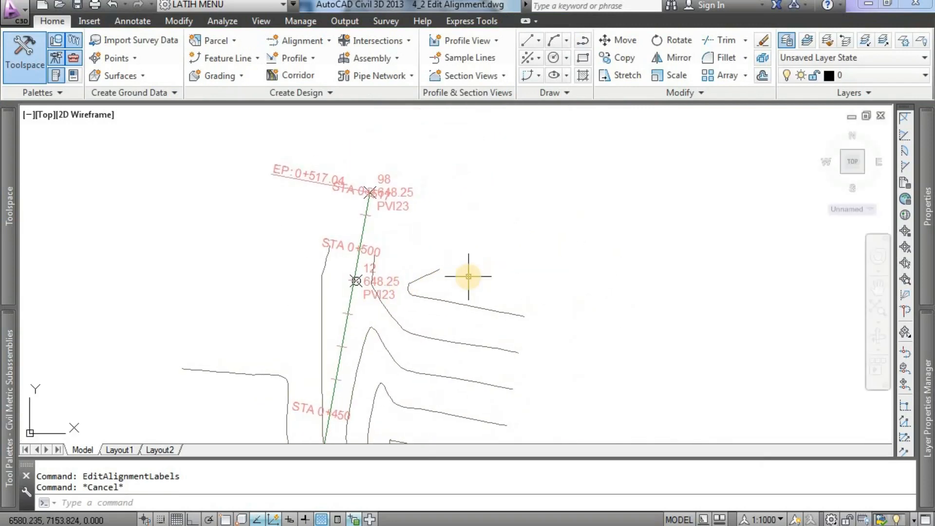
pyautogui.moveTo(472, 277)
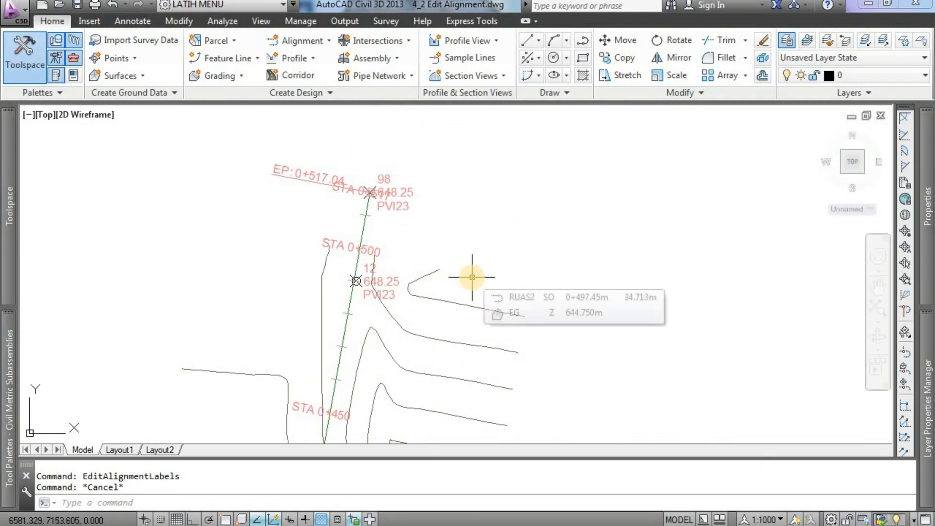